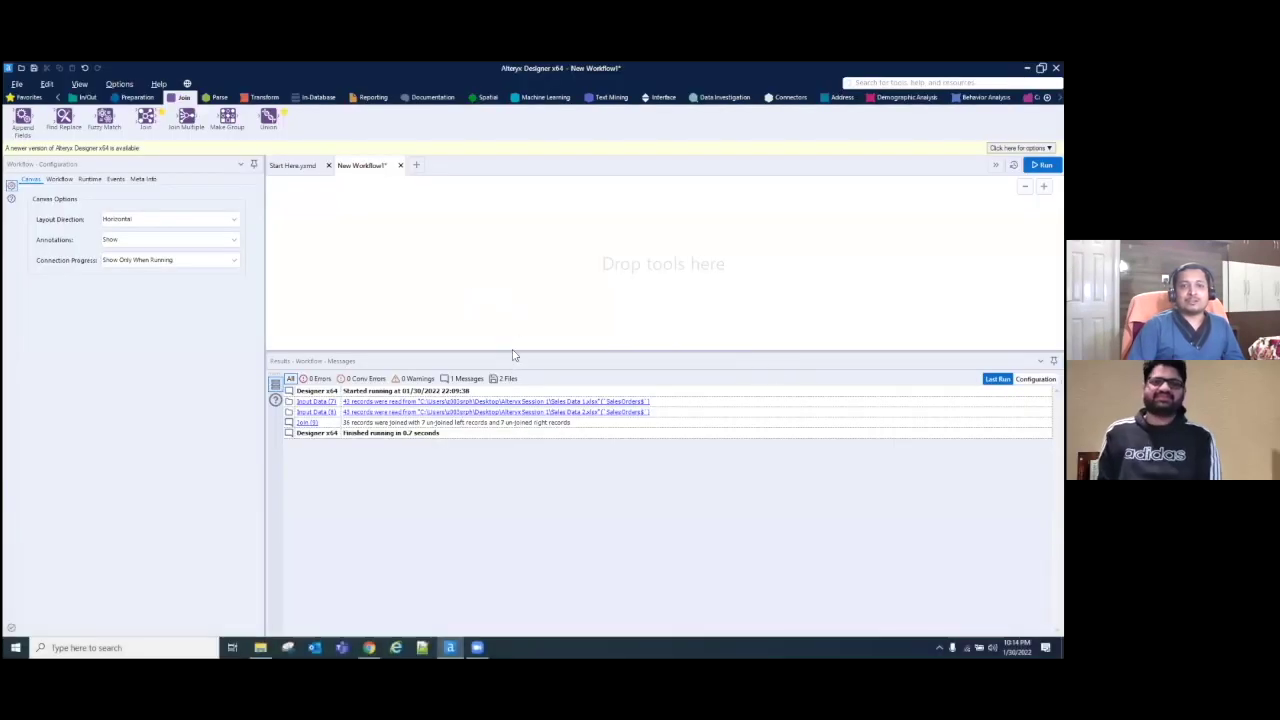
# Step: Lower the Results panel splitter for a taller canvas and show the In/Out tools
pyautogui.moveTo(525, 353); pyautogui.dragTo(550, 432)
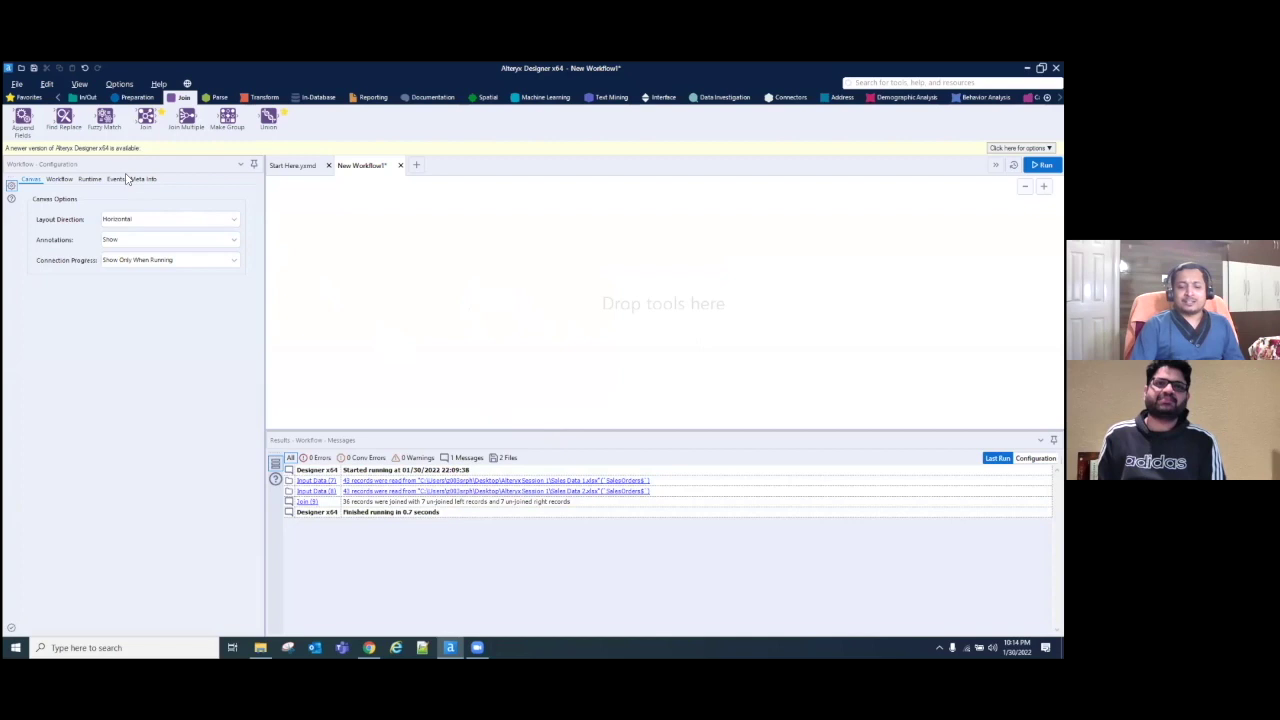
pyautogui.click(87, 97)
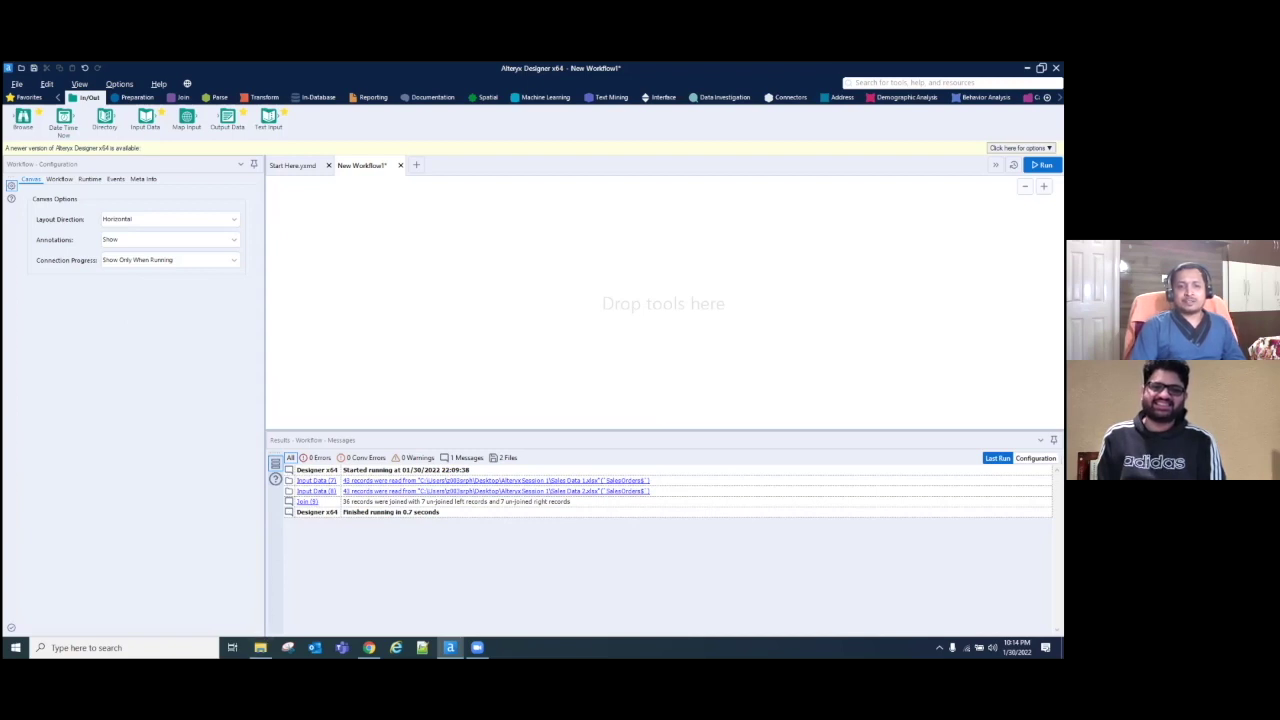
# Step: Open Sales Data 1.xlsx and Sales Data 2.xlsx, maximizing the Sales Data 1 window
pyautogui.moveTo(260, 648)
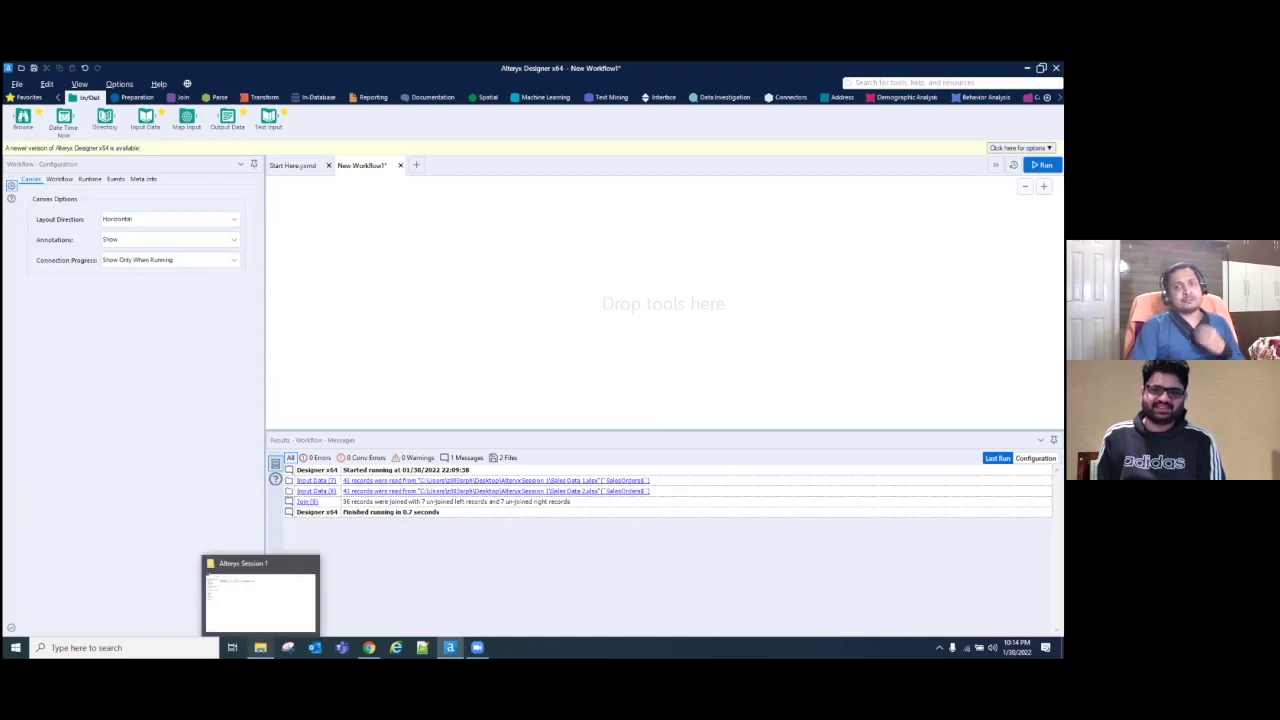
pyautogui.click(260, 648)
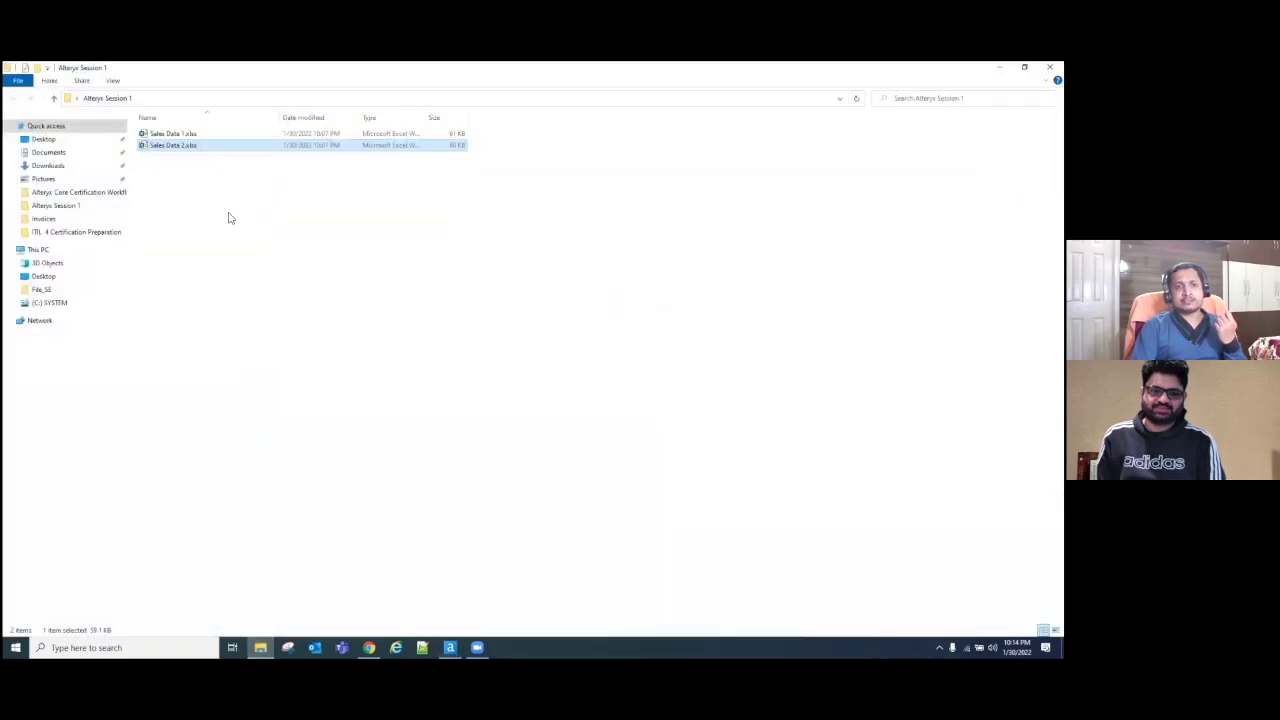
pyautogui.doubleClick(197, 134)
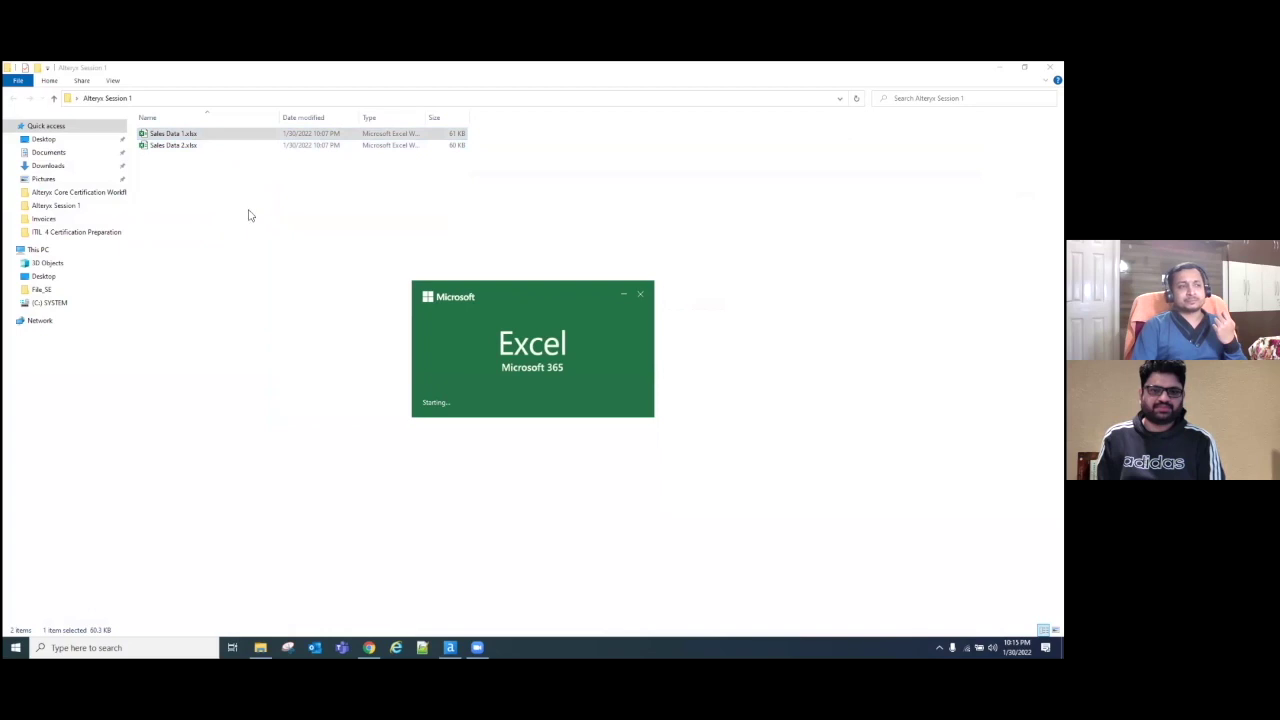
pyautogui.click(186, 148)
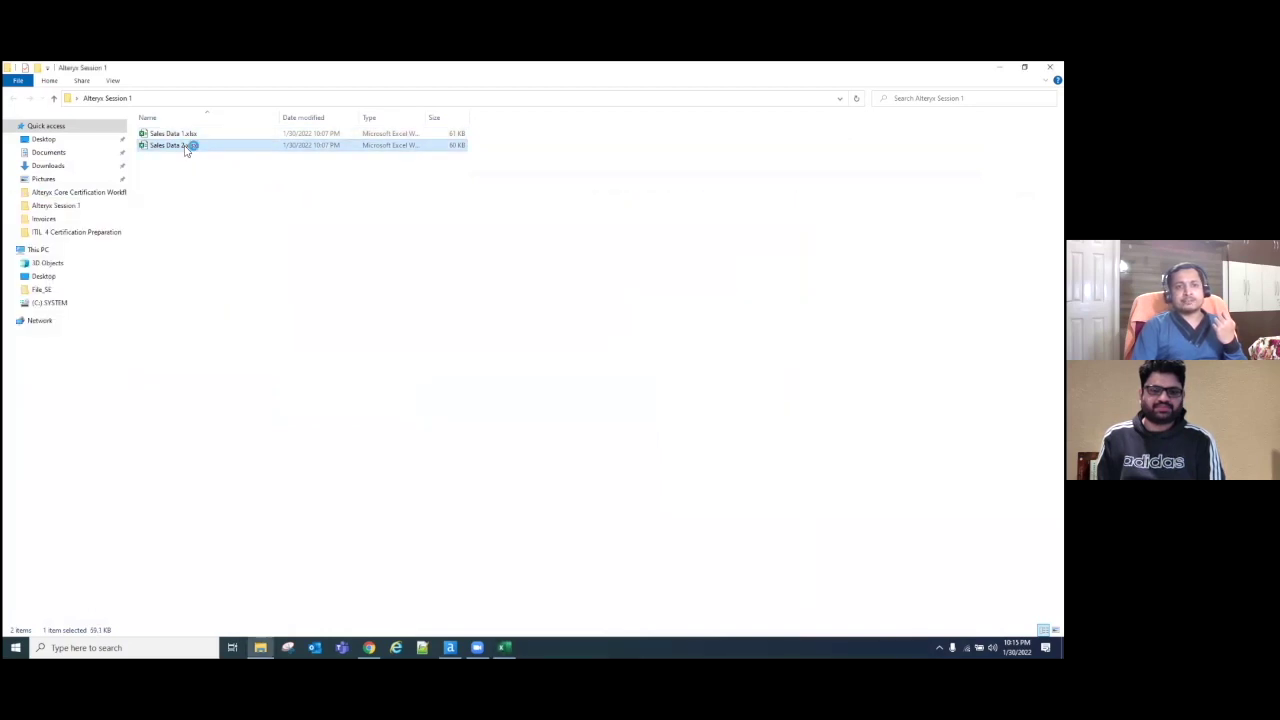
pyautogui.doubleClick(186, 148)
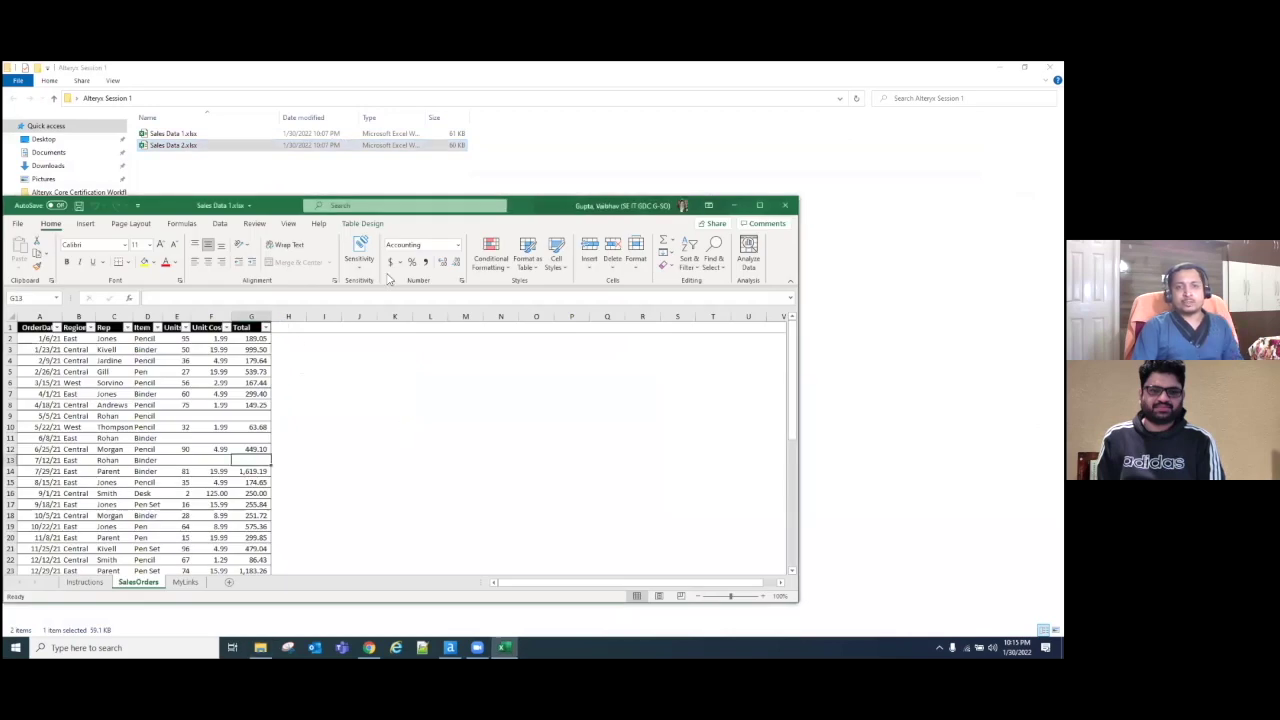
pyautogui.click(263, 205)
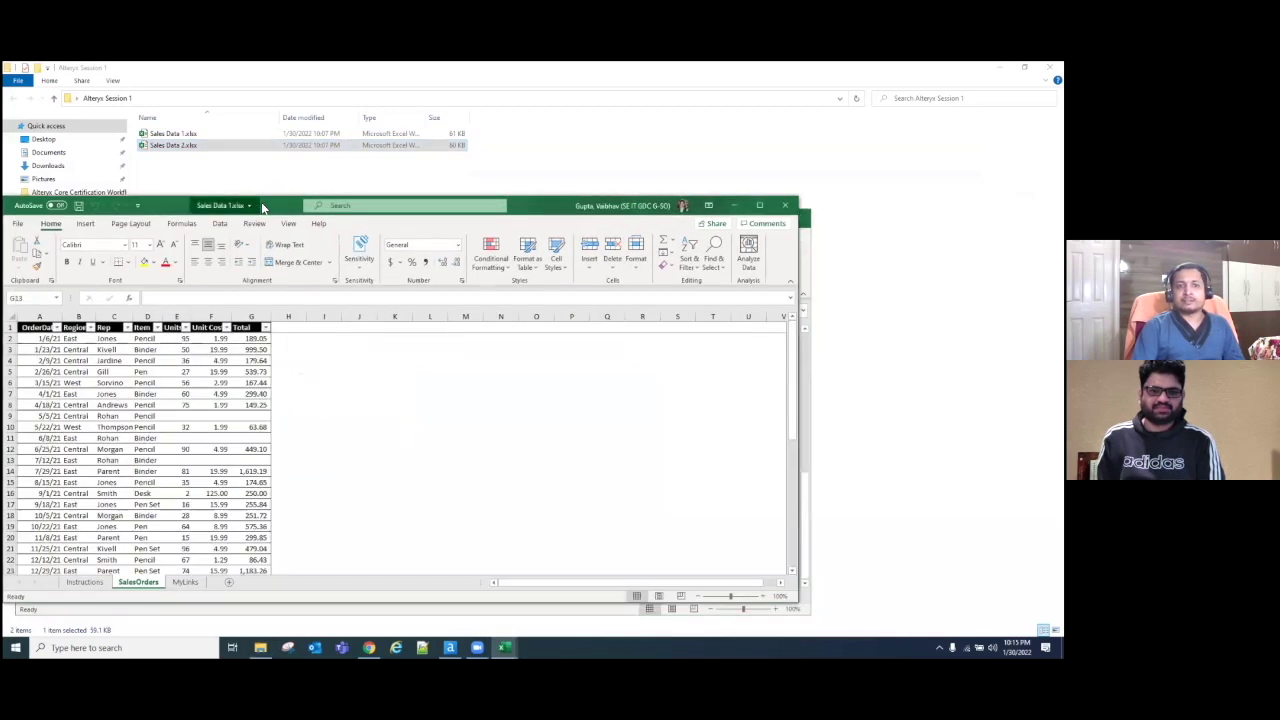
pyautogui.click(757, 207)
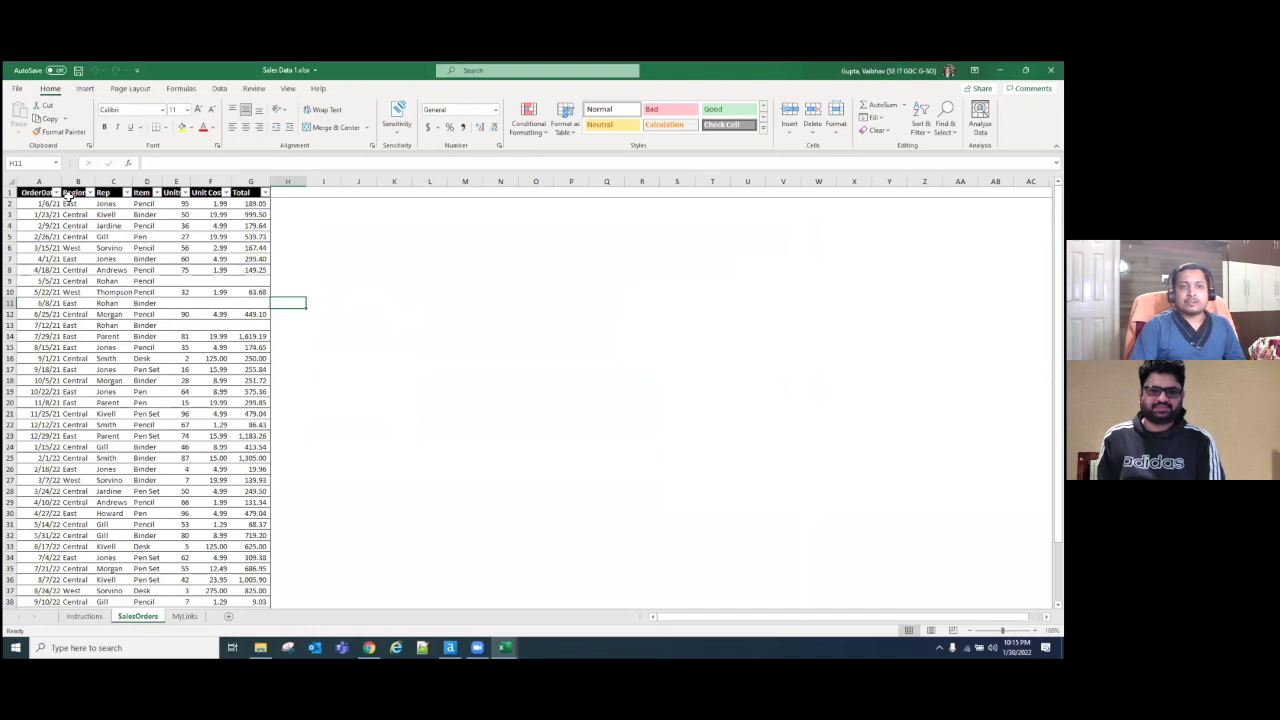
# Step: Highlight the blank Units, Unit Cost and Total cells in rows 9, 11 and 13
pyautogui.click(68, 195)
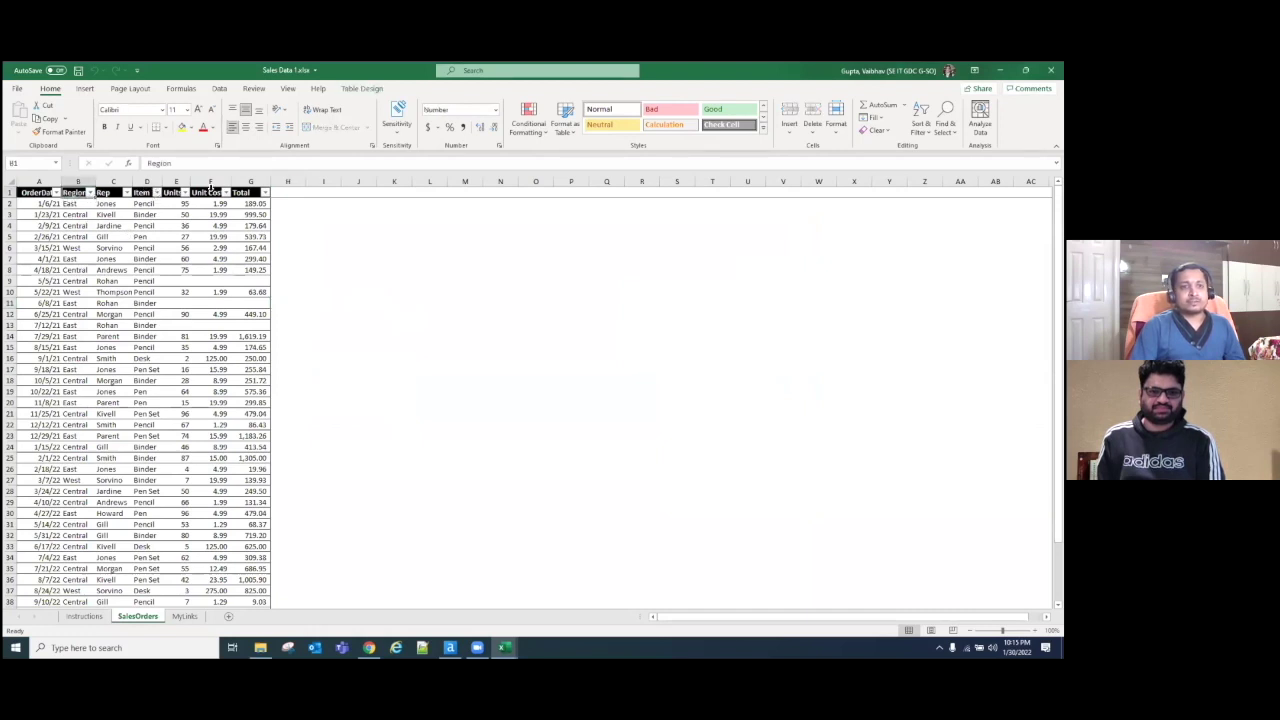
pyautogui.click(245, 192)
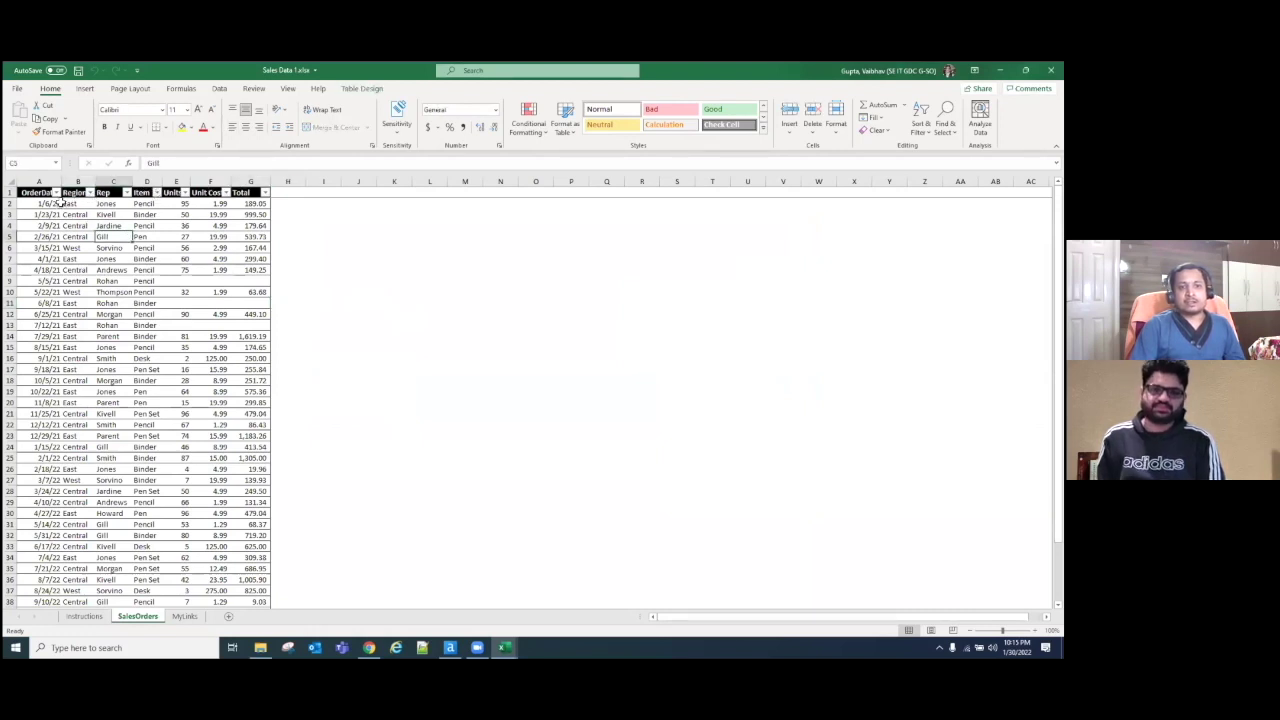
pyautogui.moveTo(45, 193); pyautogui.dragTo(121, 346)
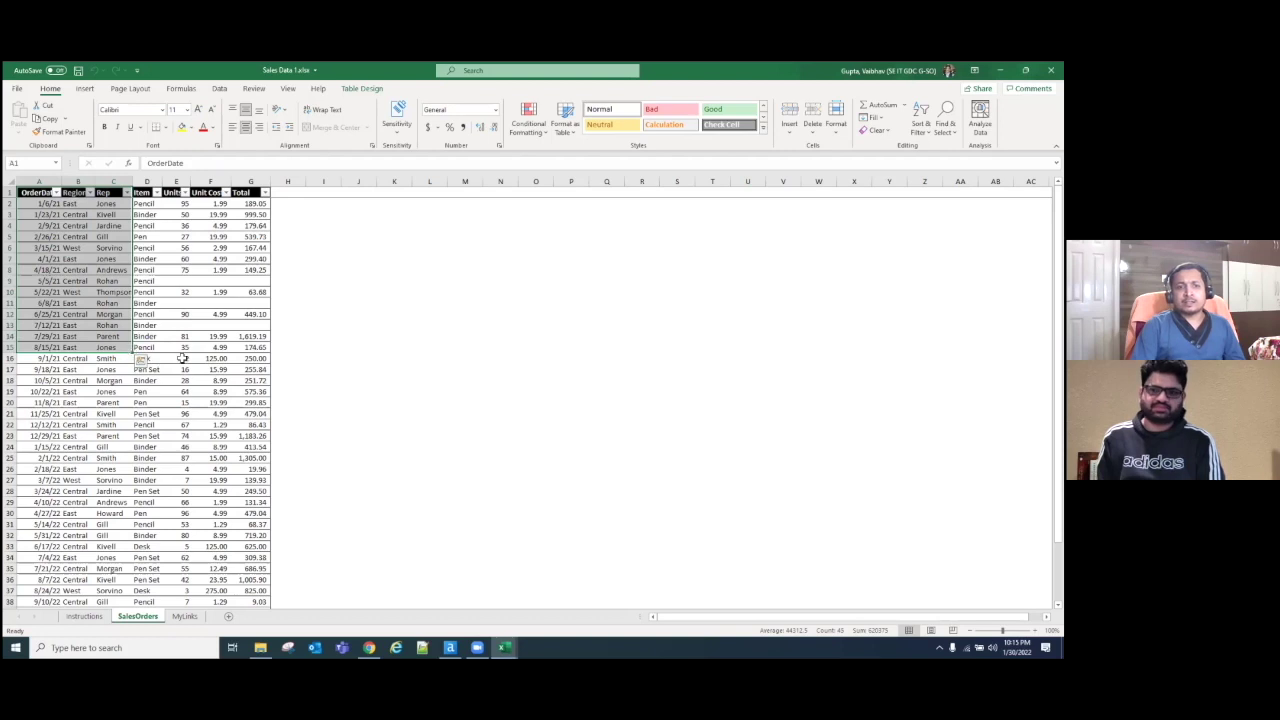
pyautogui.click(165, 283)
pyautogui.moveTo(165, 283); pyautogui.dragTo(257, 286)
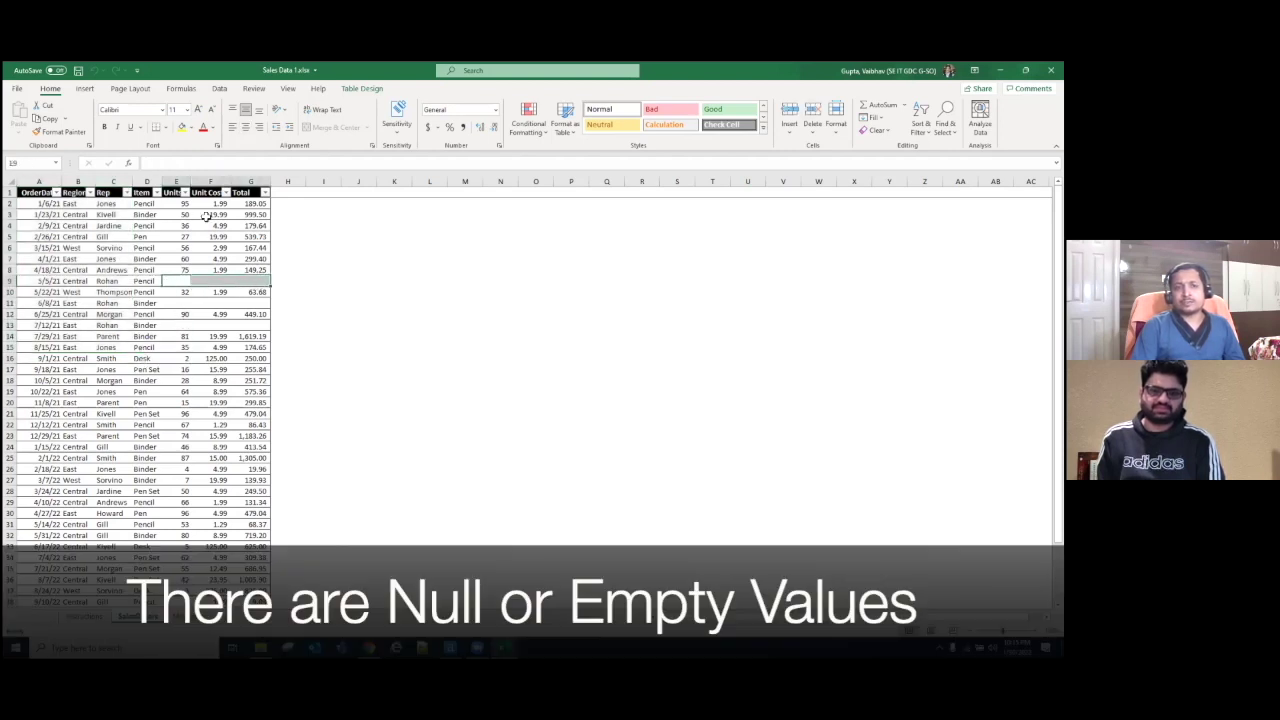
pyautogui.click(175, 305)
pyautogui.moveTo(175, 305); pyautogui.dragTo(262, 306)
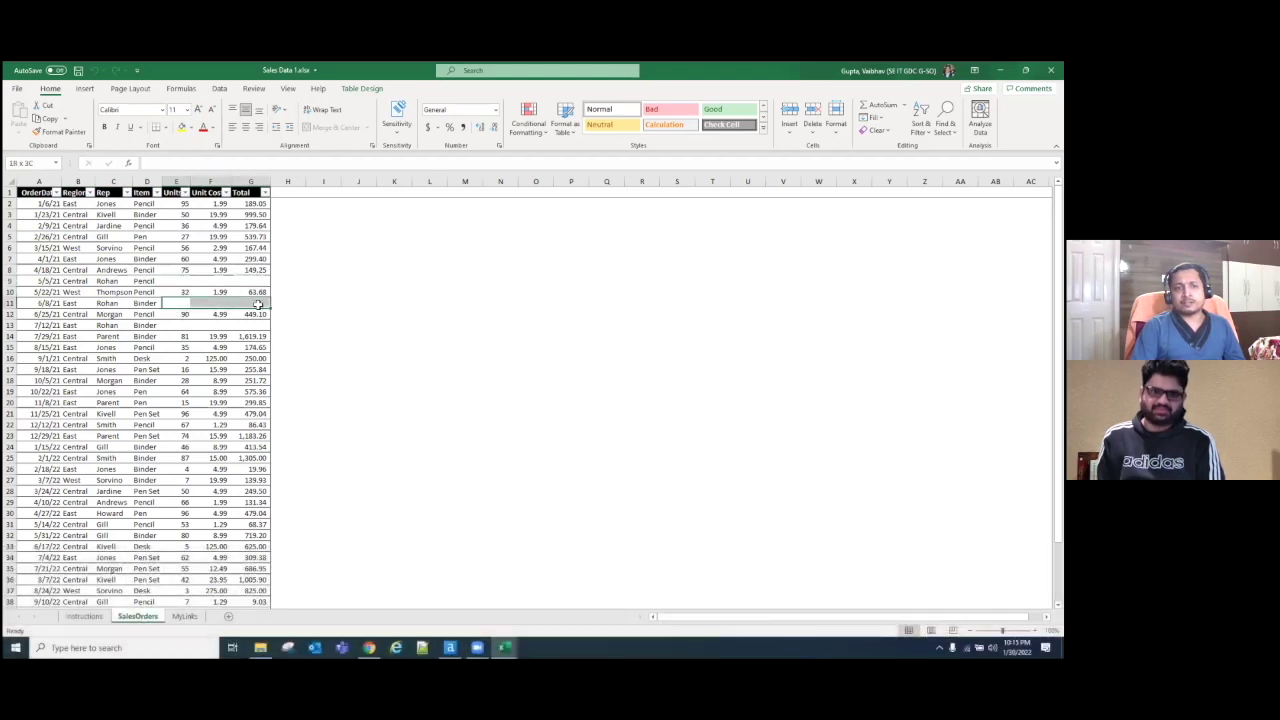
pyautogui.moveTo(170, 326); pyautogui.dragTo(253, 326)
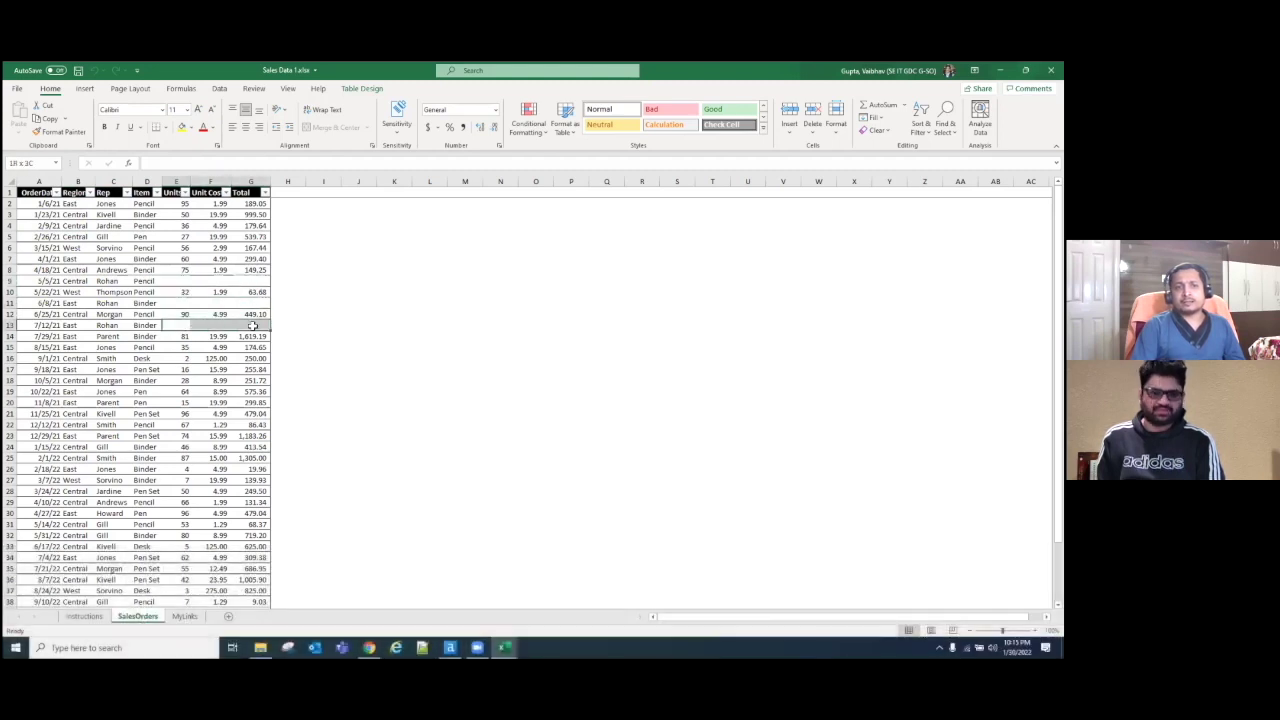
pyautogui.click(181, 391)
pyautogui.scroll(-5, 180, 392)
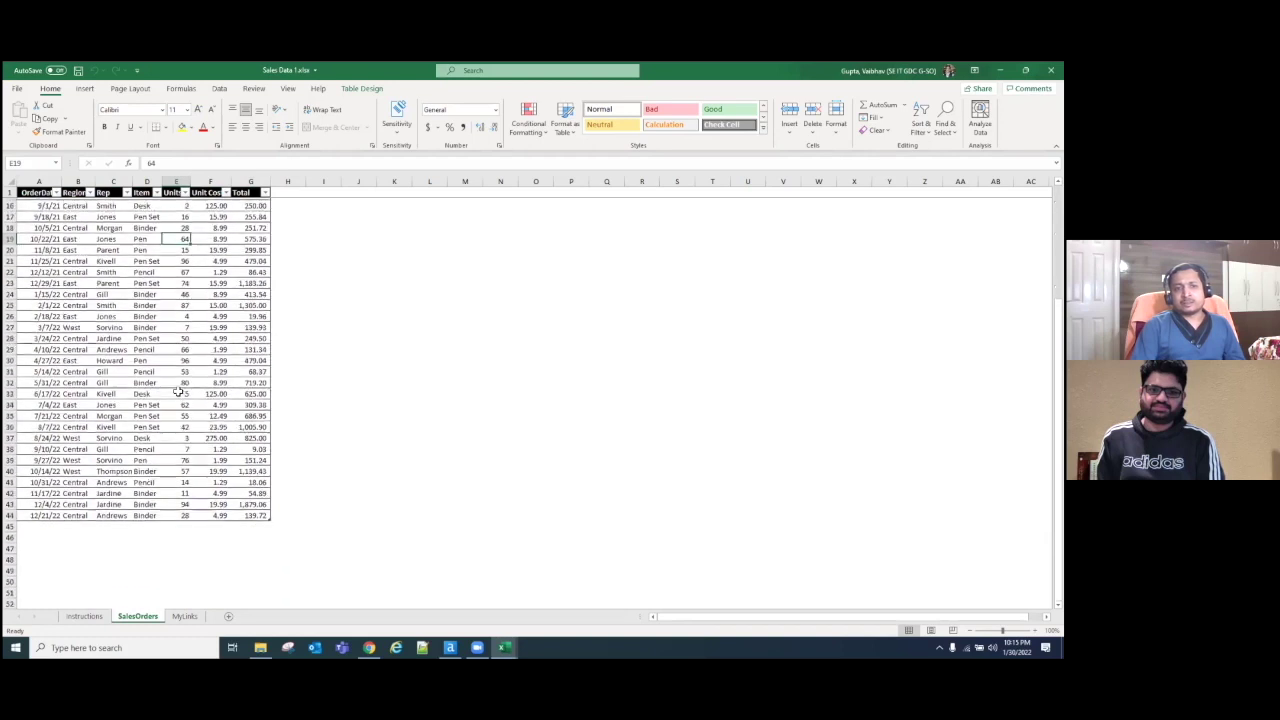
pyautogui.scroll(5, 178, 392)
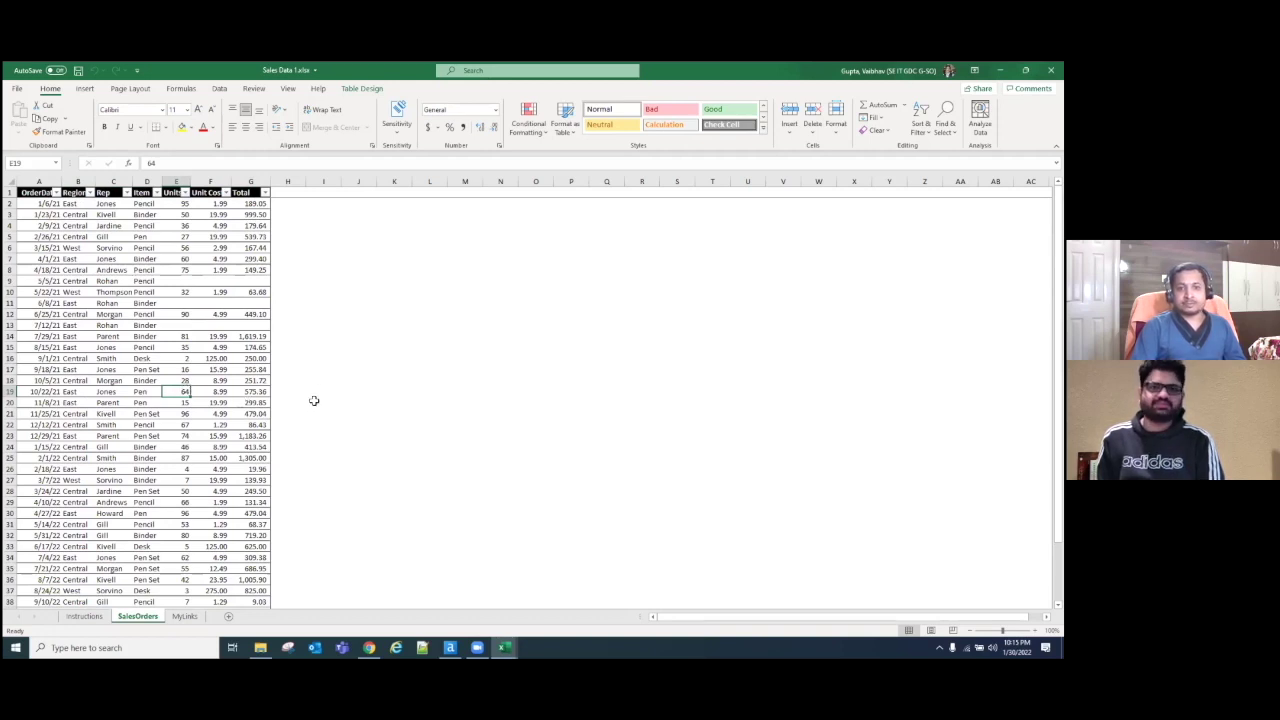
# Step: Maximize Sales Data 2 and select the empty cell E1 beyond its Item column
pyautogui.moveTo(504, 648)
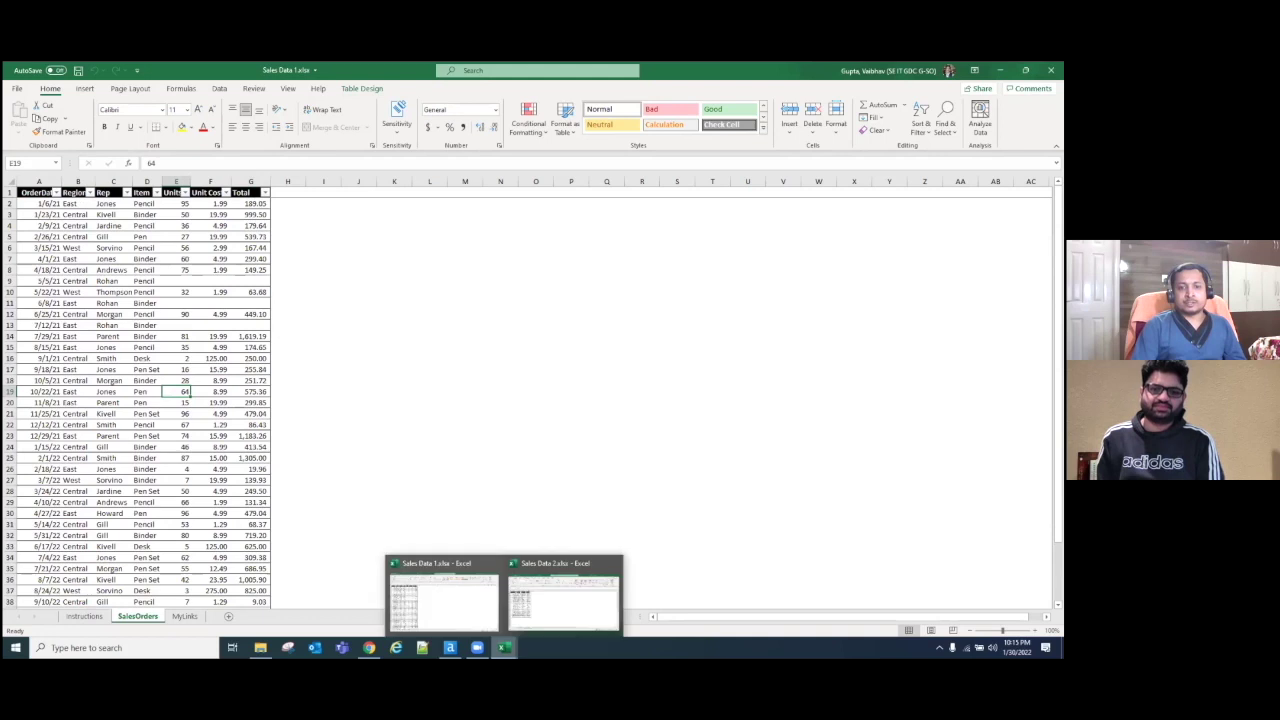
pyautogui.click(530, 600)
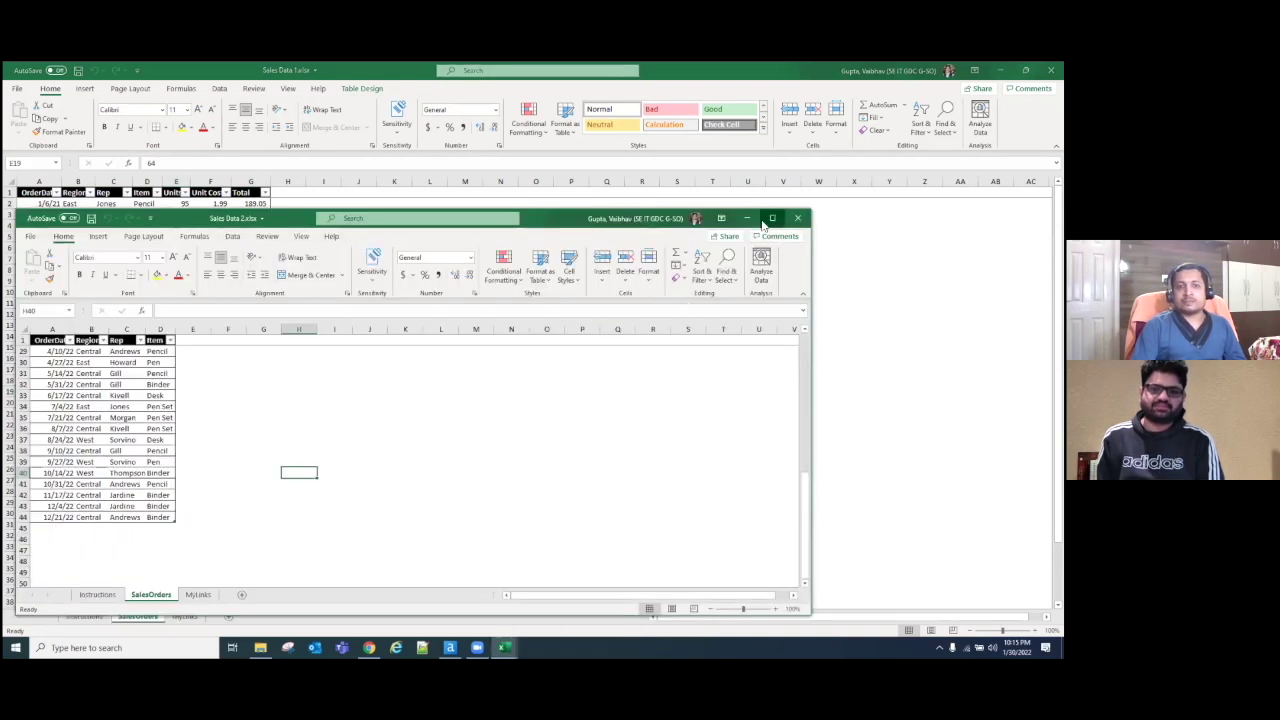
pyautogui.click(771, 220)
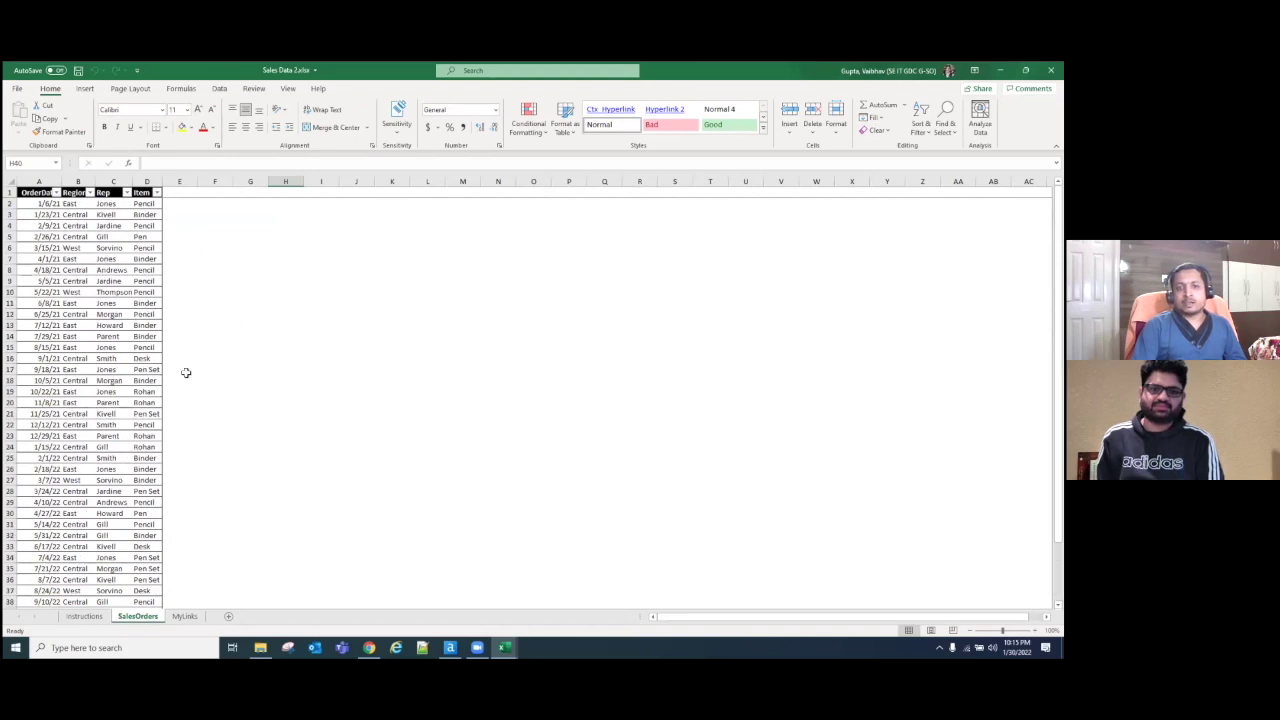
pyautogui.click(175, 184)
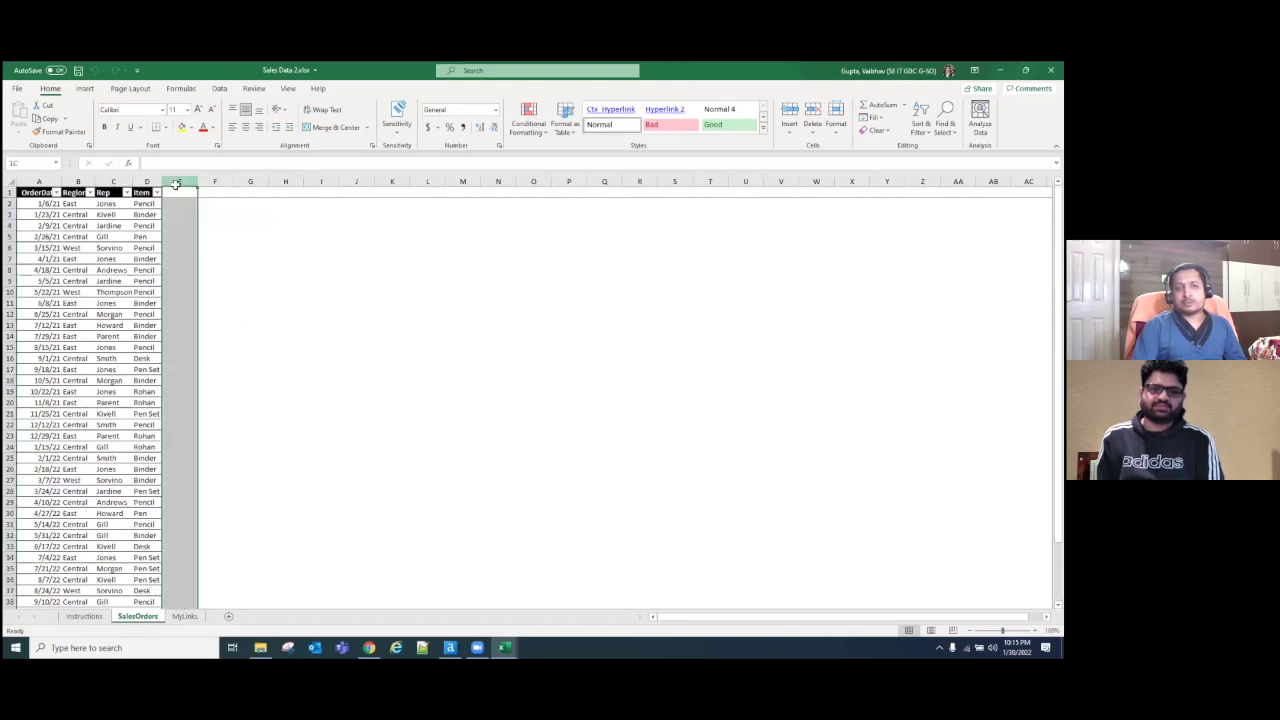
pyautogui.click(175, 190)
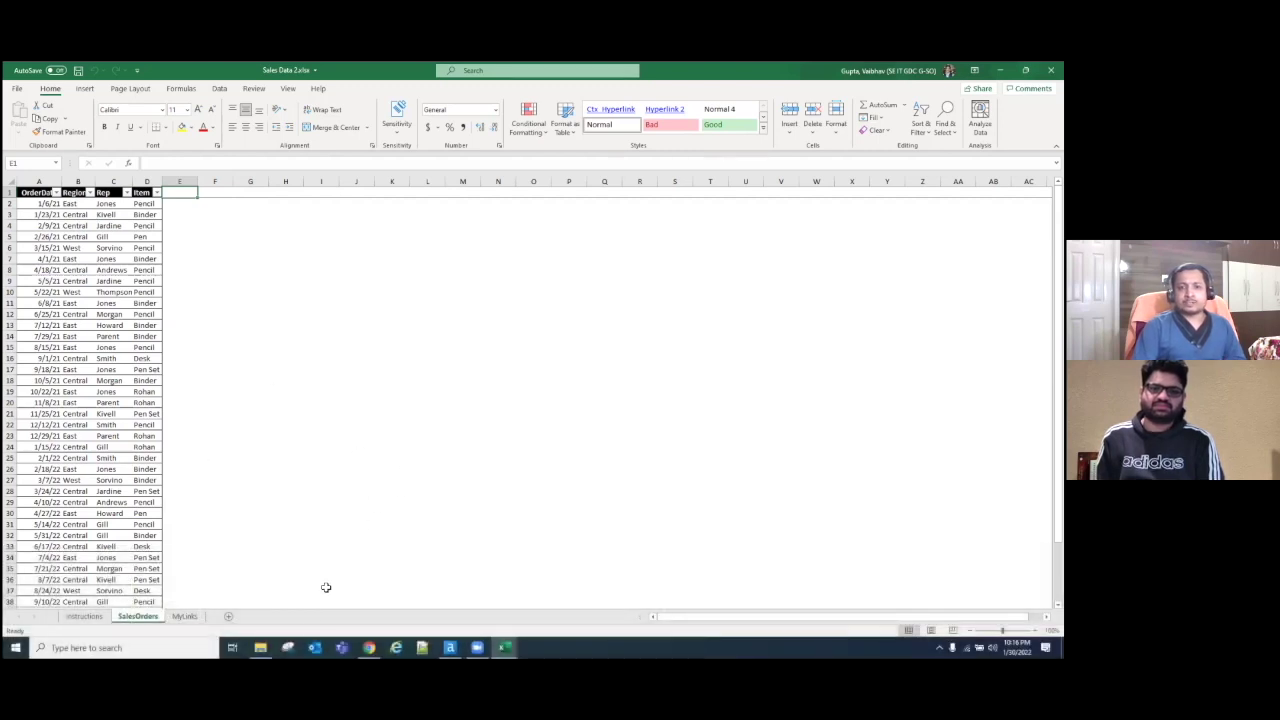
# Step: Add an Input Data tool reading Sales Data 1.xlsx's SalesOrders sheet, placed at upper left
pyautogui.click(260, 648)
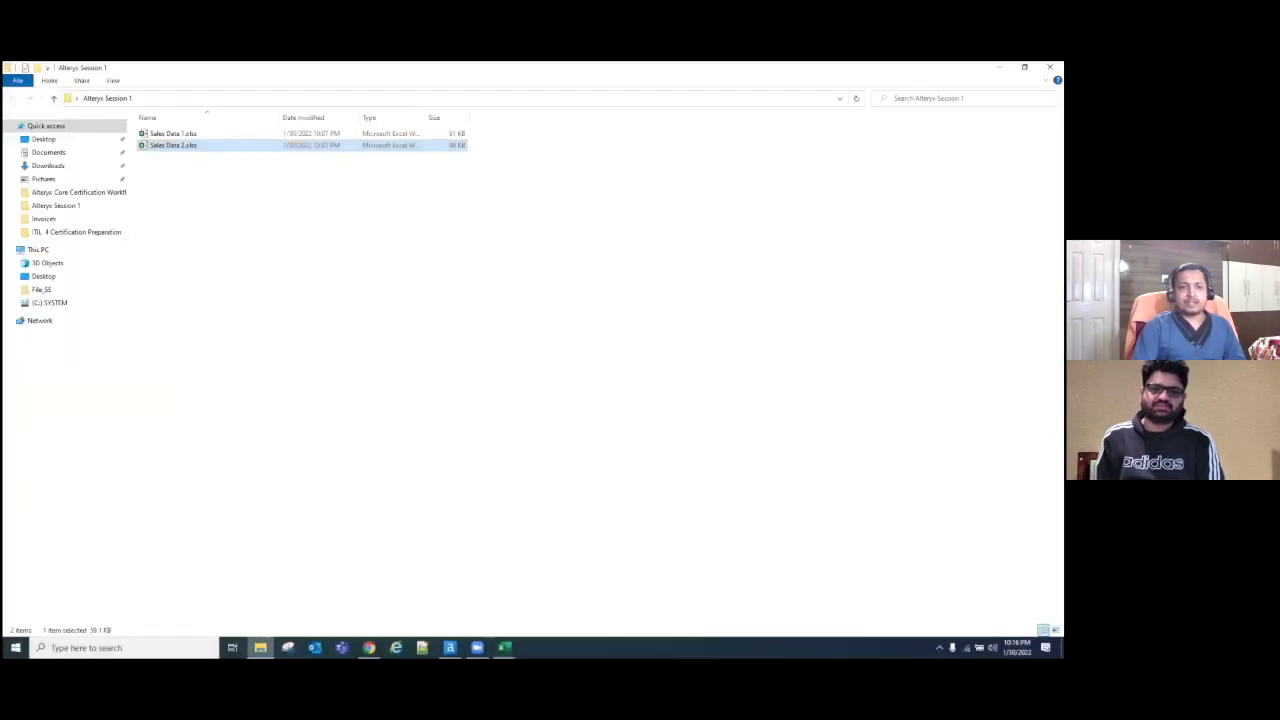
pyautogui.click(268, 410)
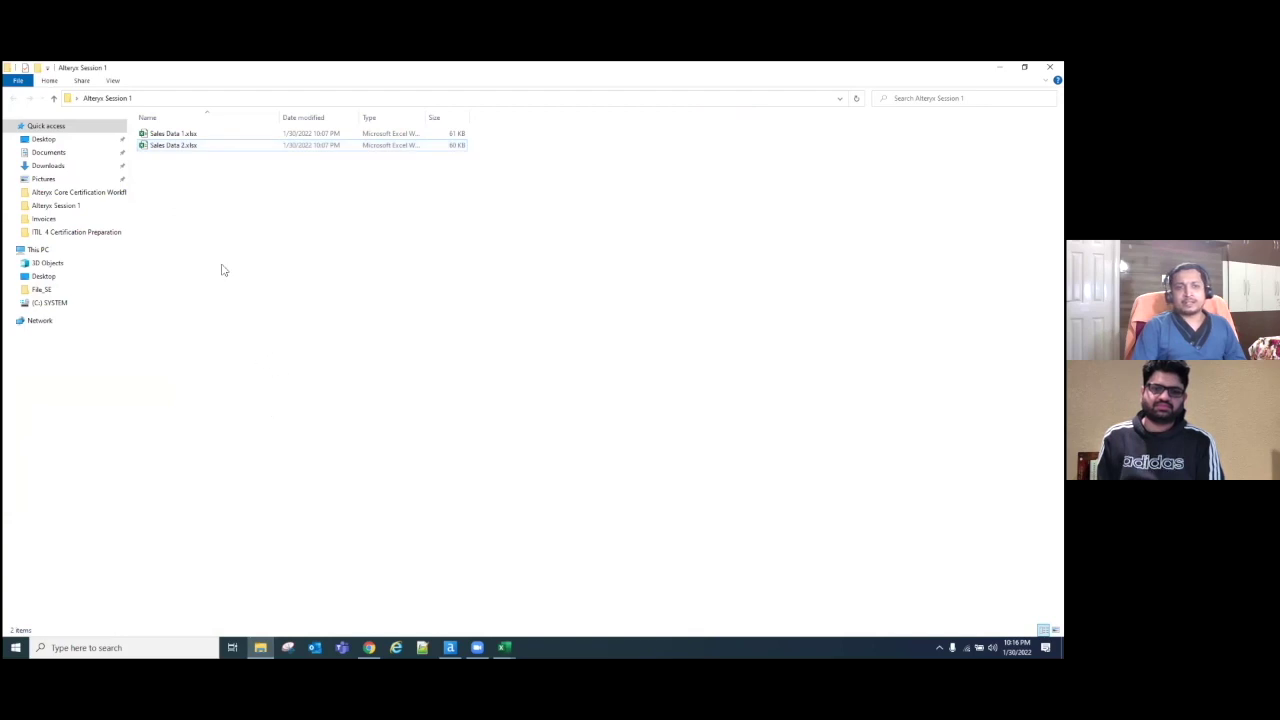
pyautogui.moveTo(179, 137); pyautogui.dragTo(394, 298)
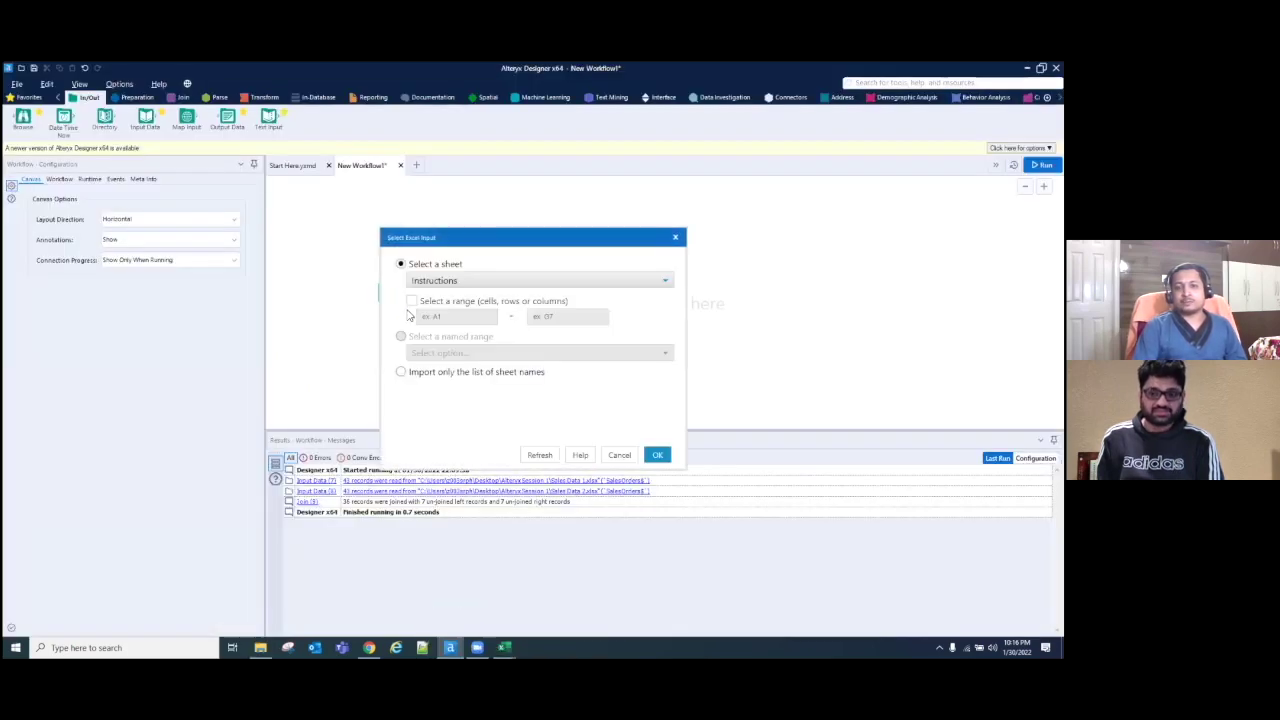
pyautogui.click(572, 283)
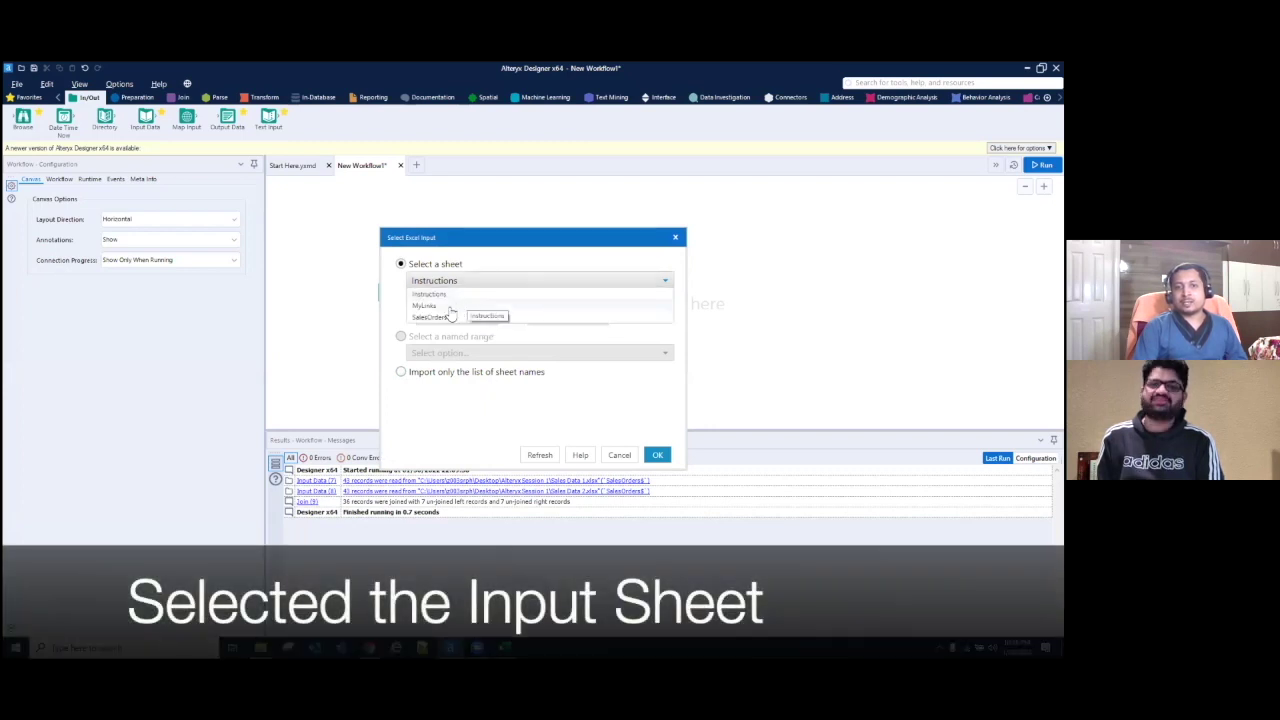
pyautogui.click(449, 318)
pyautogui.click(660, 455)
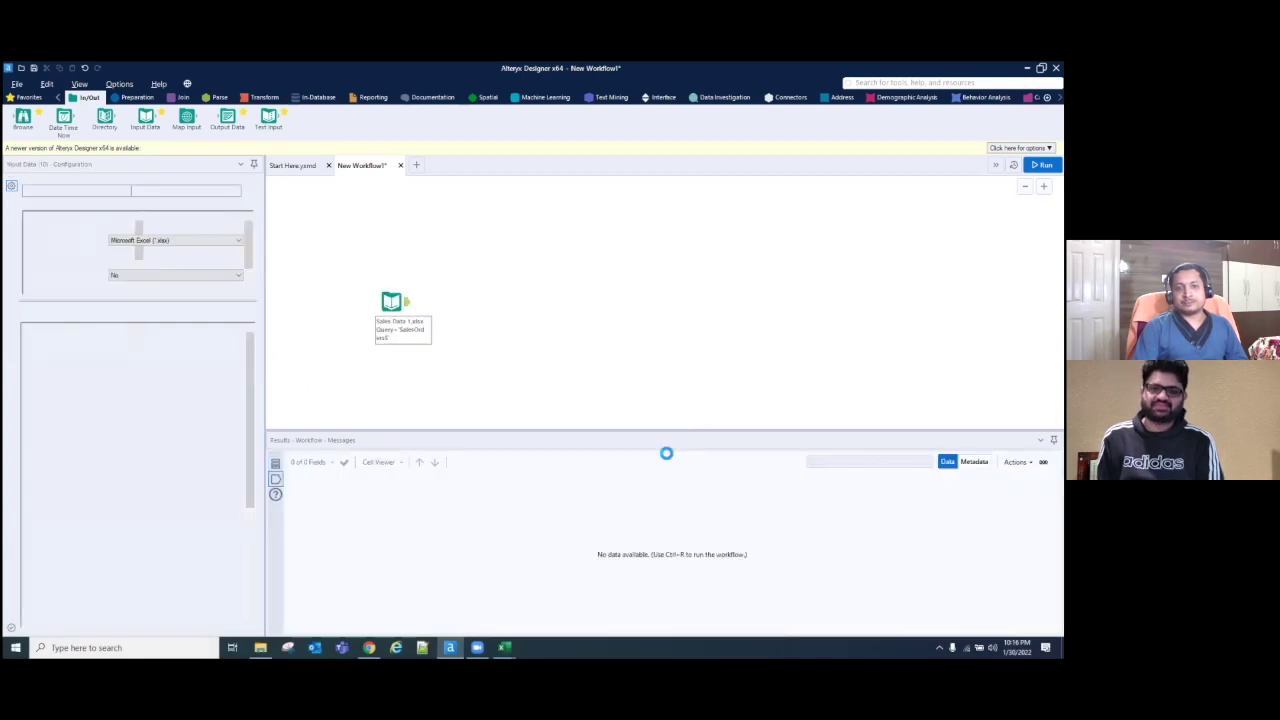
pyautogui.click(630, 286)
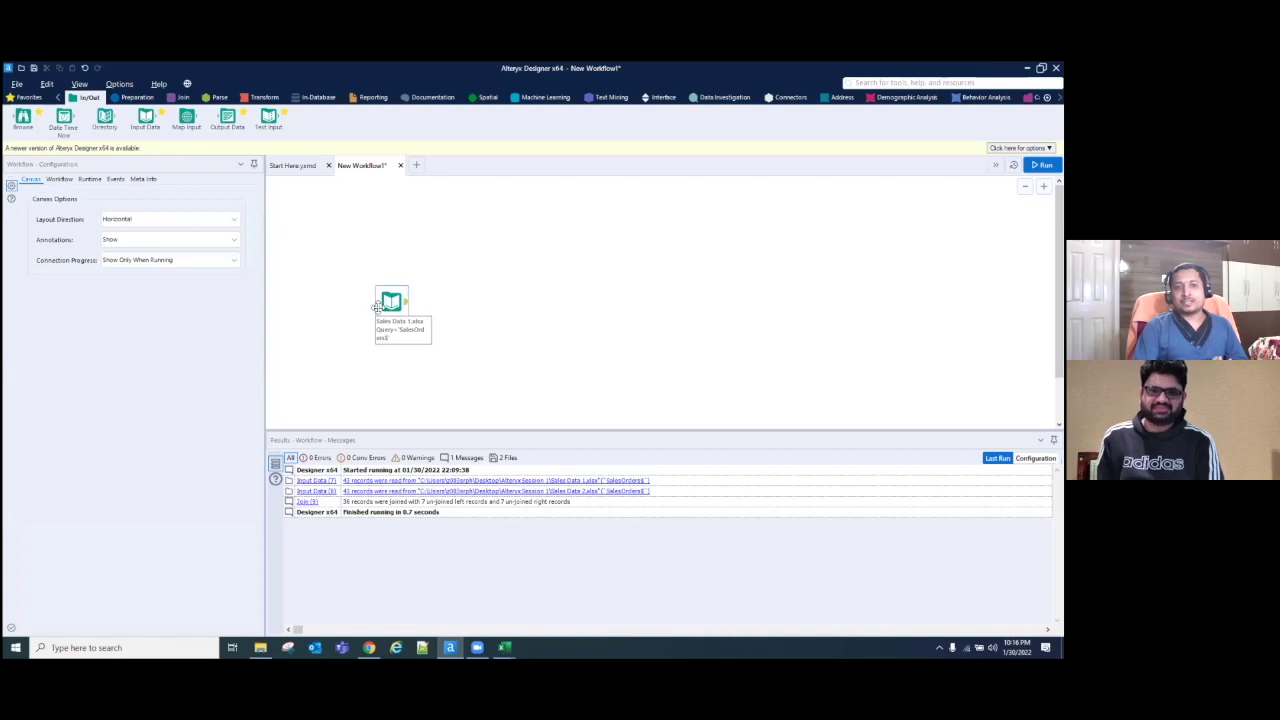
pyautogui.moveTo(390, 301); pyautogui.dragTo(364, 228)
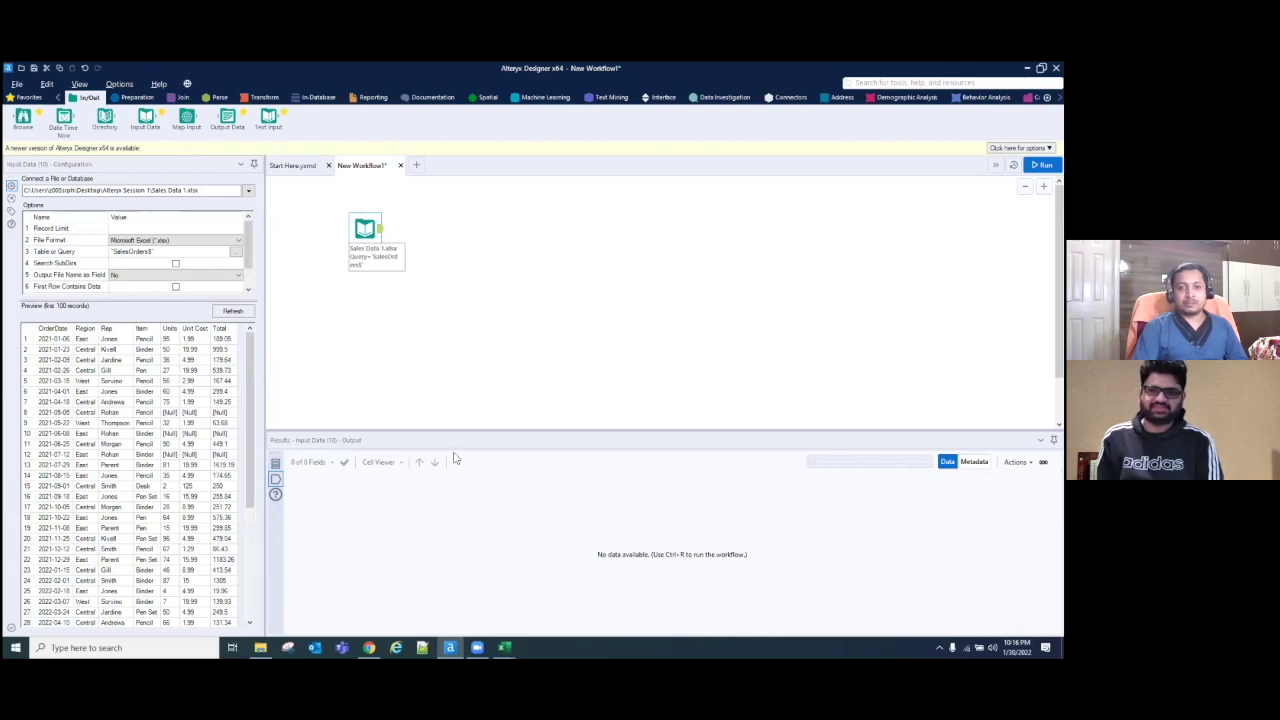
# Step: Add an Input Data tool for Sales Data 2.xlsx's SalesOrders sheet beneath the first input
pyautogui.click(260, 647)
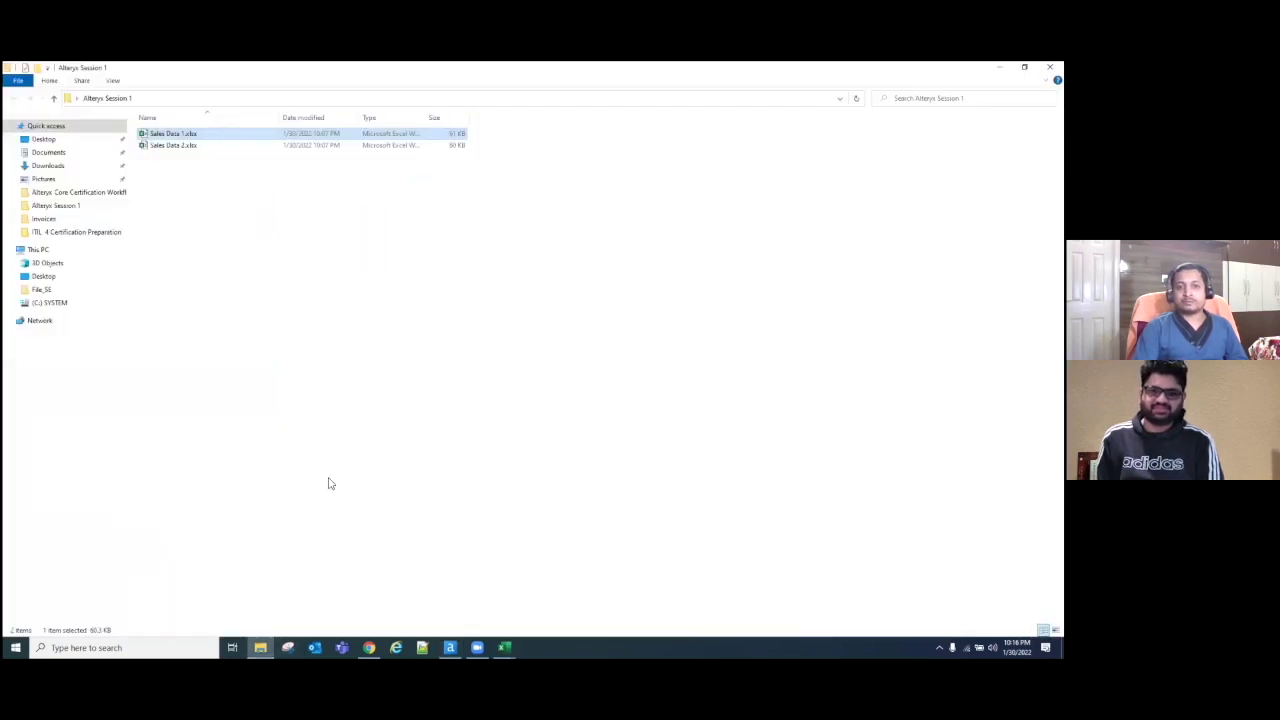
pyautogui.moveTo(185, 150); pyautogui.dragTo(378, 335)
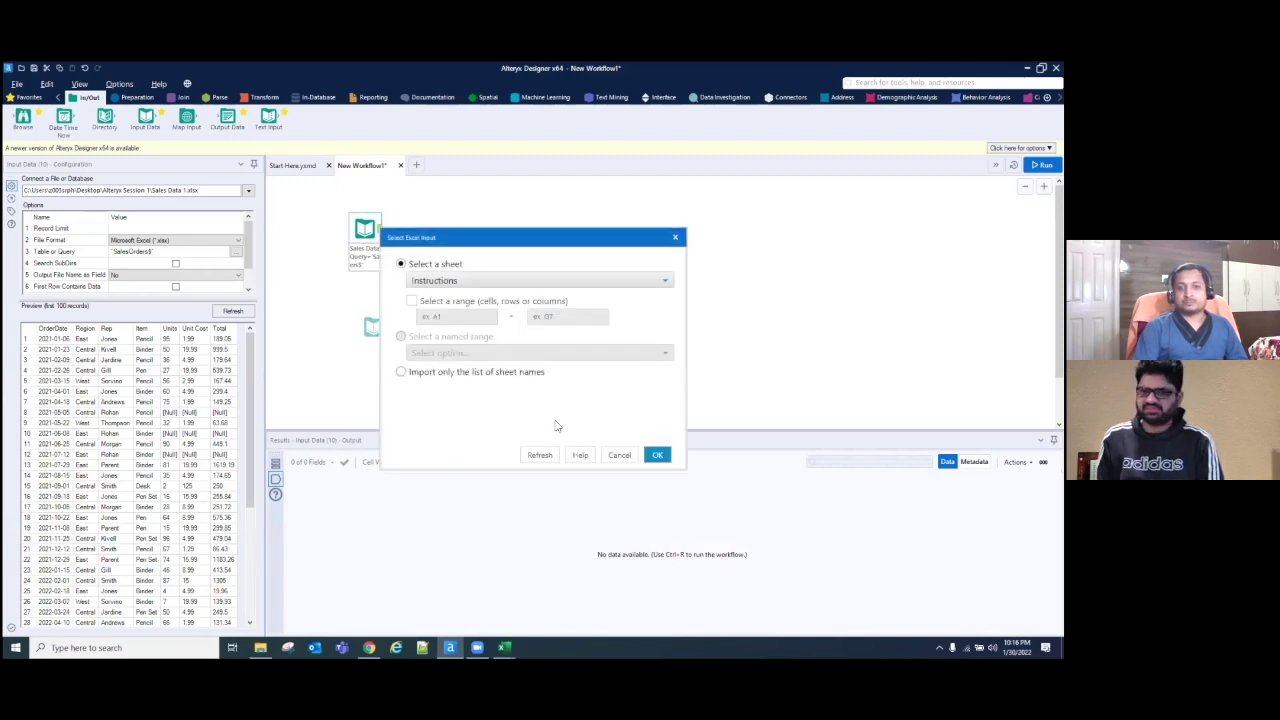
pyautogui.click(553, 283)
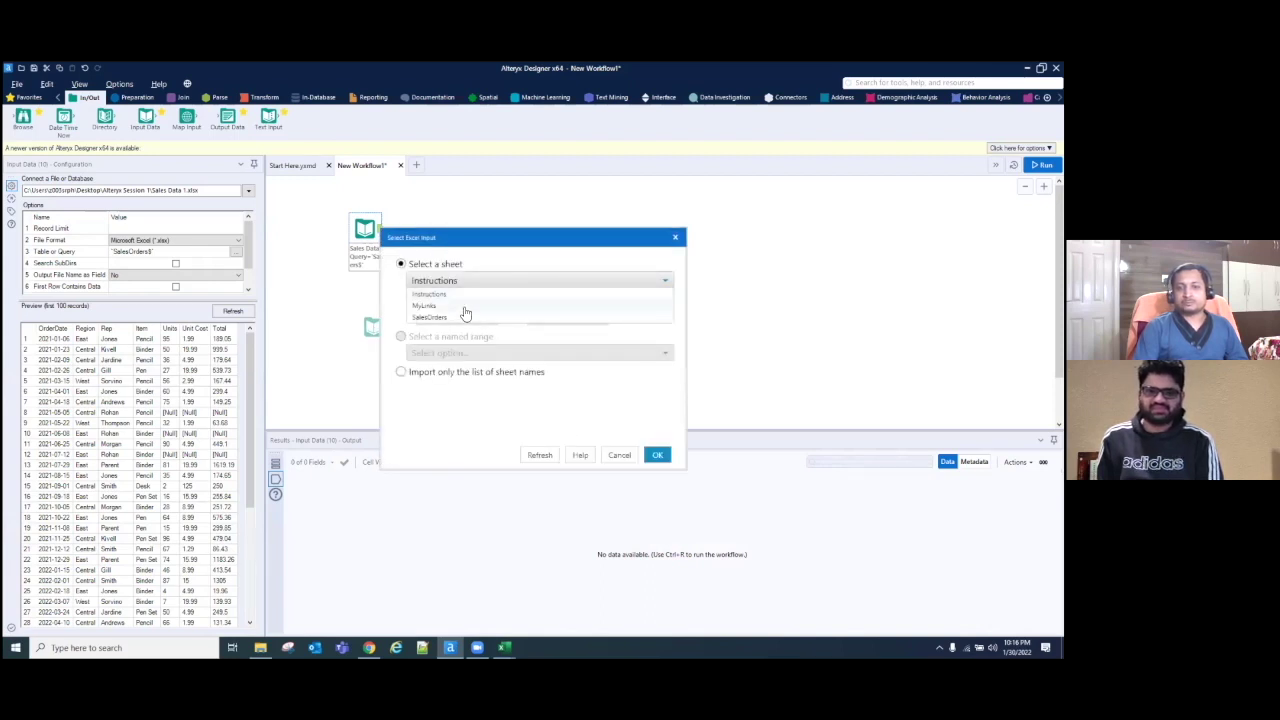
pyautogui.click(461, 318)
pyautogui.click(657, 455)
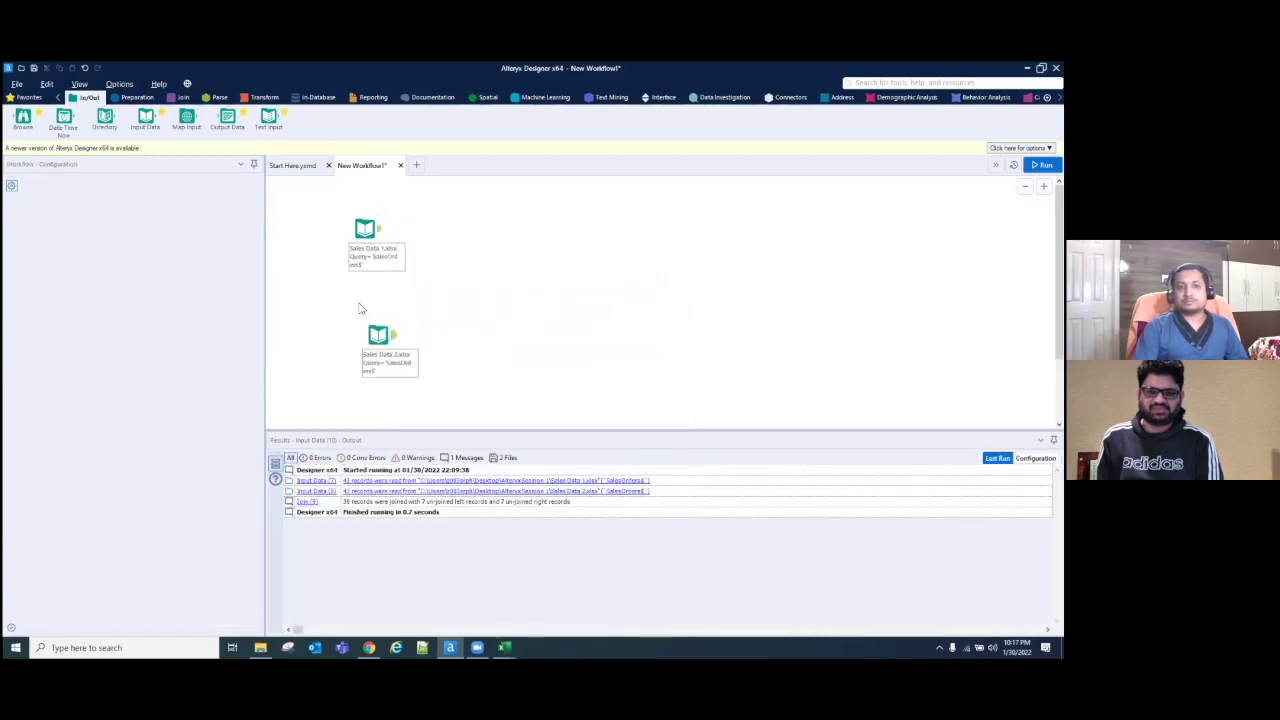
pyautogui.moveTo(390, 345); pyautogui.dragTo(380, 320)
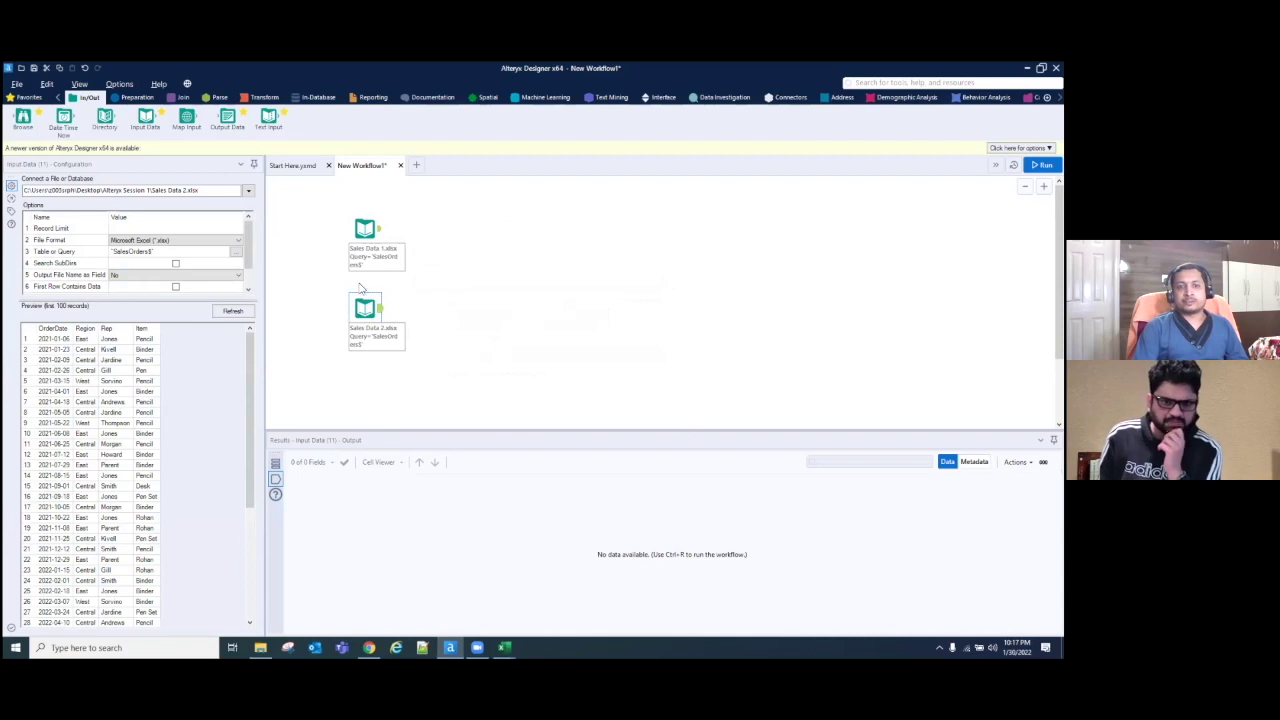
pyautogui.click(366, 229)
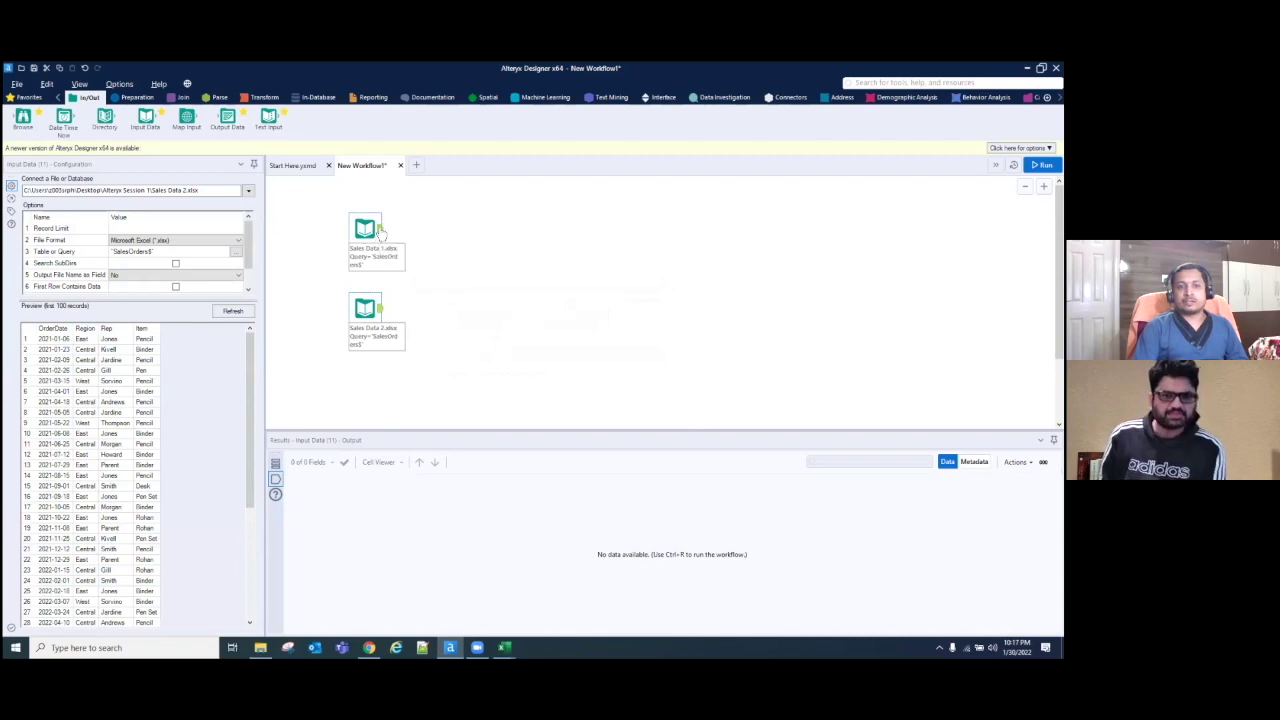
# Step: Place a Join tool and connect Sales Data 1 to its left, Sales Data 2 to its right
pyautogui.click(185, 99)
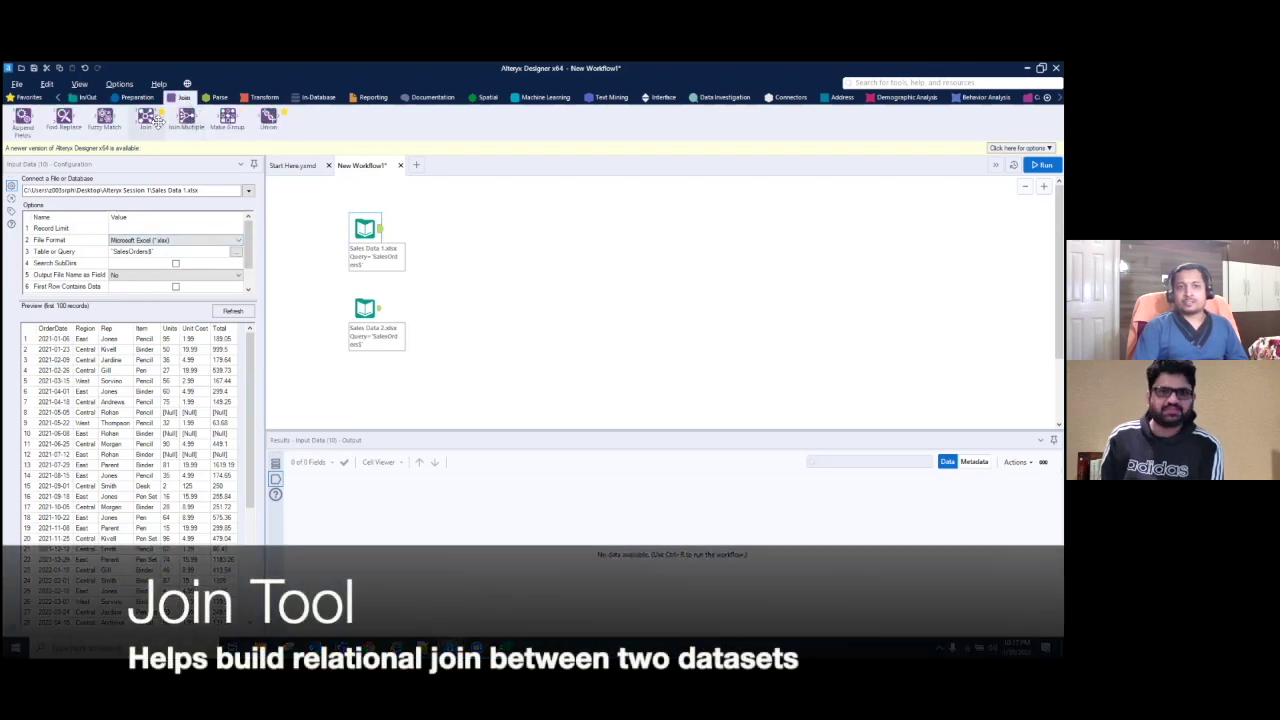
pyautogui.moveTo(146, 117); pyautogui.dragTo(474, 270)
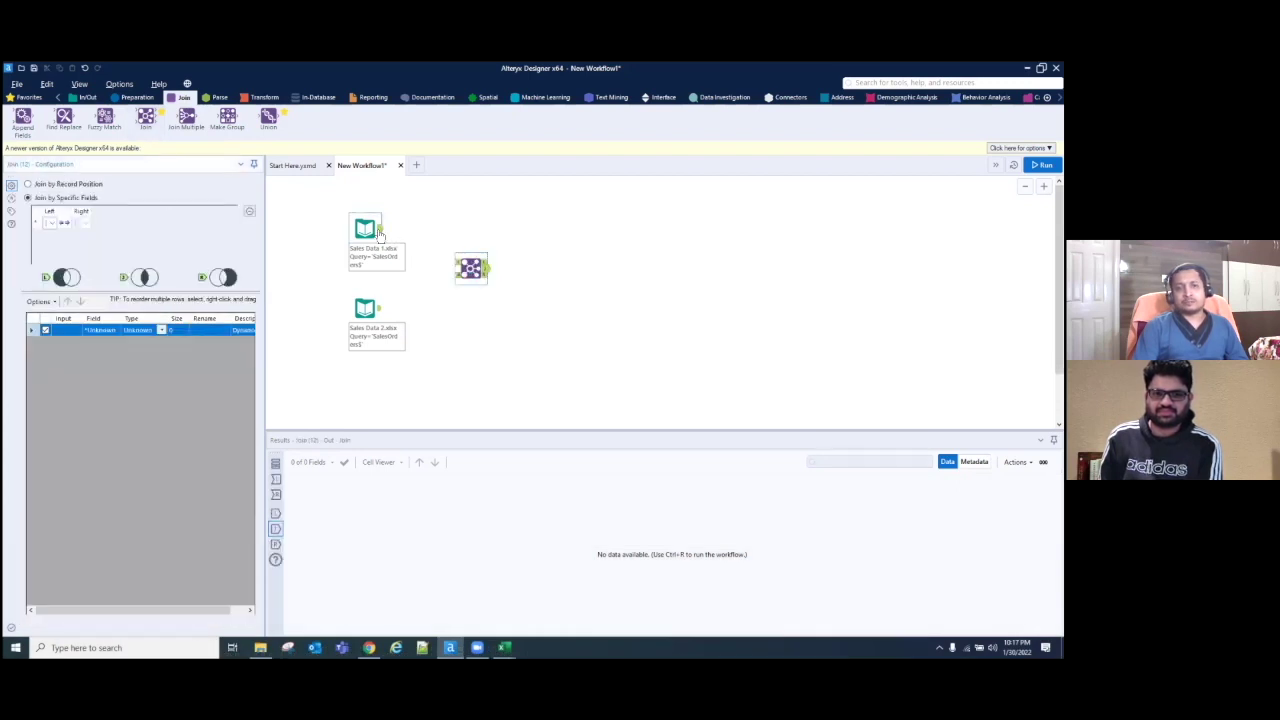
pyautogui.moveTo(379, 233); pyautogui.dragTo(455, 263)
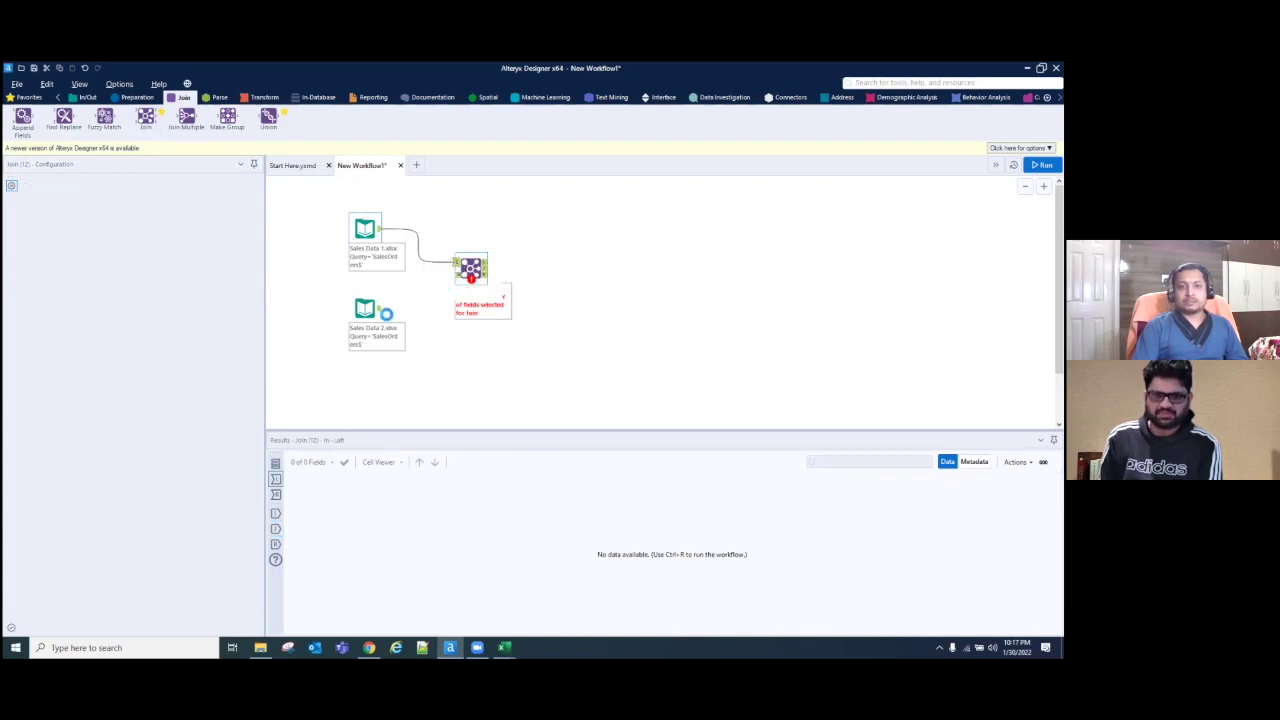
pyautogui.moveTo(380, 310); pyautogui.dragTo(459, 279)
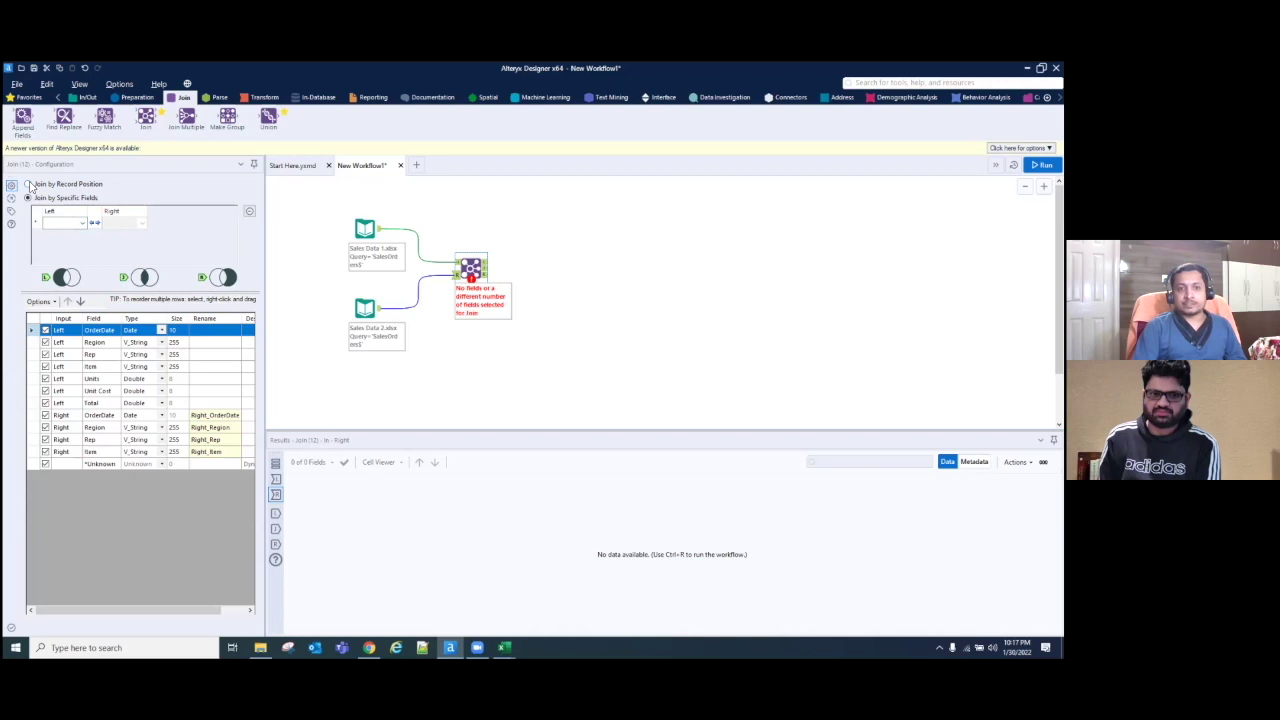
# Step: Set the join keys to OrderDate, Region, Rep and Item
pyautogui.click(81, 224)
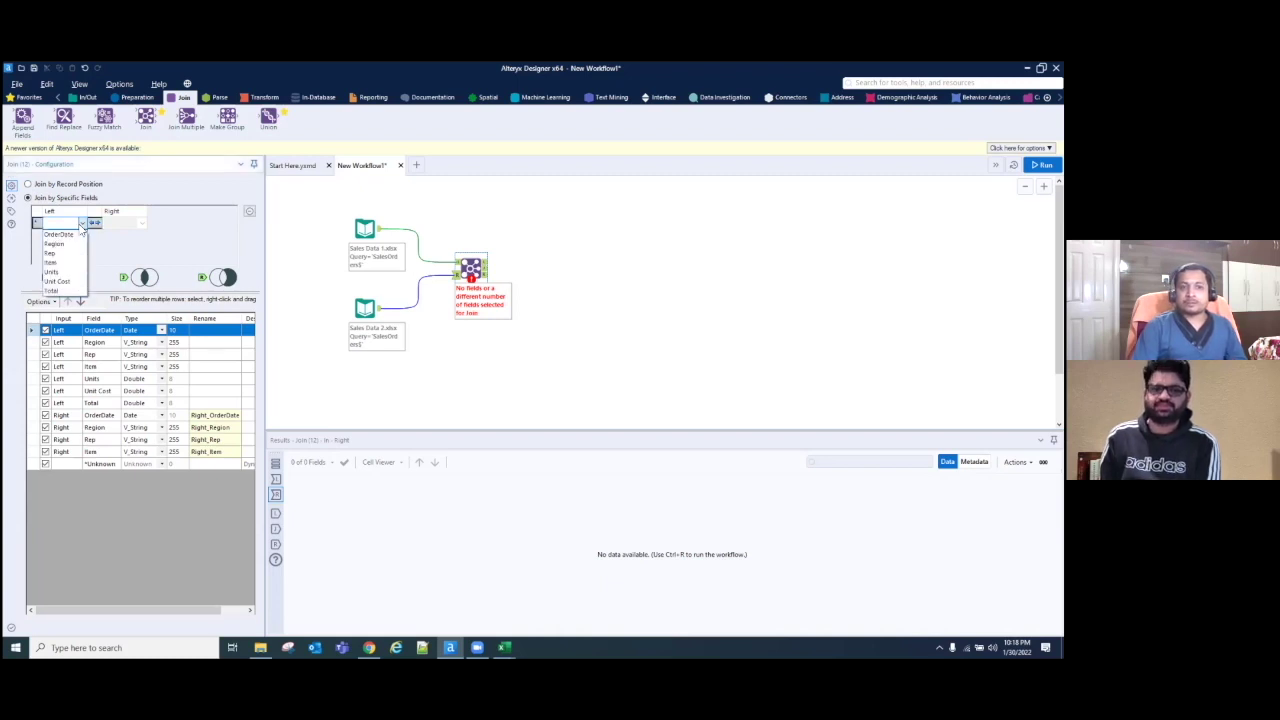
pyautogui.click(74, 238)
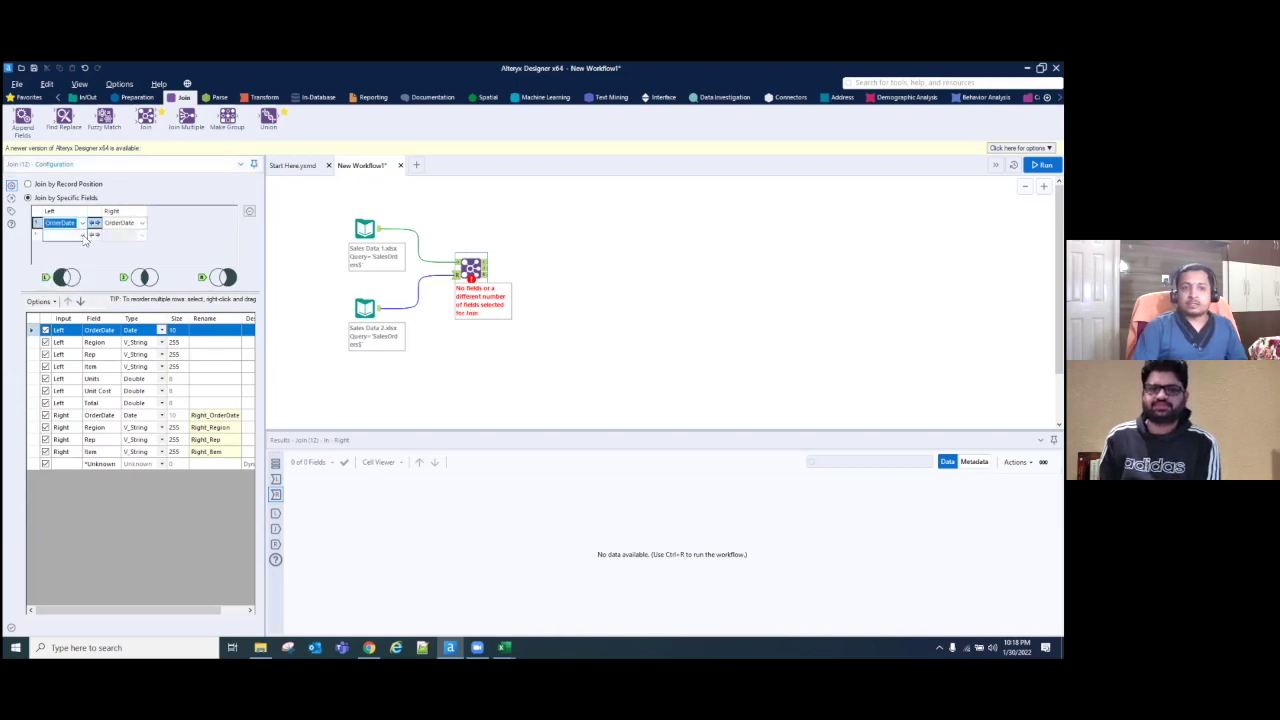
pyautogui.click(76, 235)
pyautogui.click(76, 257)
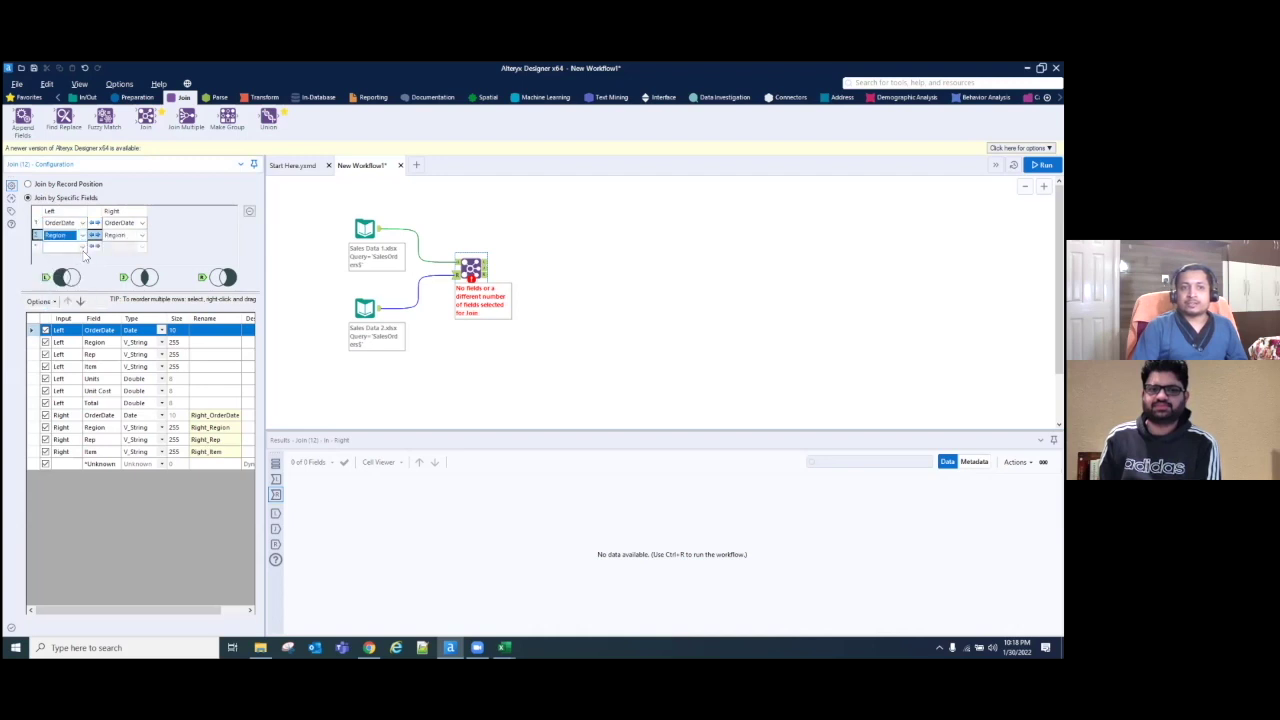
pyautogui.click(81, 246)
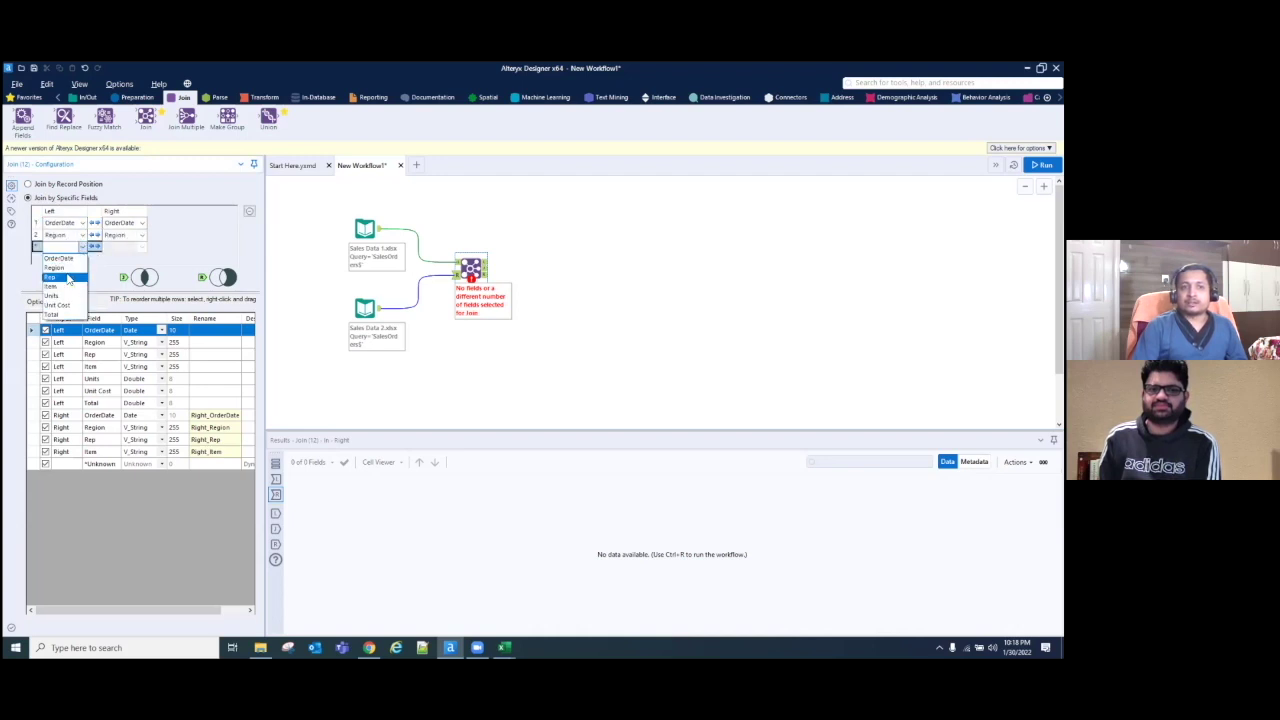
pyautogui.click(68, 277)
pyautogui.click(82, 258)
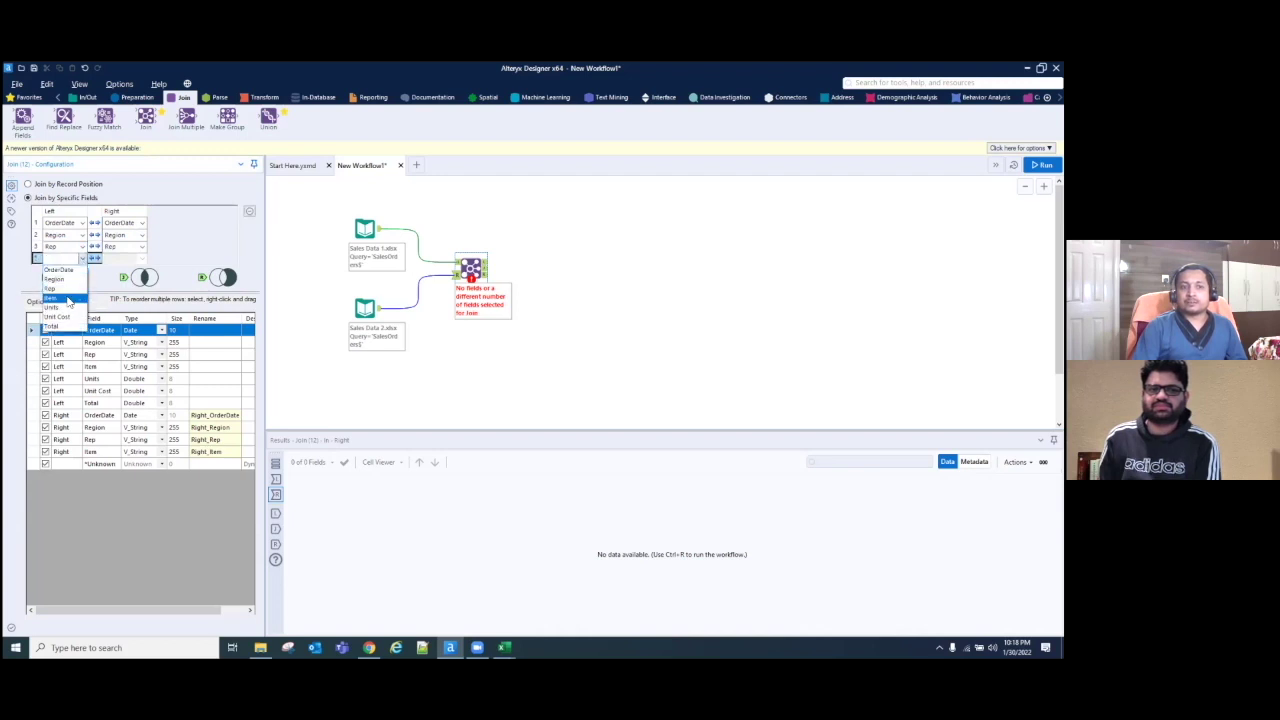
pyautogui.click(70, 298)
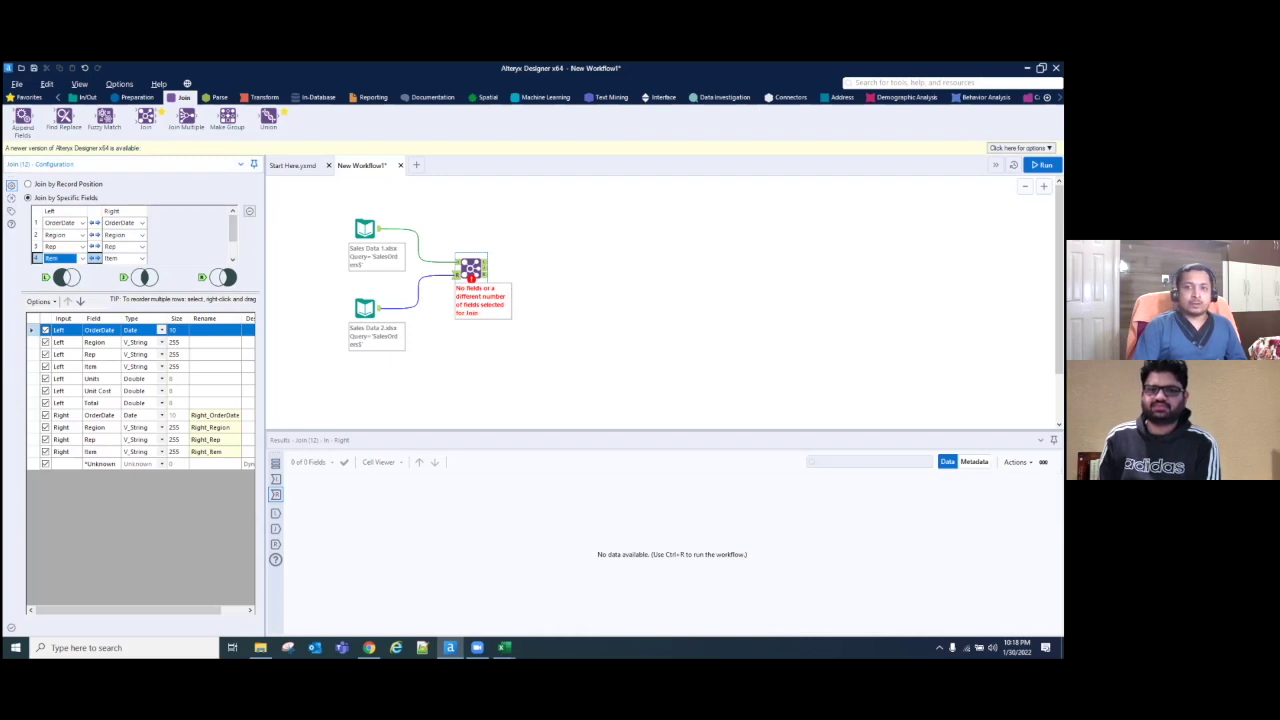
# Step: Run the workflow with Ctrl+R and view the Join's 36 matched records across 11 fields
pyautogui.hotkey('ctrl', 'r')
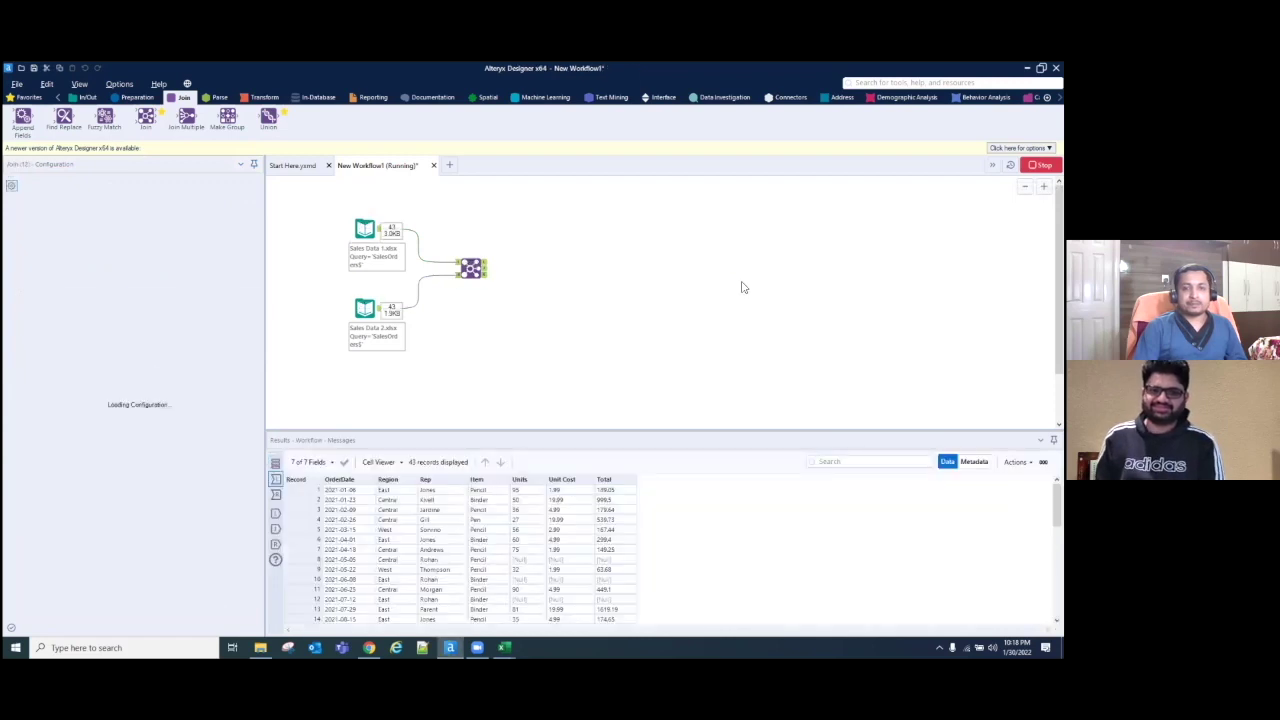
pyautogui.click(629, 396)
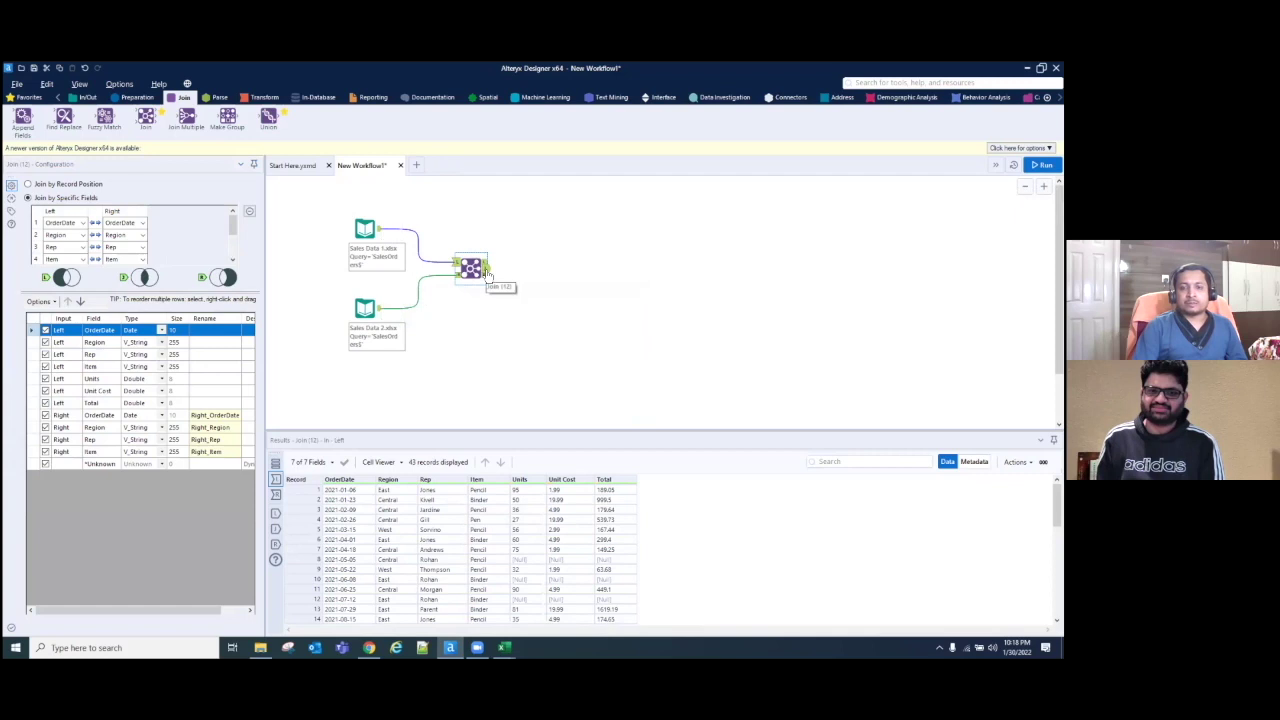
pyautogui.click(486, 270)
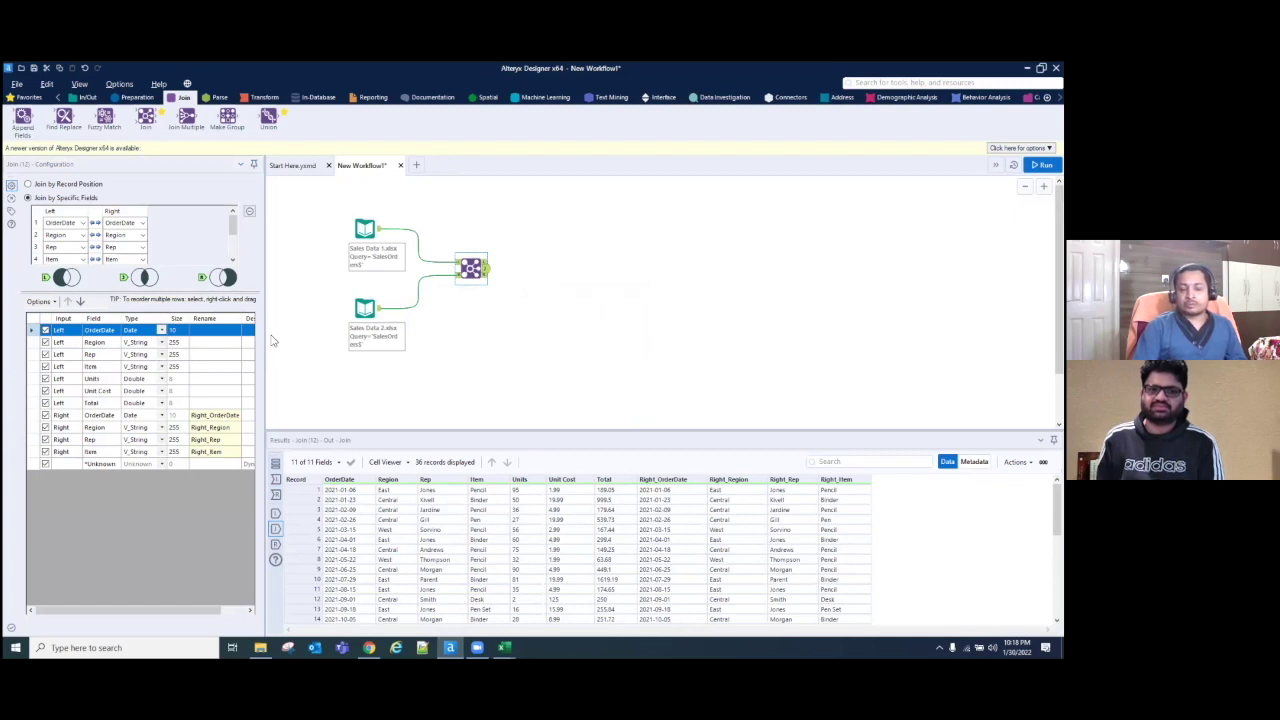
pyautogui.moveTo(266, 336); pyautogui.dragTo(357, 336)
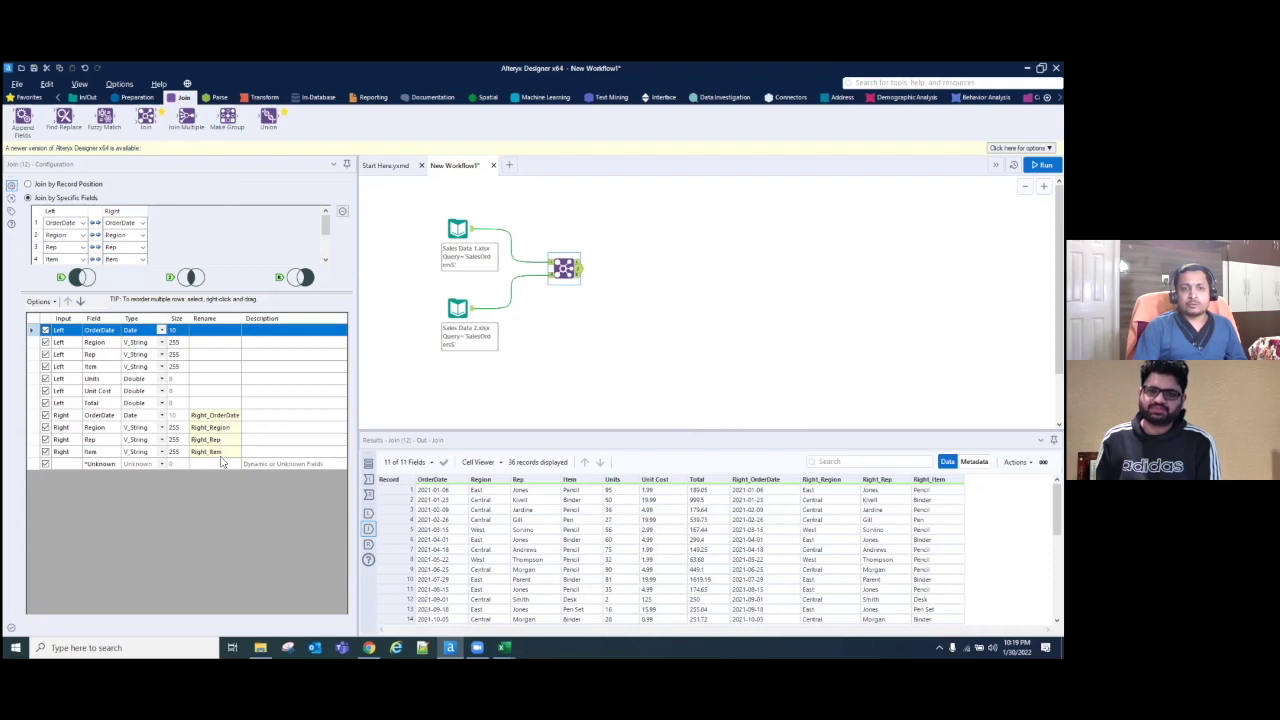
# Step: Uncheck the Right OrderDate, Right Region, Right Rep and Right Item fields in the Join
pyautogui.click(45, 416)
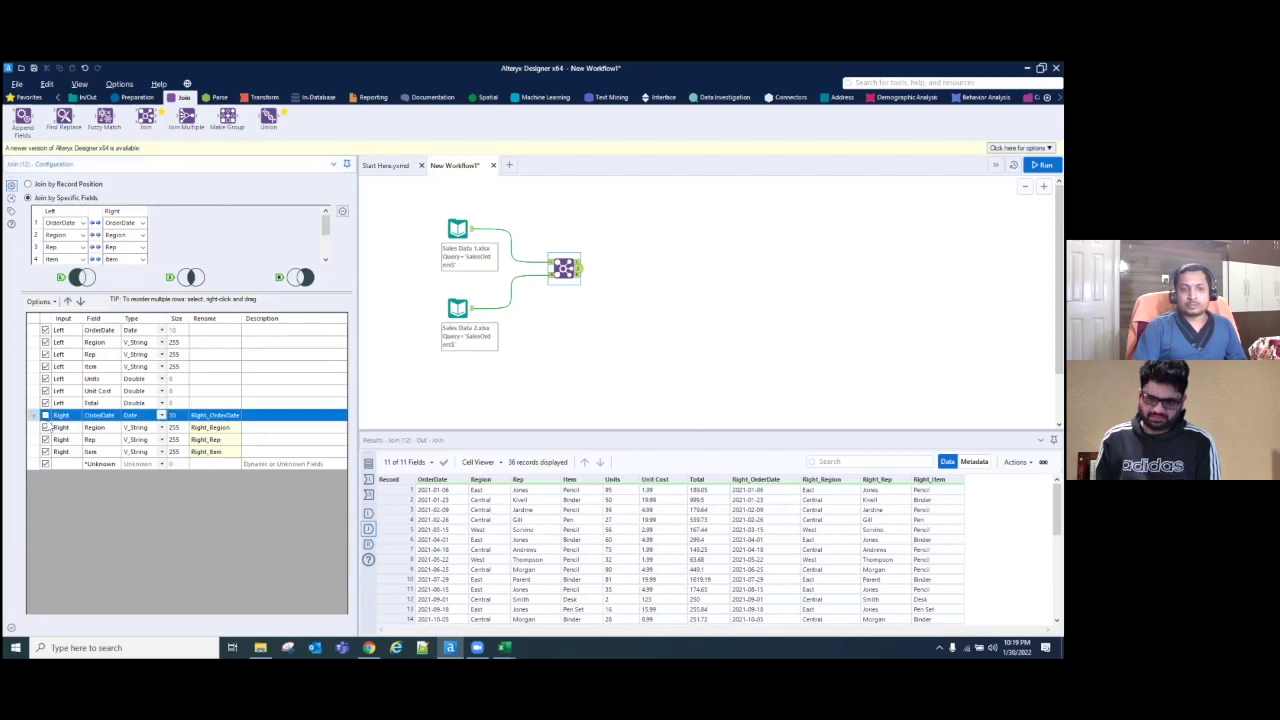
pyautogui.click(45, 428)
pyautogui.click(45, 440)
pyautogui.click(45, 452)
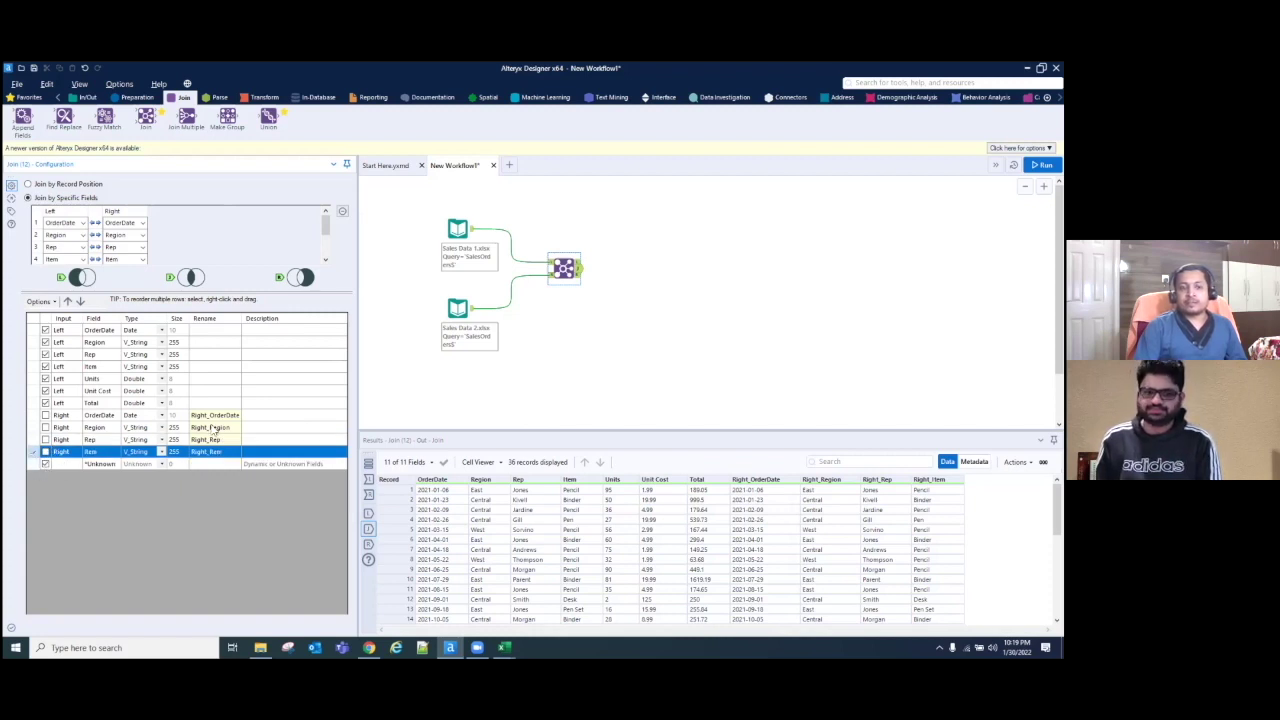
pyautogui.click(50, 466)
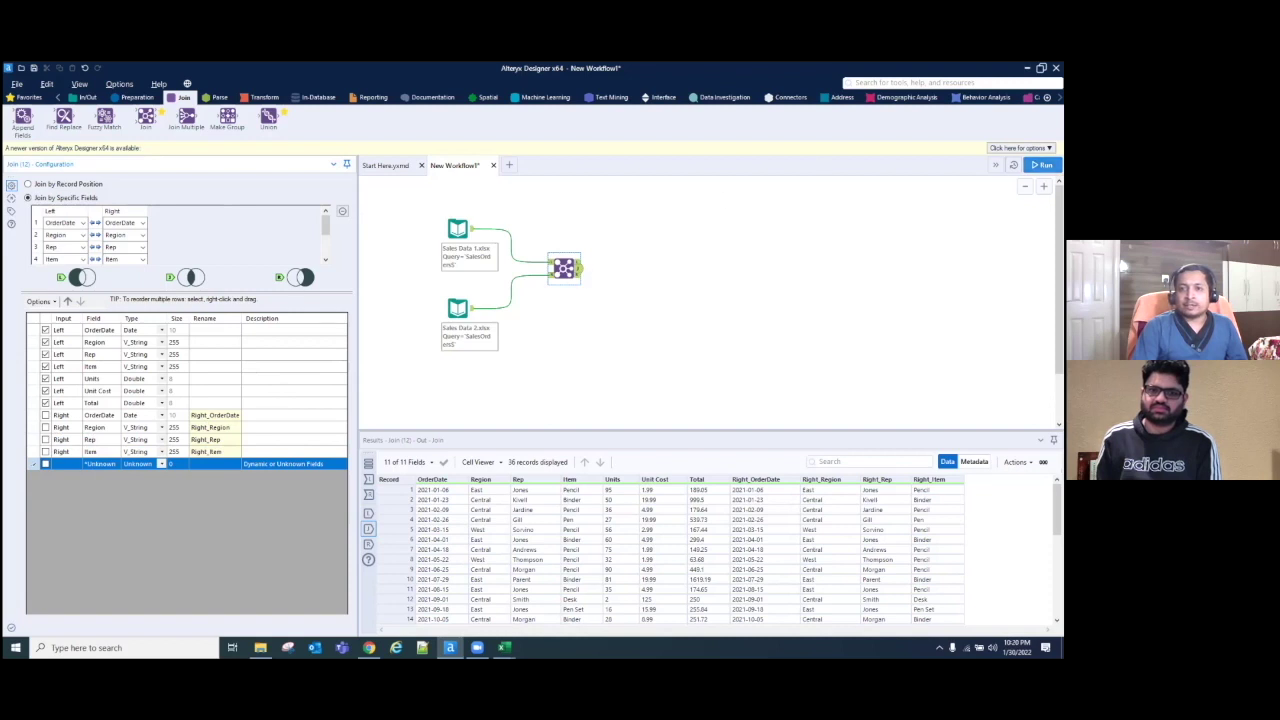
# Step: Rerun the workflow and reopen the Join output, now 36 records in 7 fields
pyautogui.click(1040, 165)
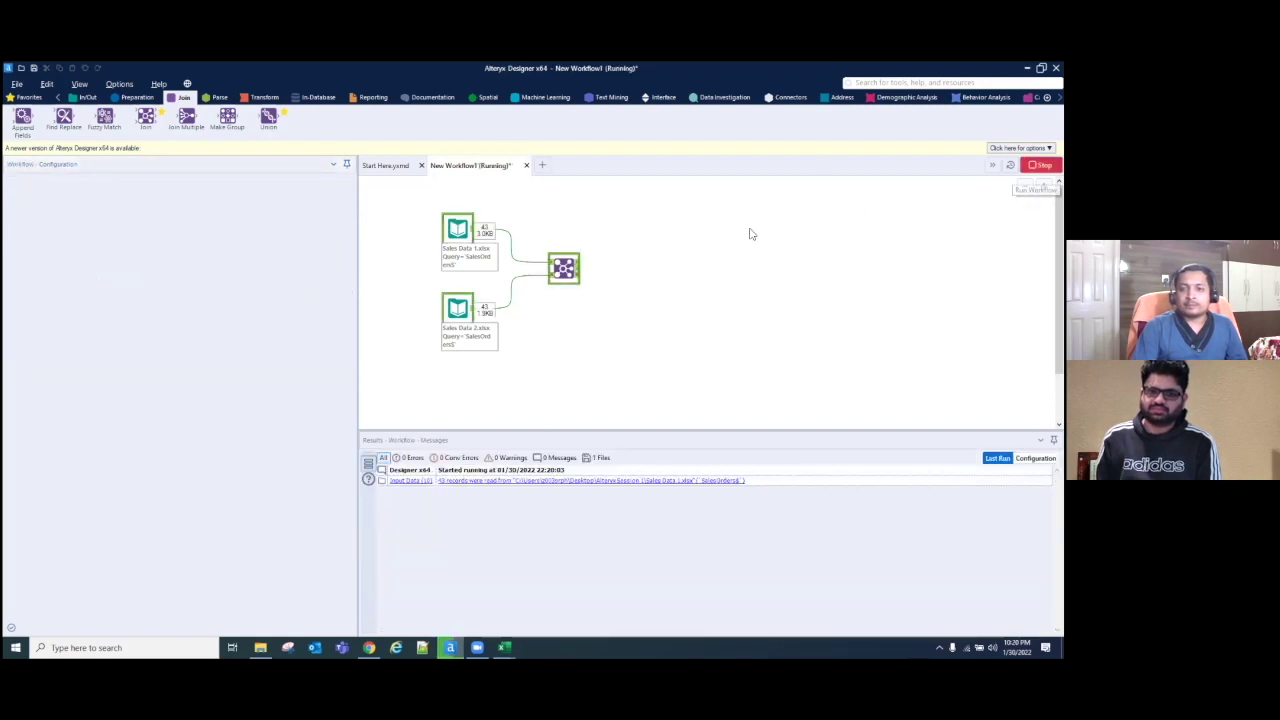
pyautogui.click(565, 267)
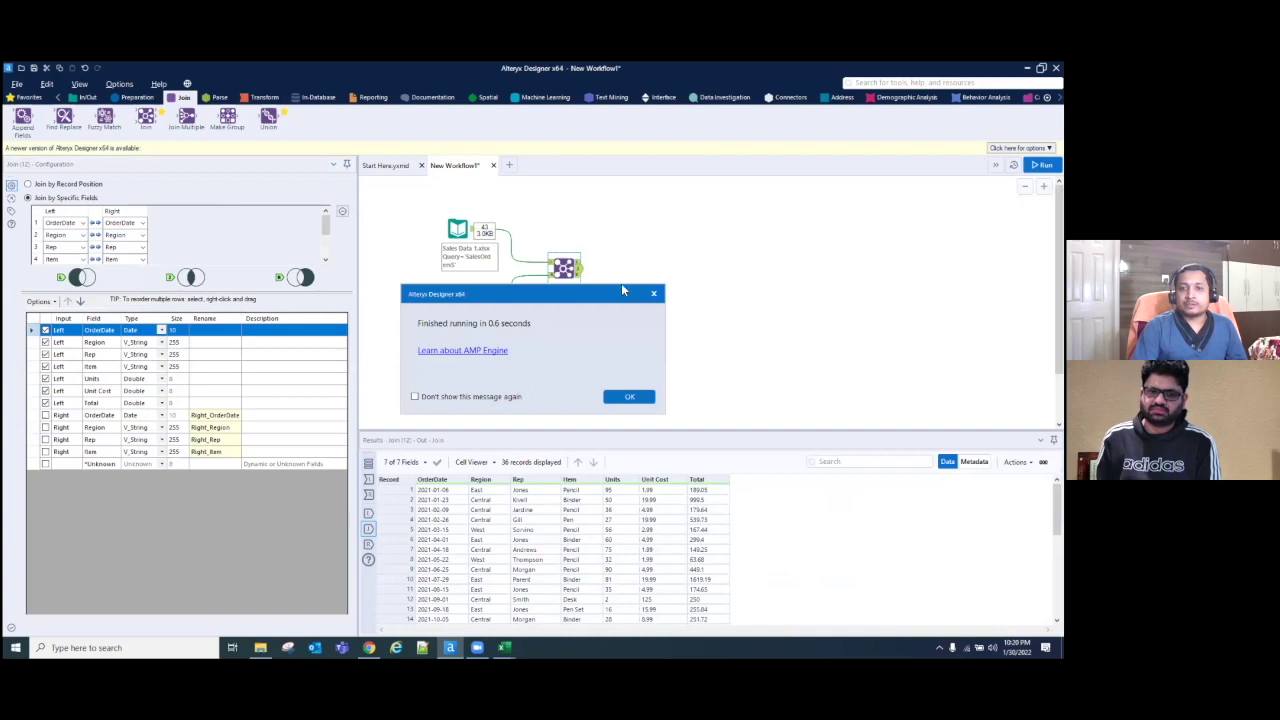
pyautogui.click(630, 396)
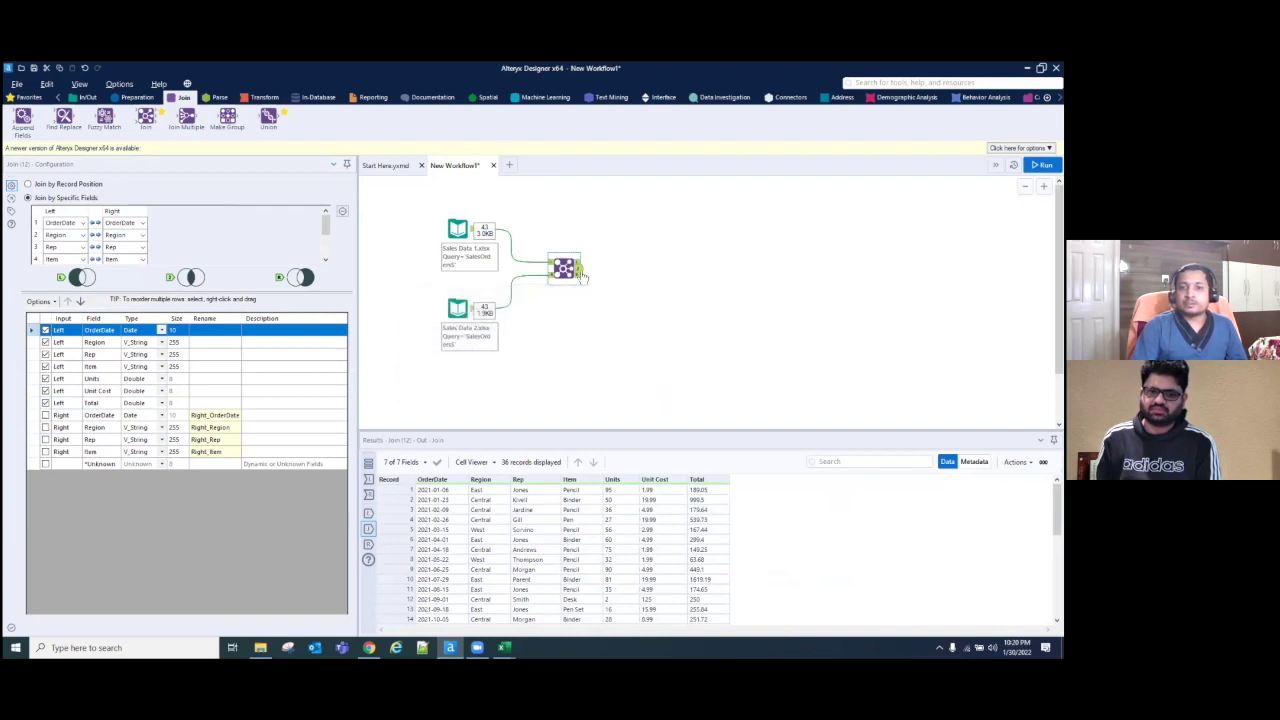
pyautogui.click(566, 270)
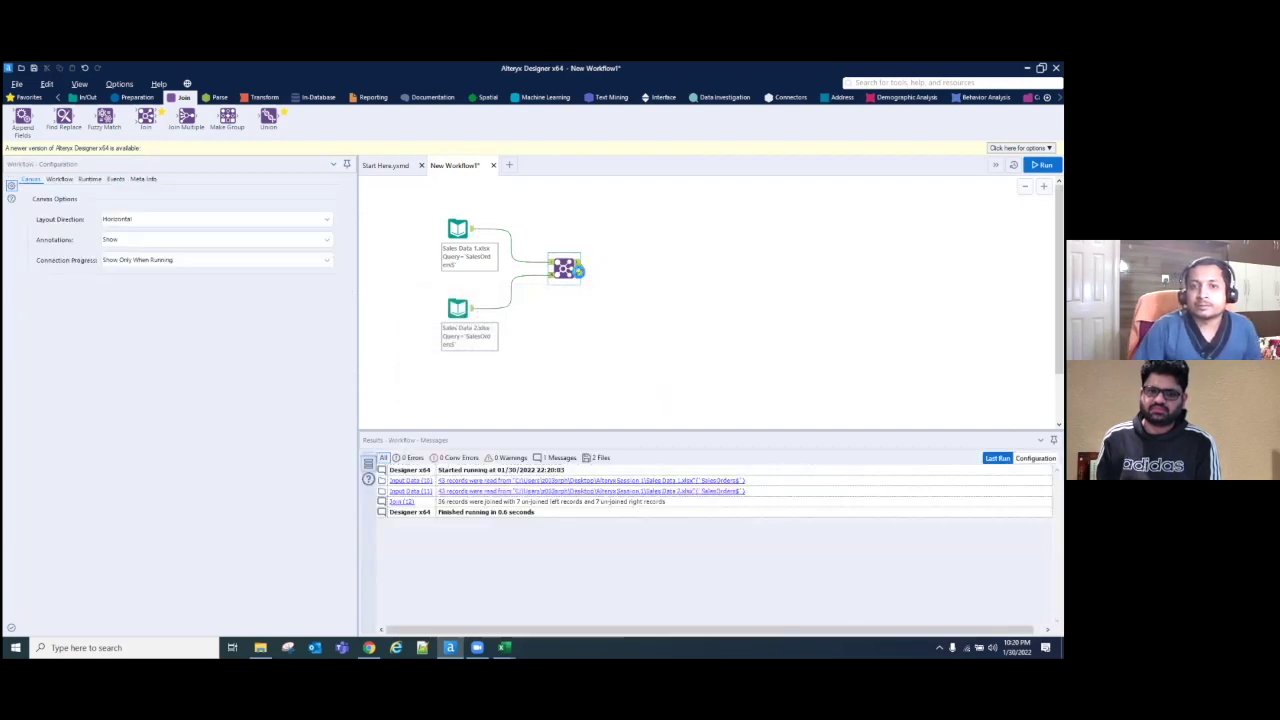
pyautogui.click(666, 415)
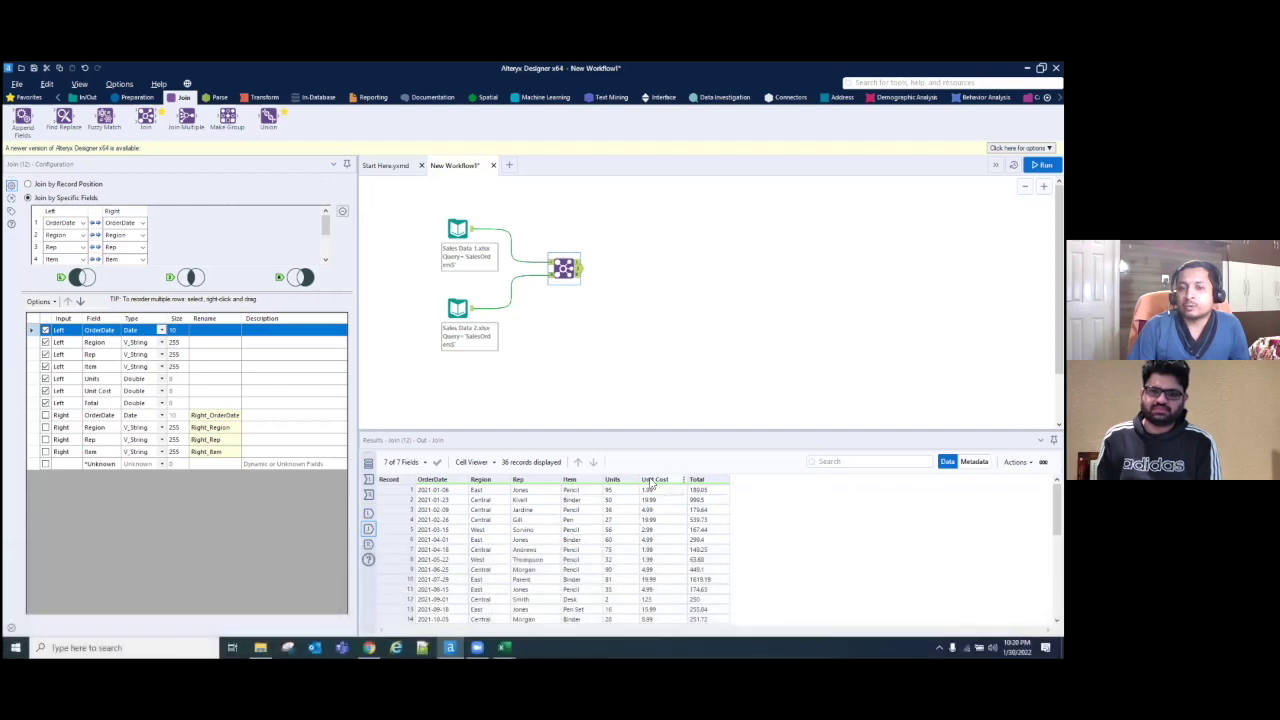
# Step: Preview both sales inputs' records and compare them with the Join's joined output
pyautogui.click(455, 336)
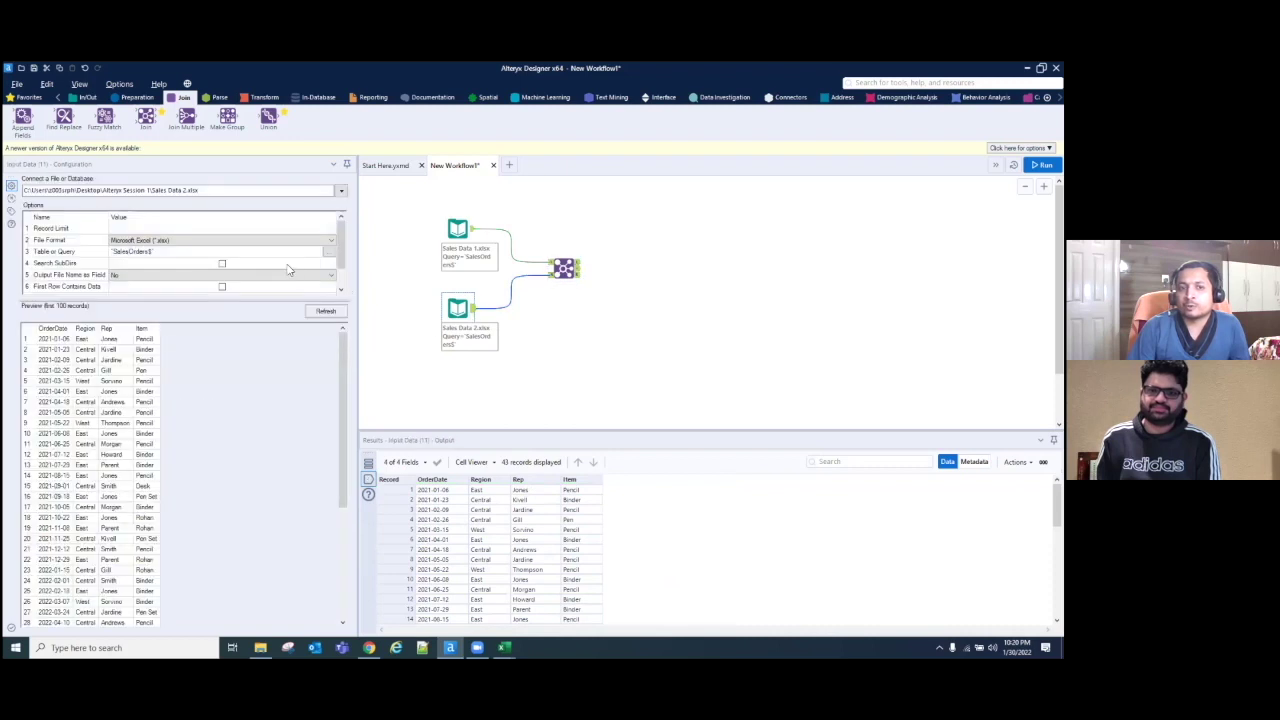
pyautogui.click(574, 270)
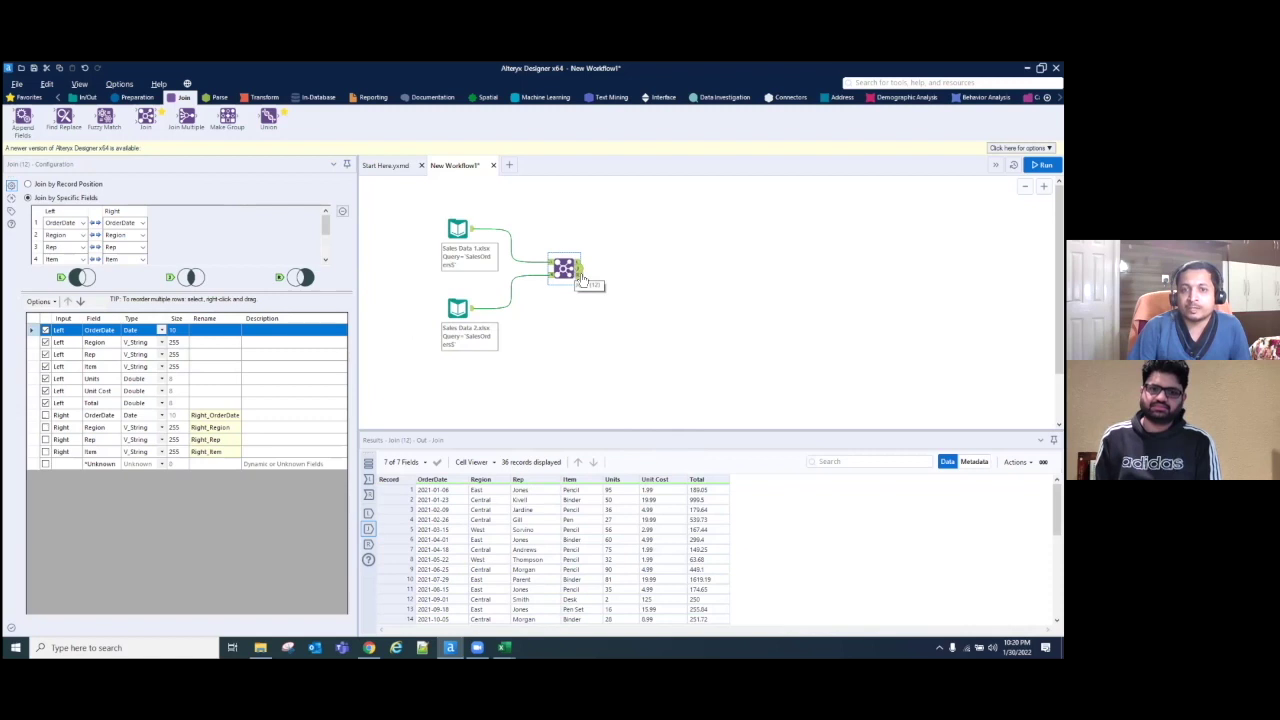
pyautogui.click(472, 232)
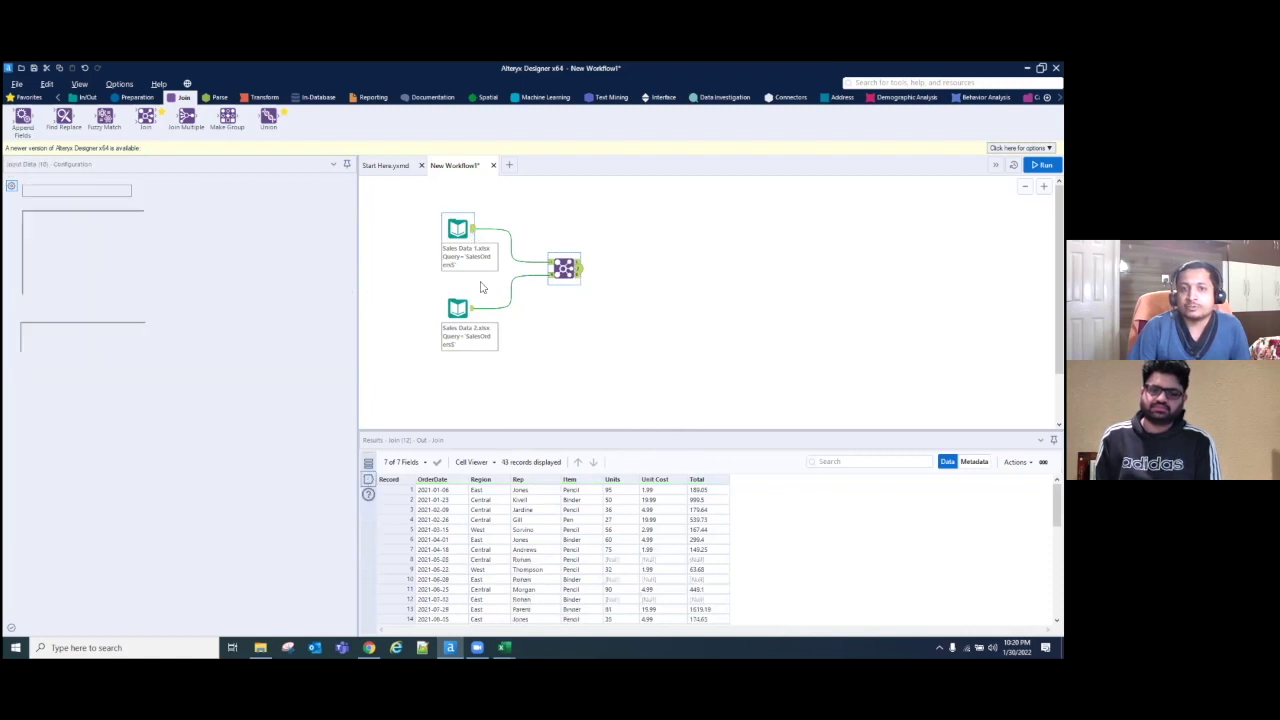
pyautogui.click(472, 314)
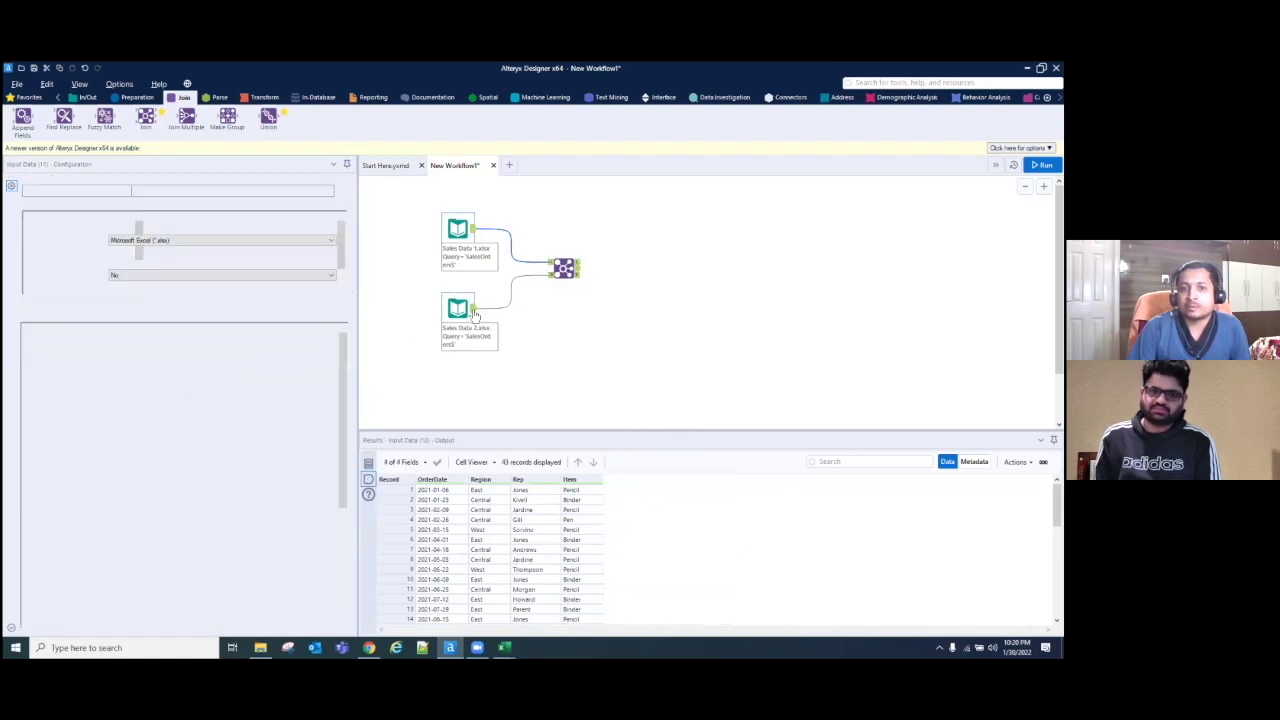
pyautogui.click(574, 272)
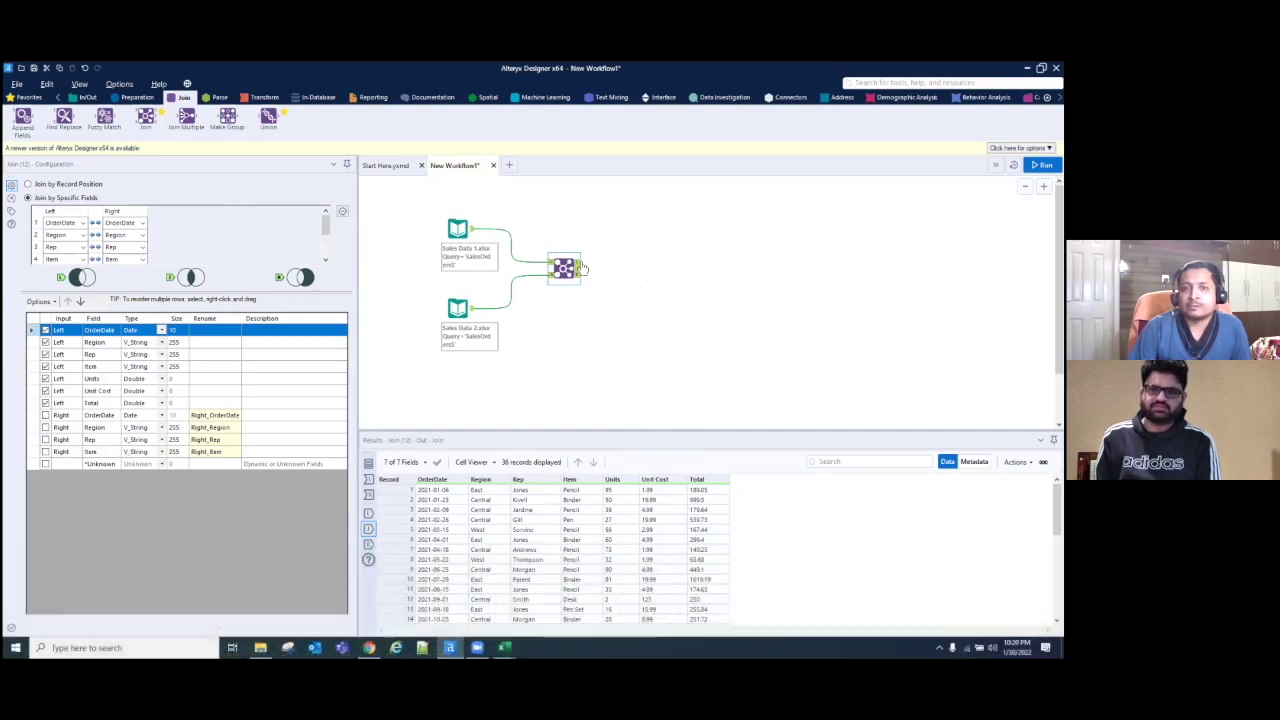
# Step: View the Join's L output: 7 unmatched records, three with null Units, Unit Cost and Total
pyautogui.click(580, 264)
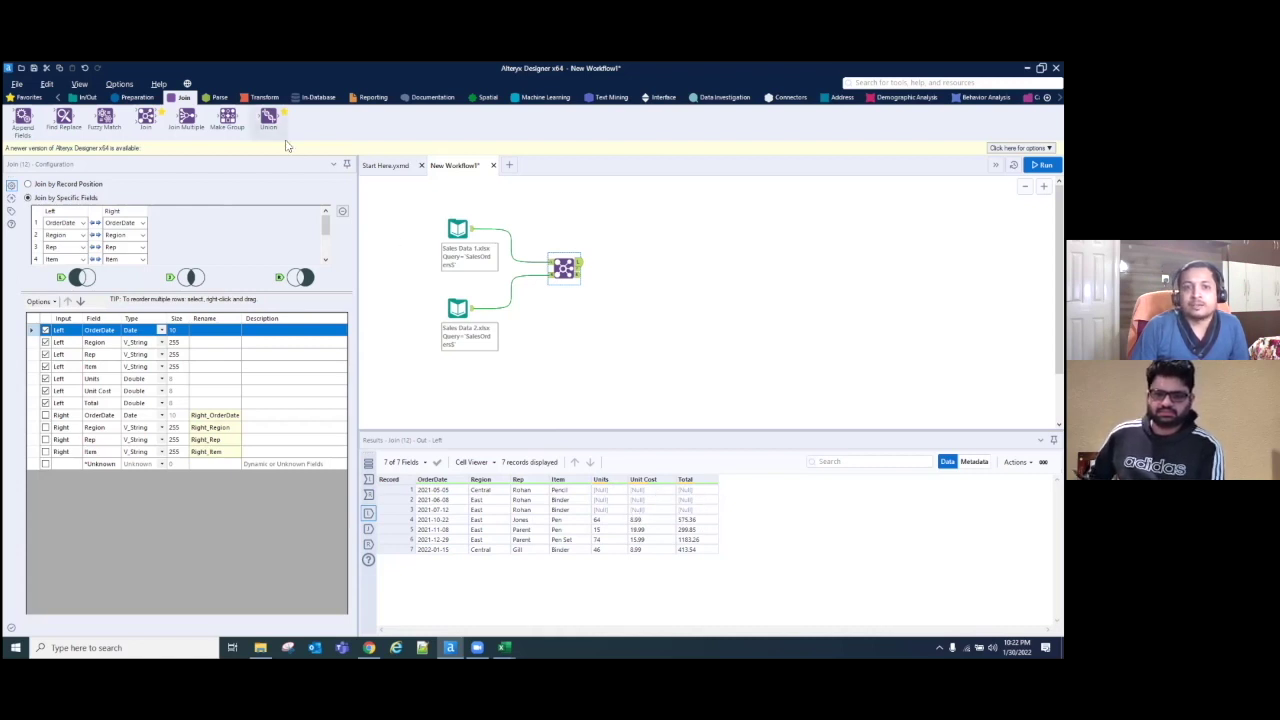
# Step: Add a Formula tool after the Join that outputs to Units, then add a second expression row
pyautogui.click(138, 97)
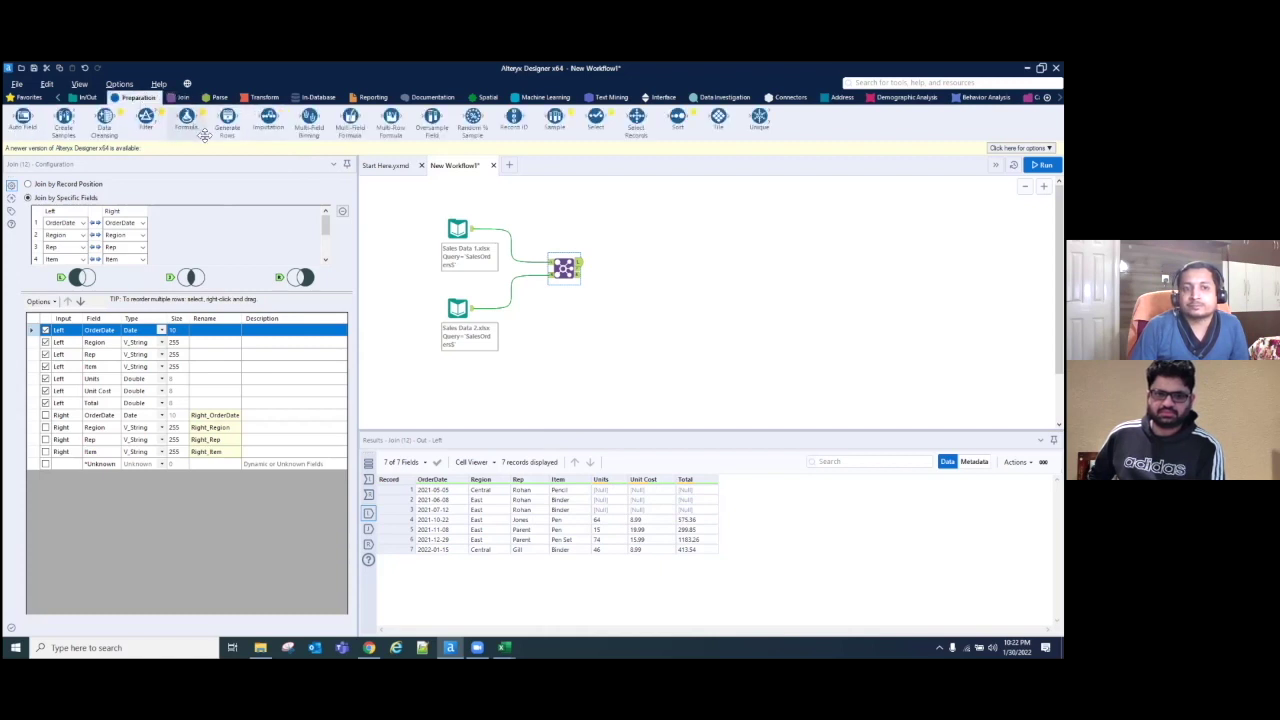
pyautogui.moveTo(188, 122); pyautogui.dragTo(640, 262)
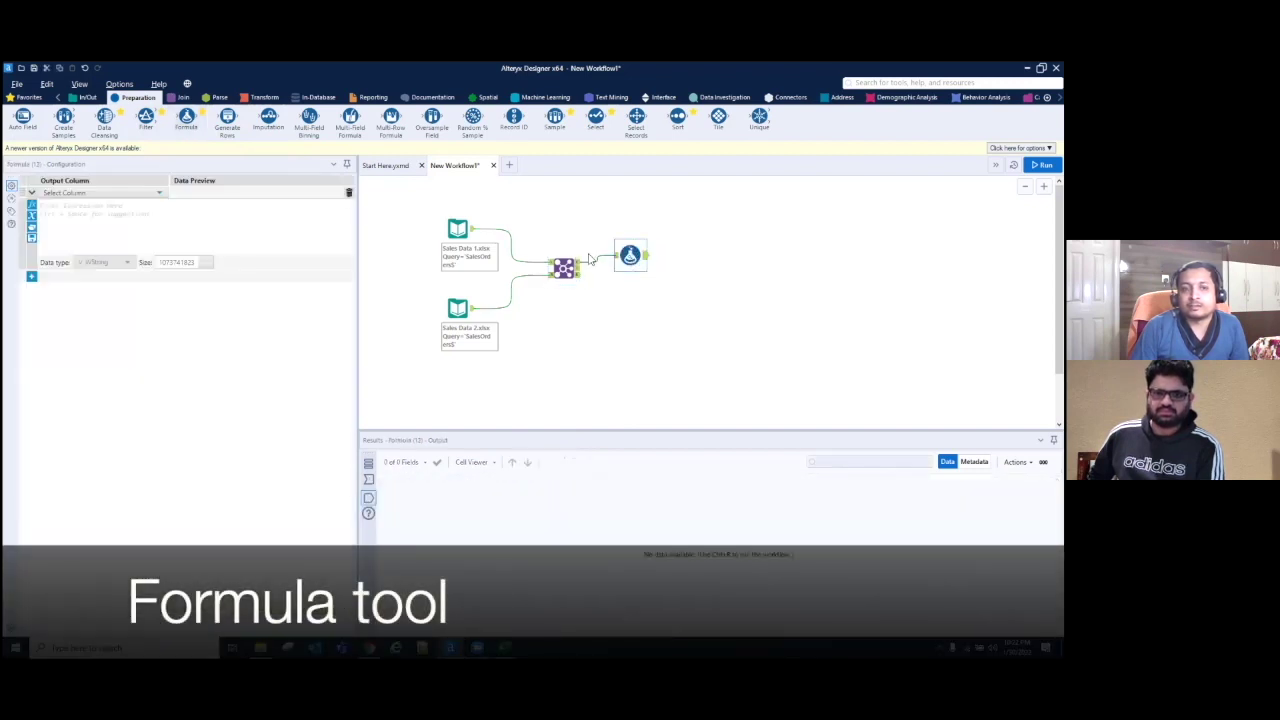
pyautogui.click(156, 195)
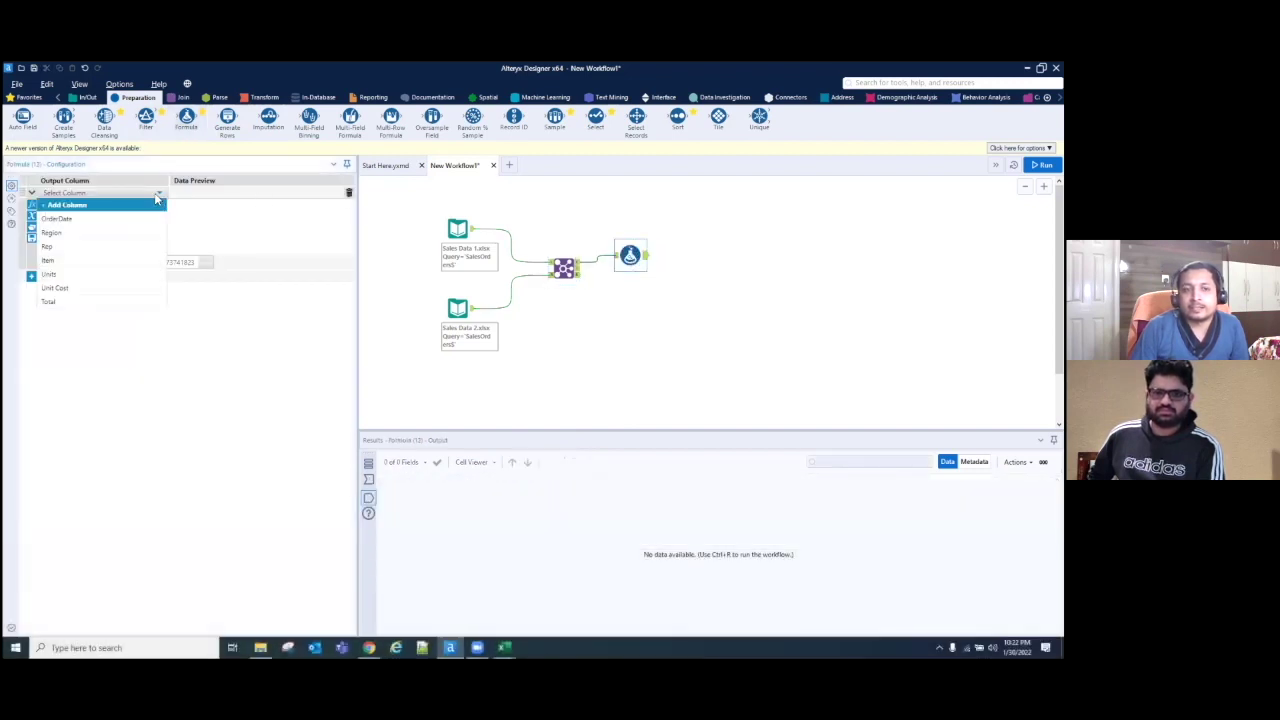
pyautogui.click(97, 275)
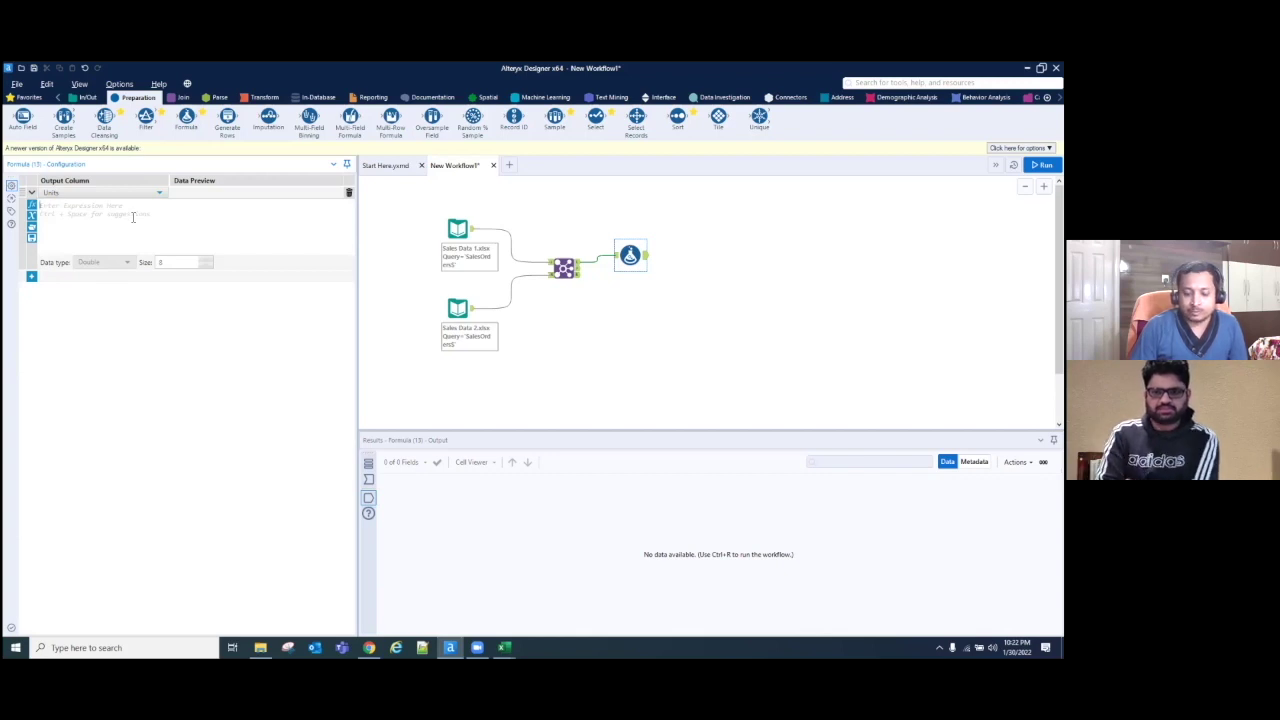
pyautogui.click(132, 217)
pyautogui.write('a')
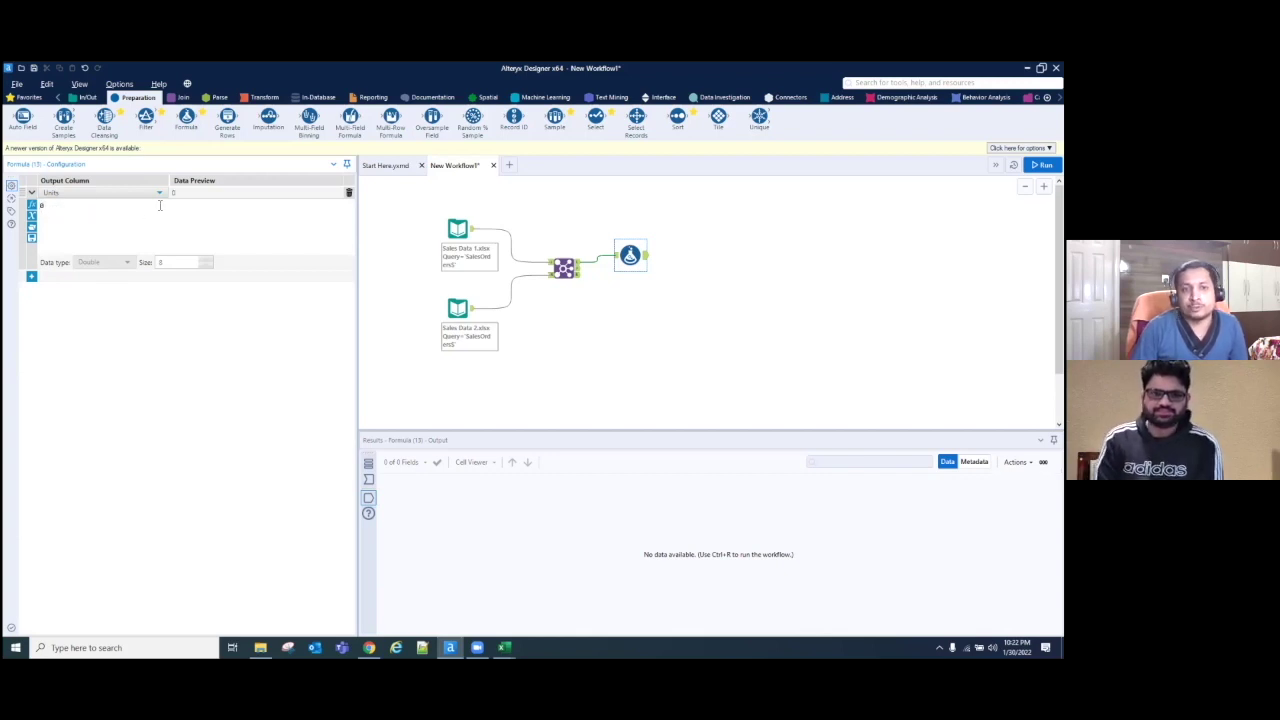
pyautogui.click(32, 278)
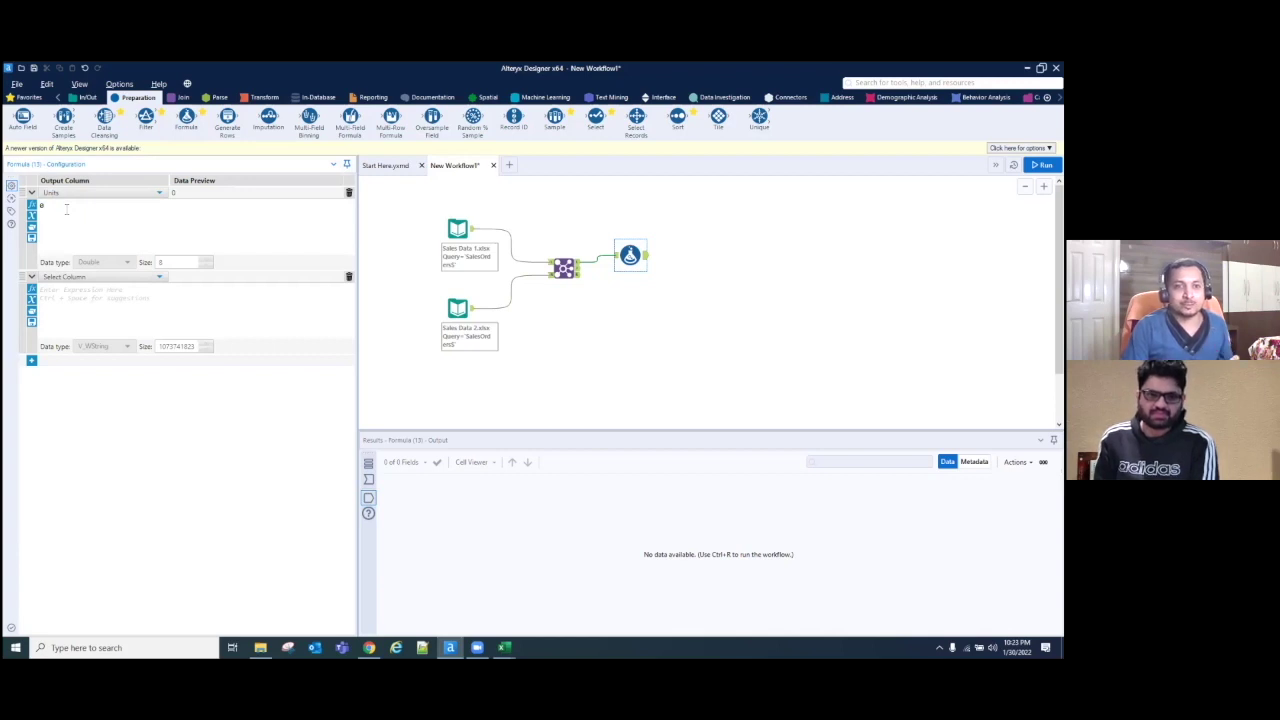
# Step: Replace the Units expression with an IsNull([Units]) check using autocomplete
pyautogui.press('BackSpace')
pyautogui.write('Len')
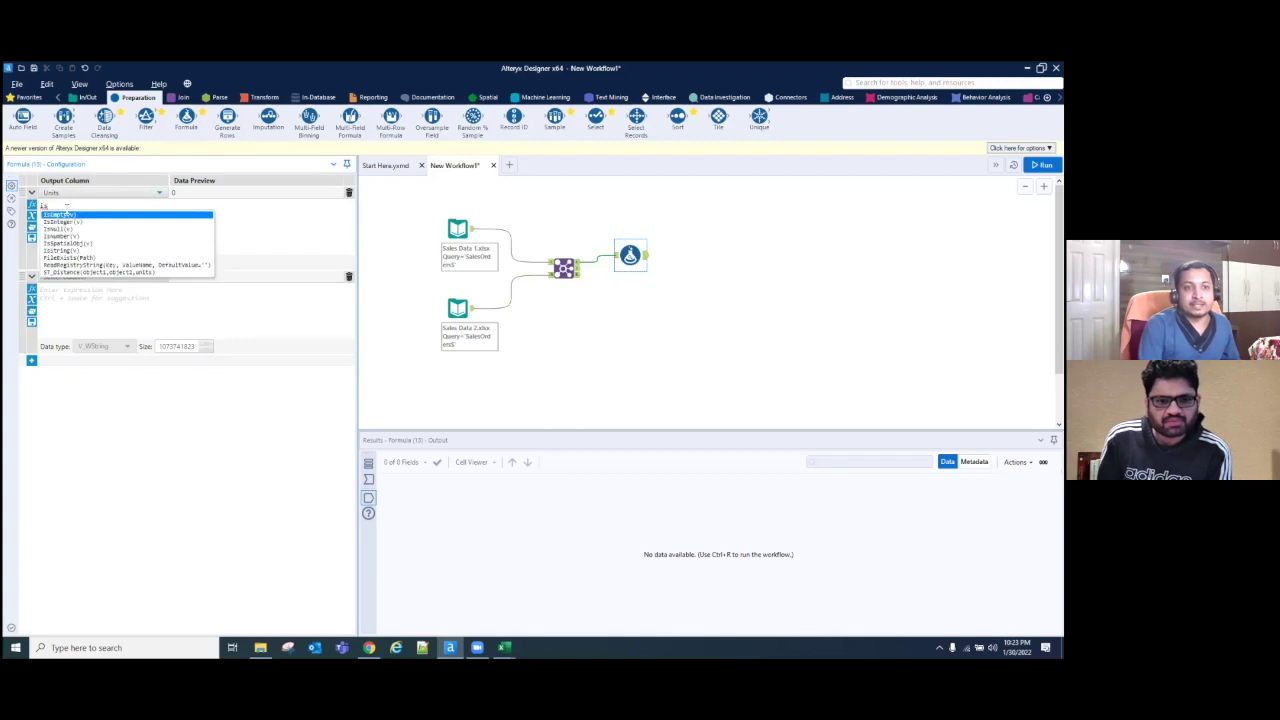
pyautogui.click(62, 214)
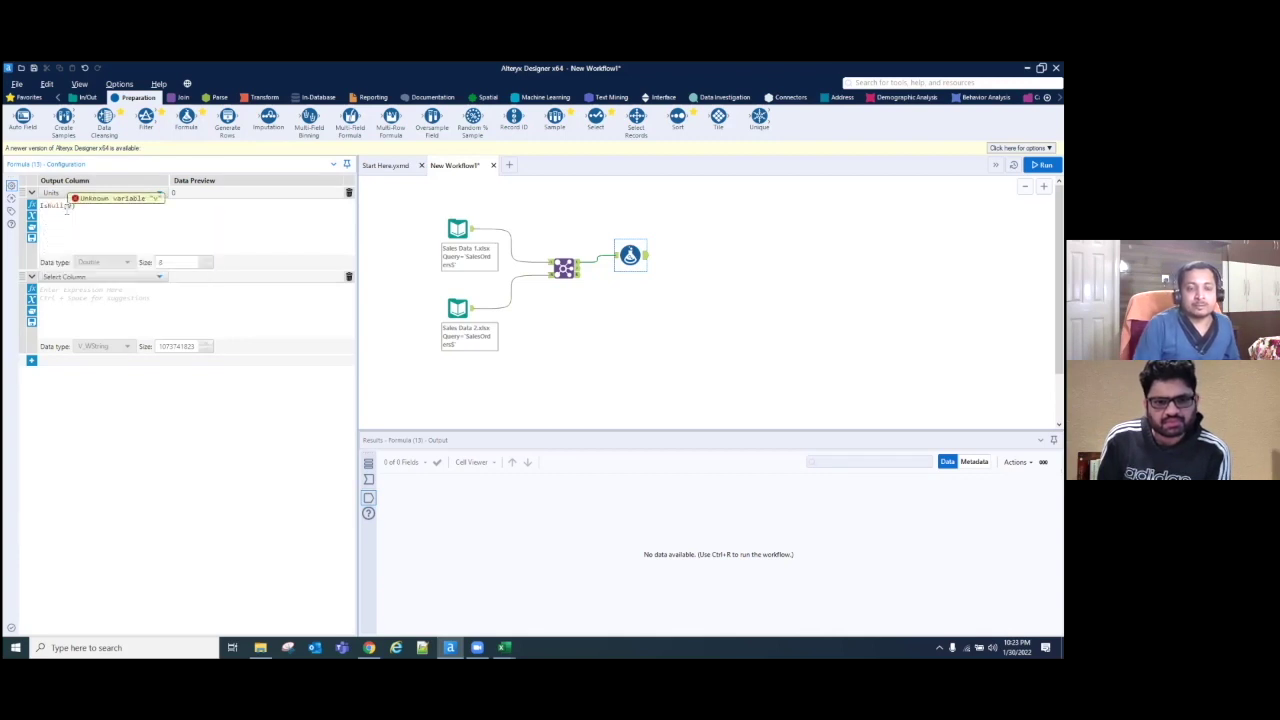
pyautogui.hotkey('ctrl', 'space')
pyautogui.press('BackSpace')
pyautogui.press('BackSpace')
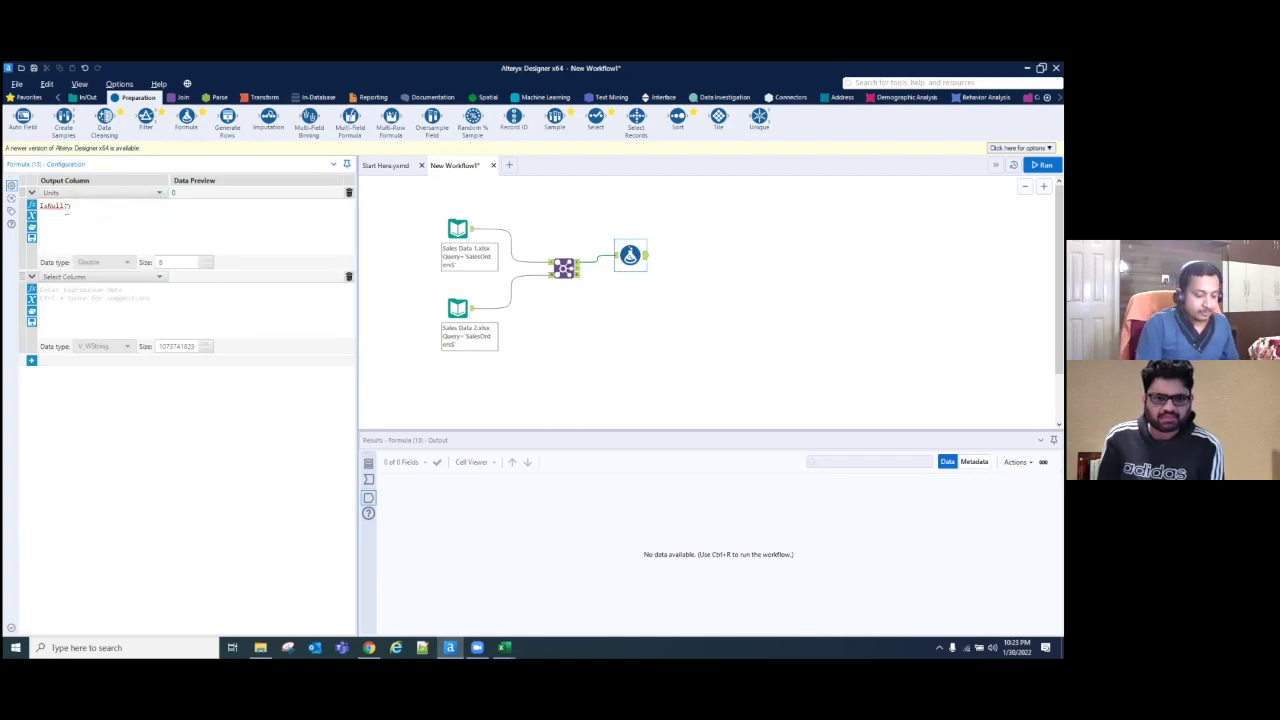
pyautogui.write('[i')
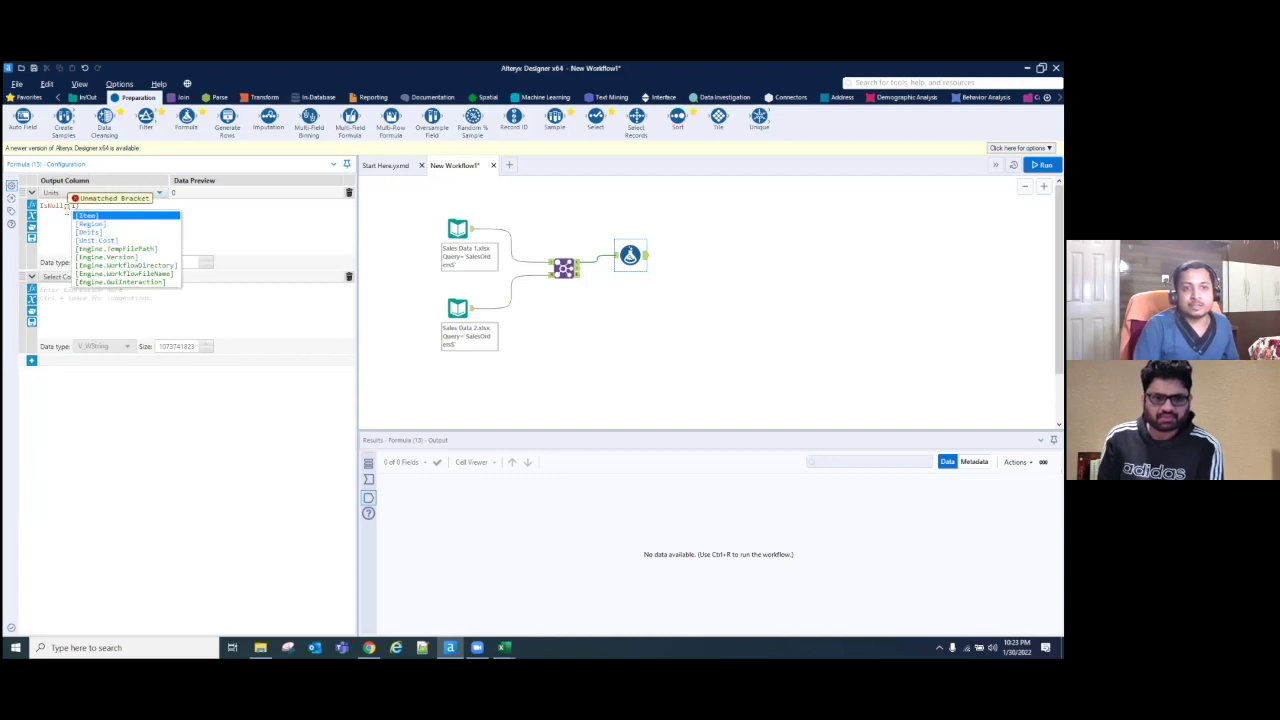
pyautogui.press('Down')
pyautogui.press('Down')
pyautogui.press('Return')
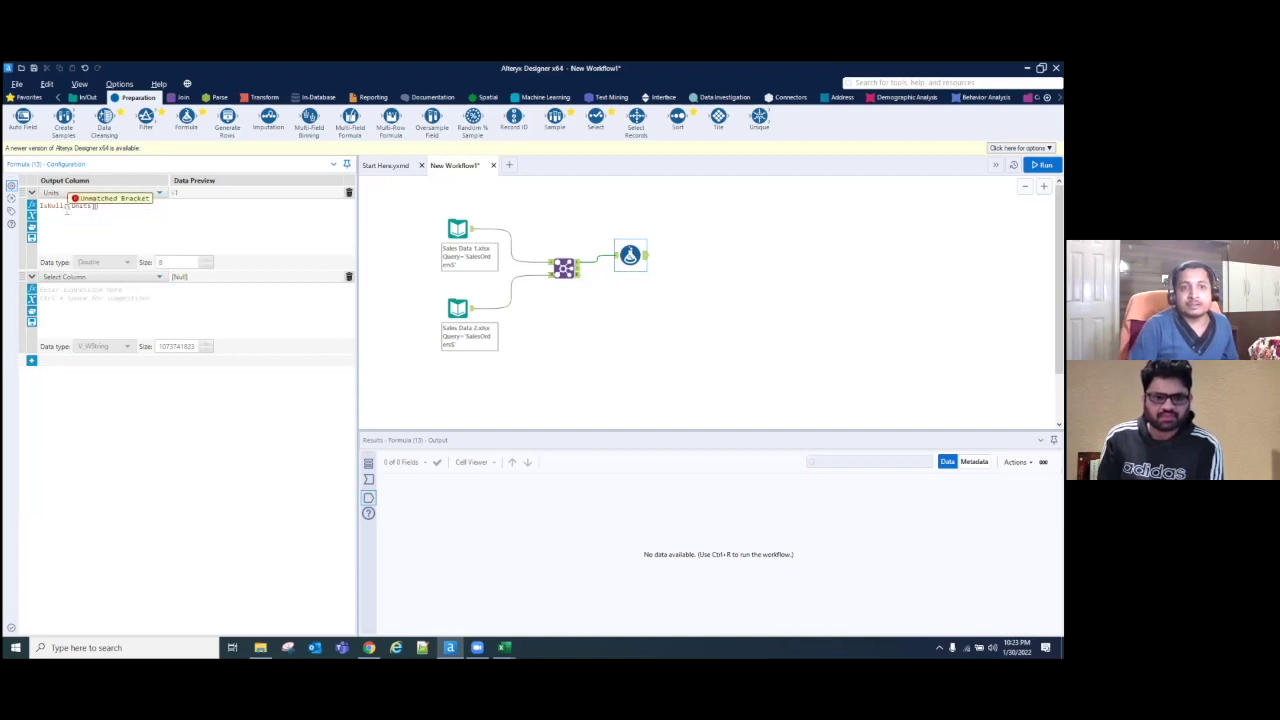
pyautogui.write(')')
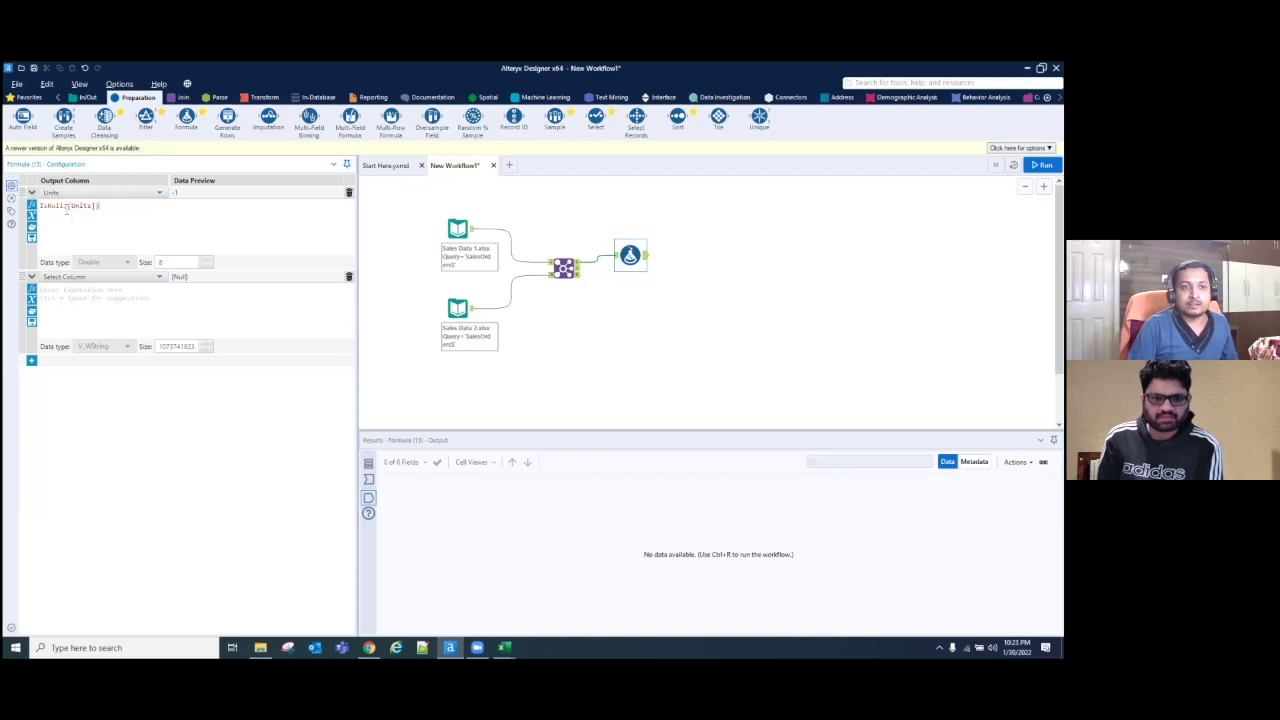
pyautogui.write(' th')
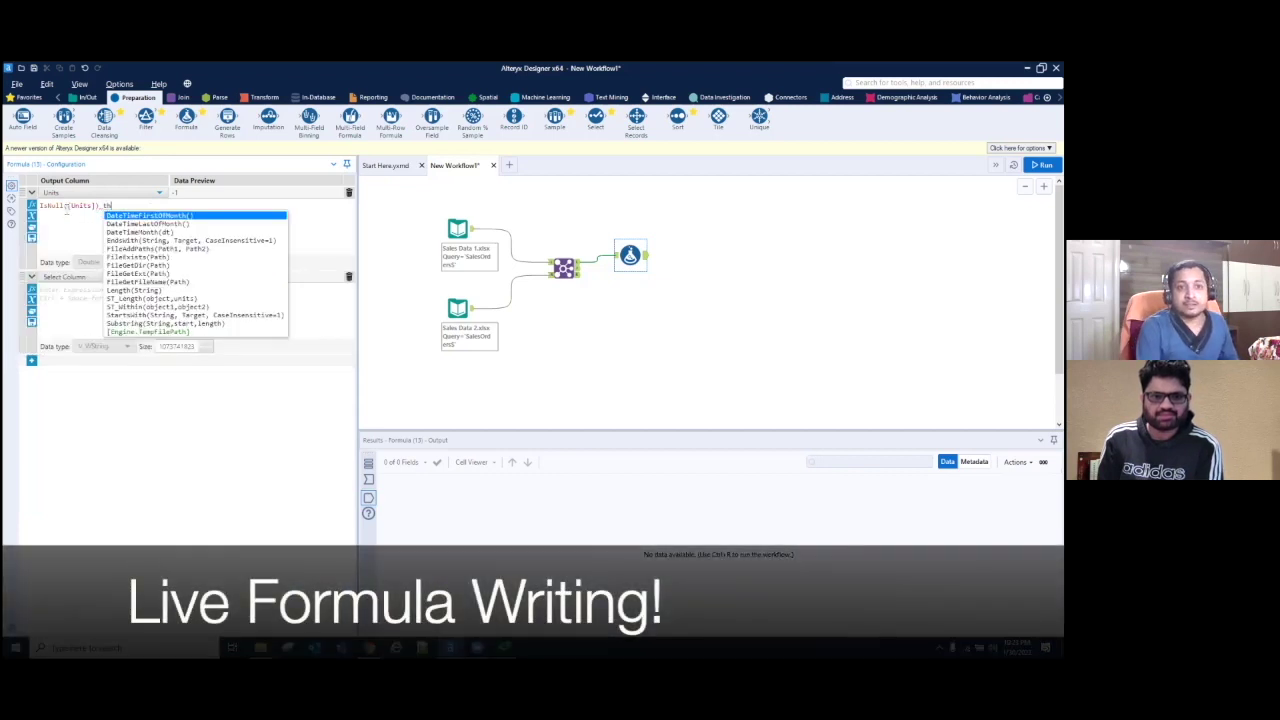
pyautogui.write('e')
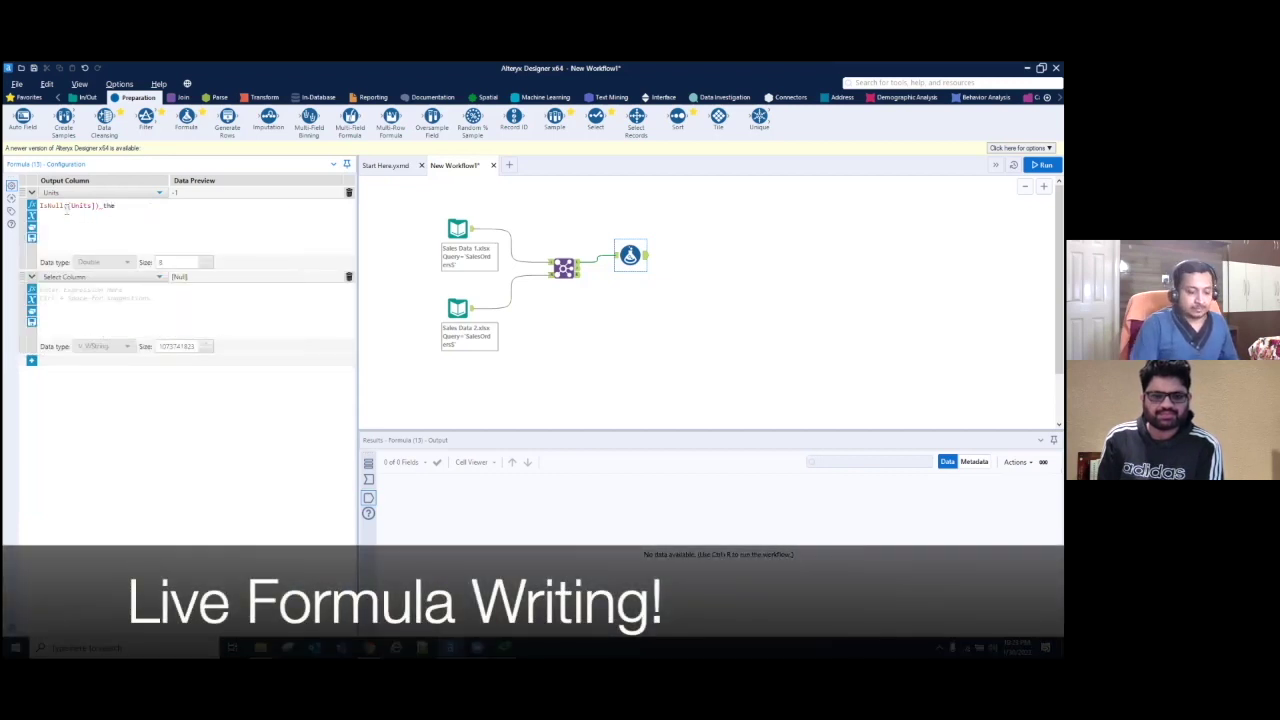
# Step: Complete it as if IsNull([Units]) then 0 else [Units] endif and select the expression
pyautogui.press('Home')
pyautogui.write('If')
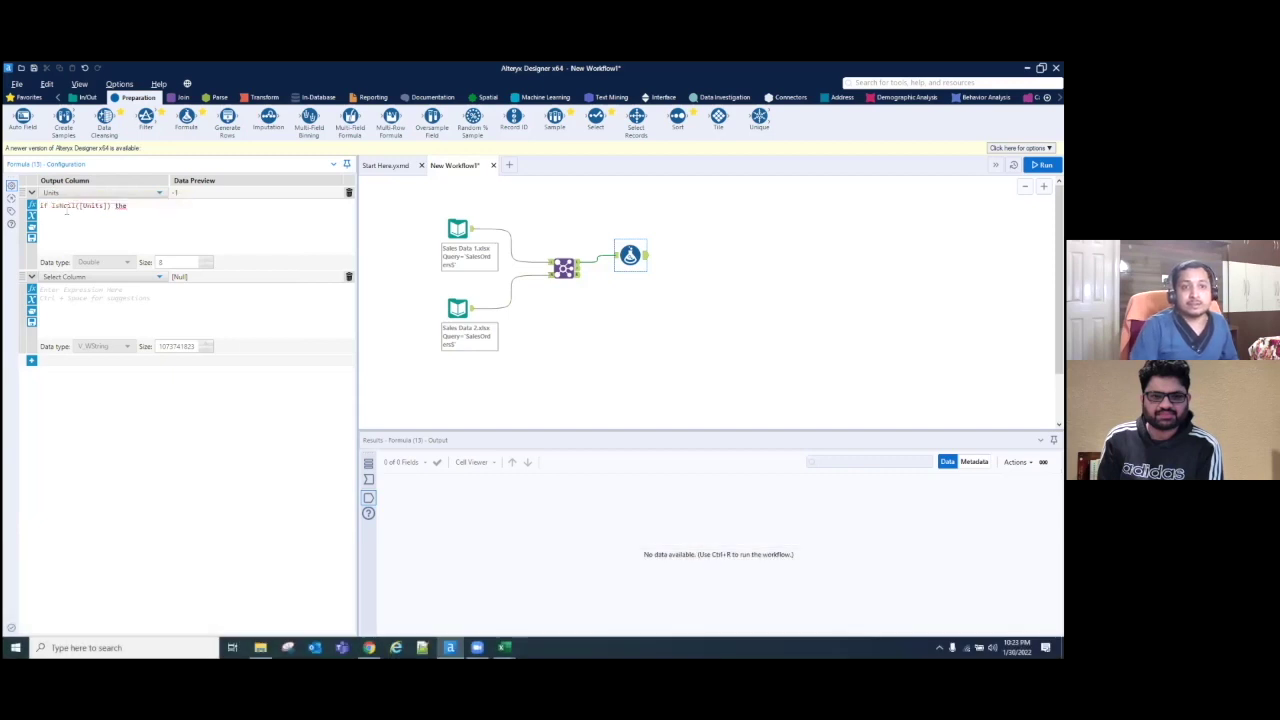
pyautogui.press('End')
pyautogui.write('n 0 else')
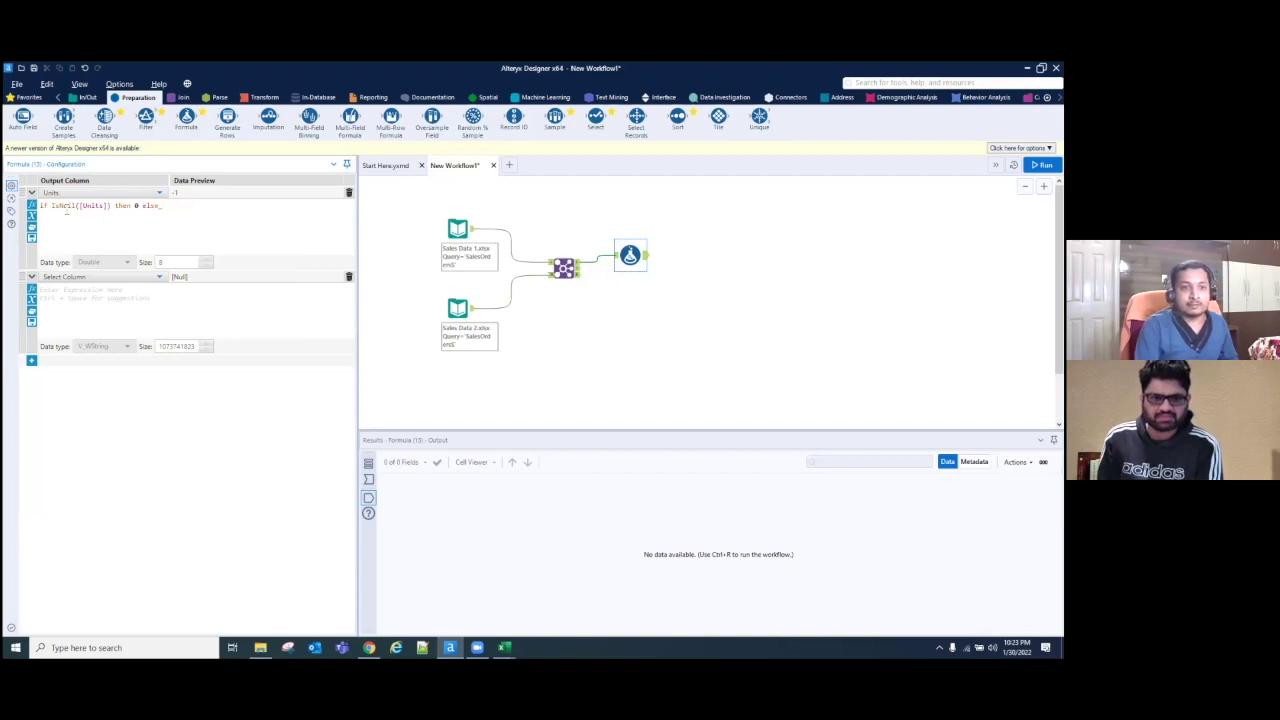
pyautogui.write(' [Un')
pyautogui.press('BackSpace')
pyautogui.press('BackSpace')
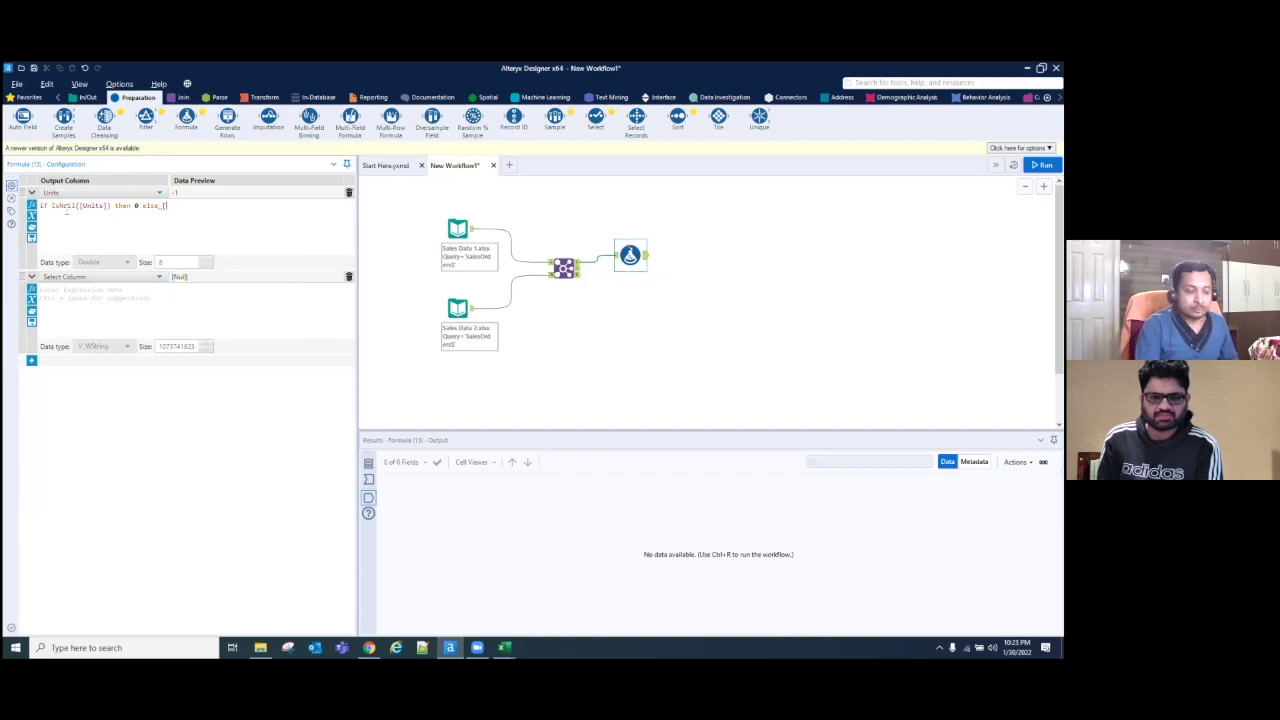
pyautogui.write('uni')
pyautogui.press('Return')
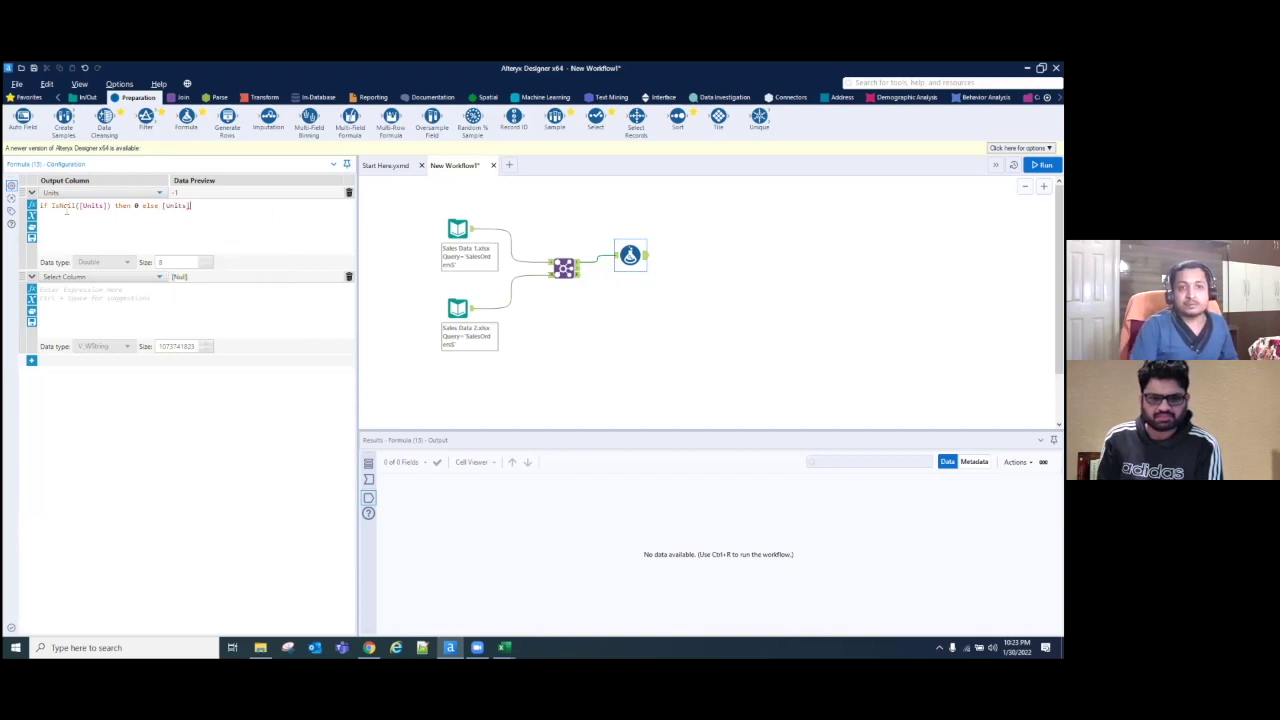
pyautogui.write('endif')
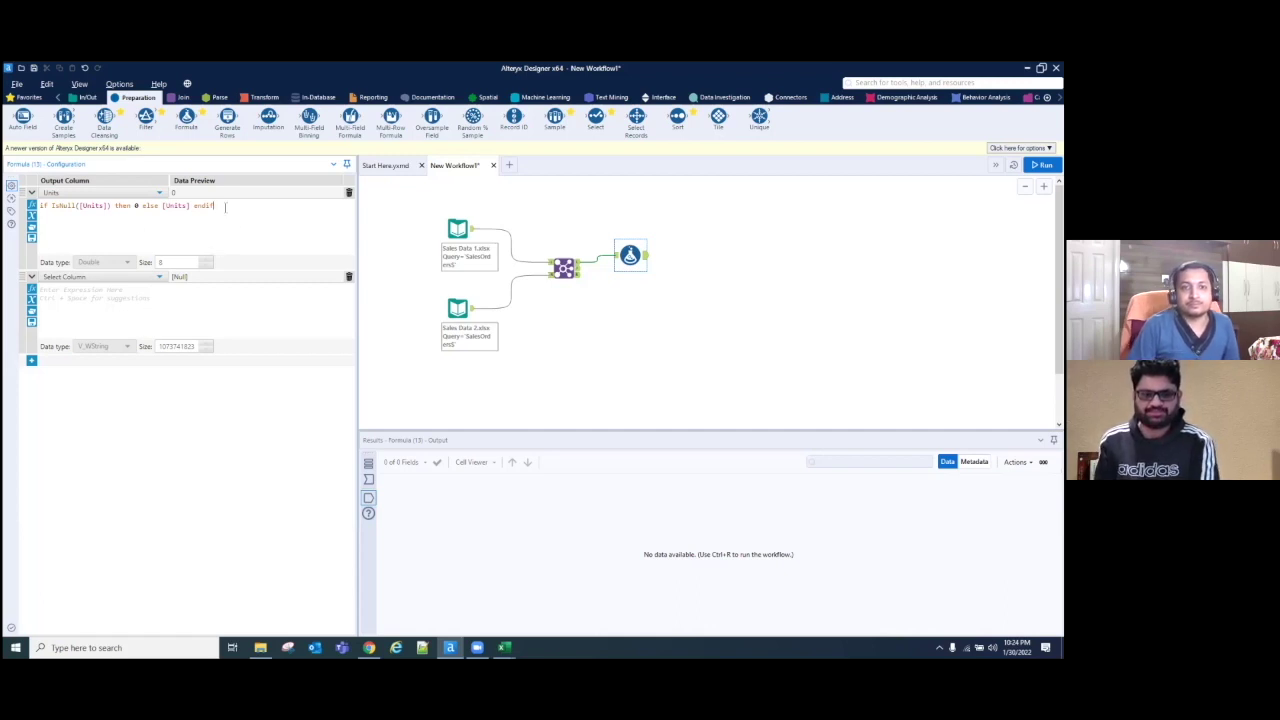
pyautogui.moveTo(214, 206); pyautogui.dragTo(32, 210)
pyautogui.hotkey('ctrl', 'c')
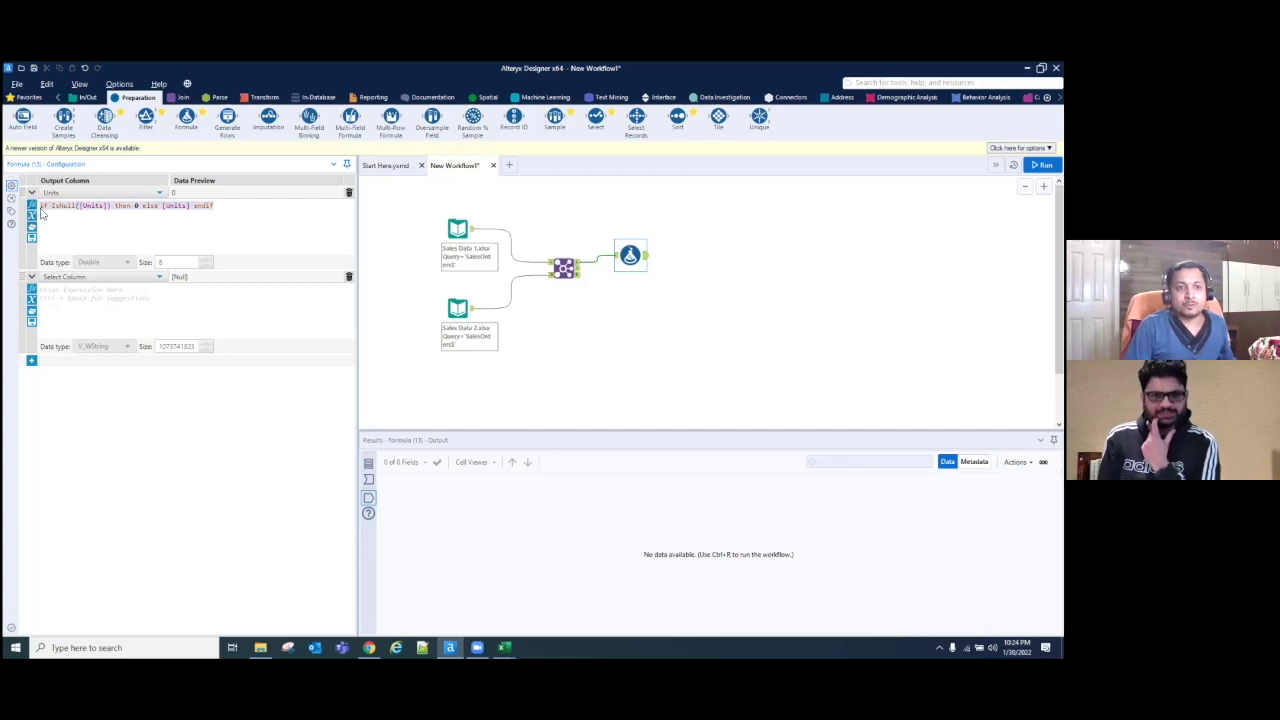
# Step: Set the second row's output column to Unit Cost and paste in the Units formula
pyautogui.click(110, 312)
pyautogui.click(122, 285)
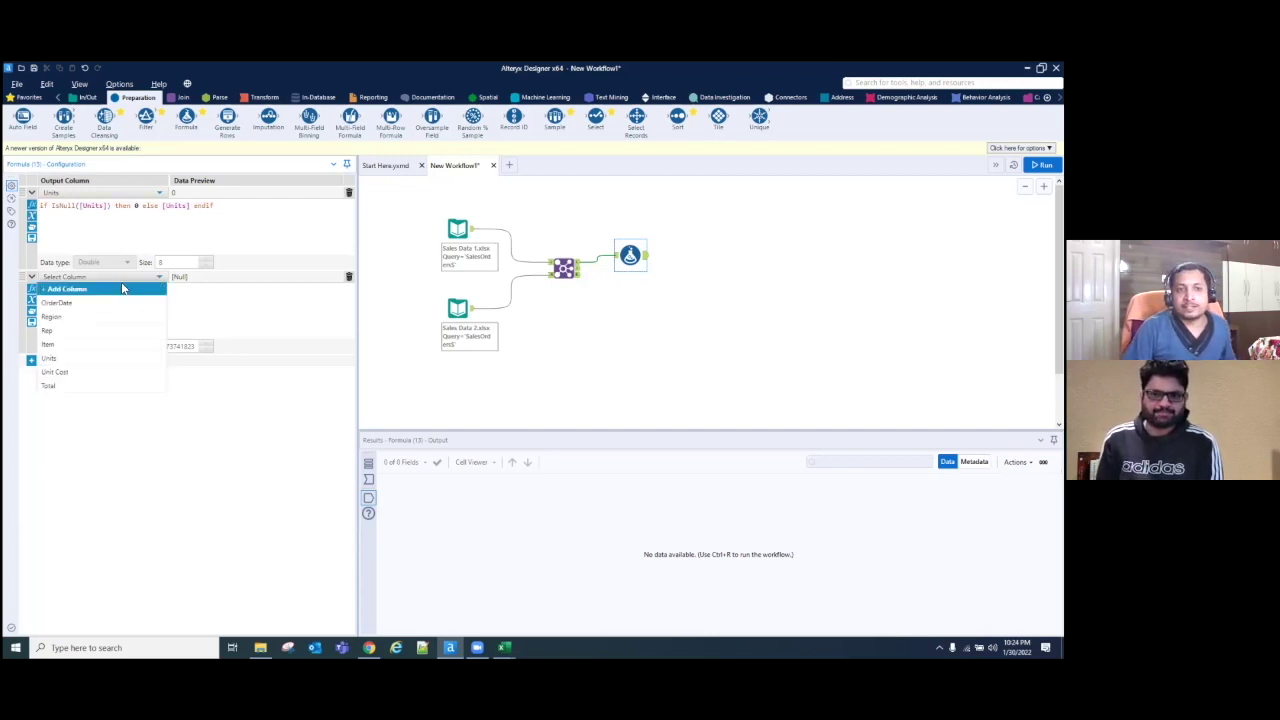
pyautogui.click(87, 372)
pyautogui.hotkey('ctrl', 'v')
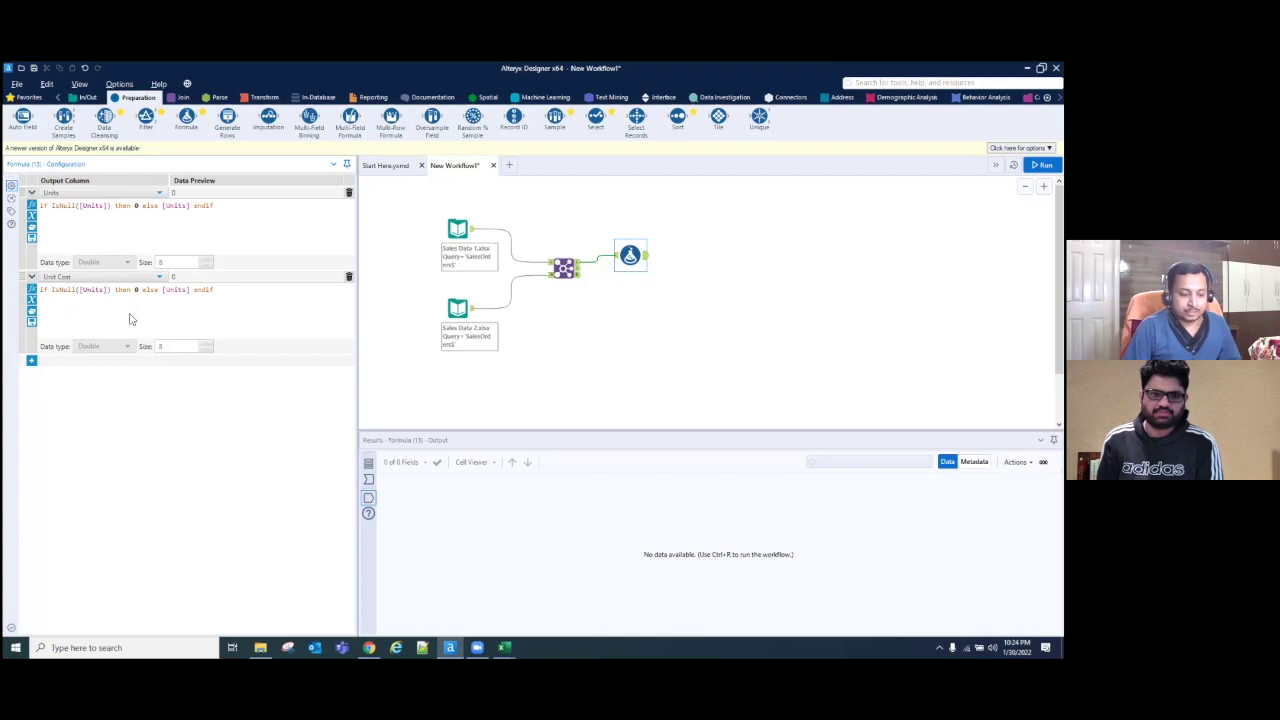
# Step: Replace both [Units] references with [Unit Cost]
pyautogui.press('BackSpace')
pyautogui.press('BackSpace')
pyautogui.press('BackSpace')
pyautogui.press('BackSpace')
pyautogui.press('BackSpace')
pyautogui.press('BackSpace')
pyautogui.press('BackSpace')
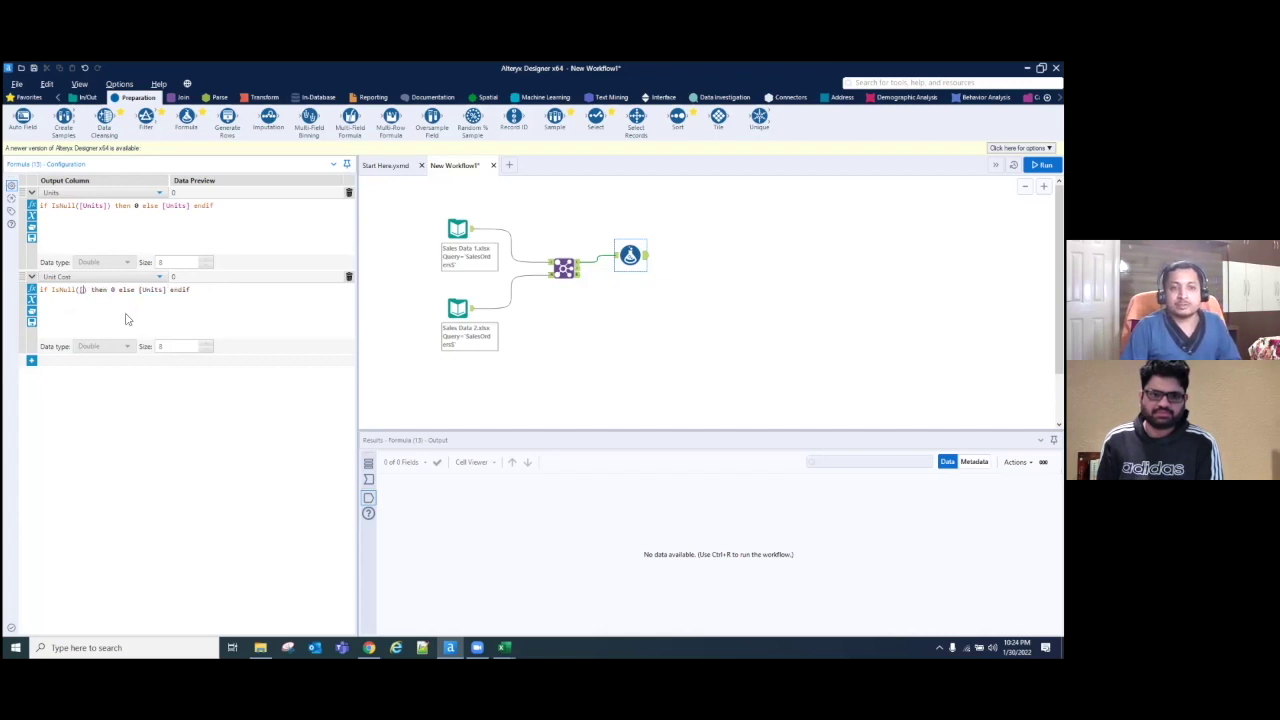
pyautogui.write('[un')
pyautogui.press('Down')
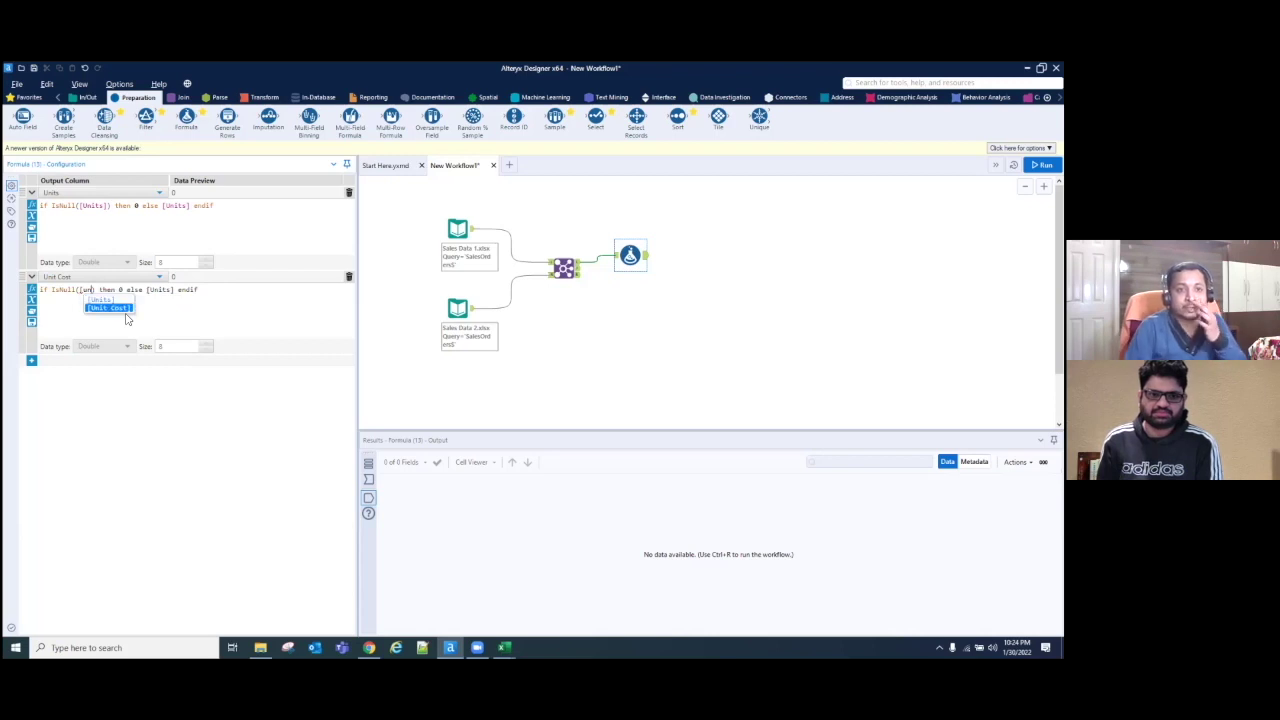
pyautogui.press('Return')
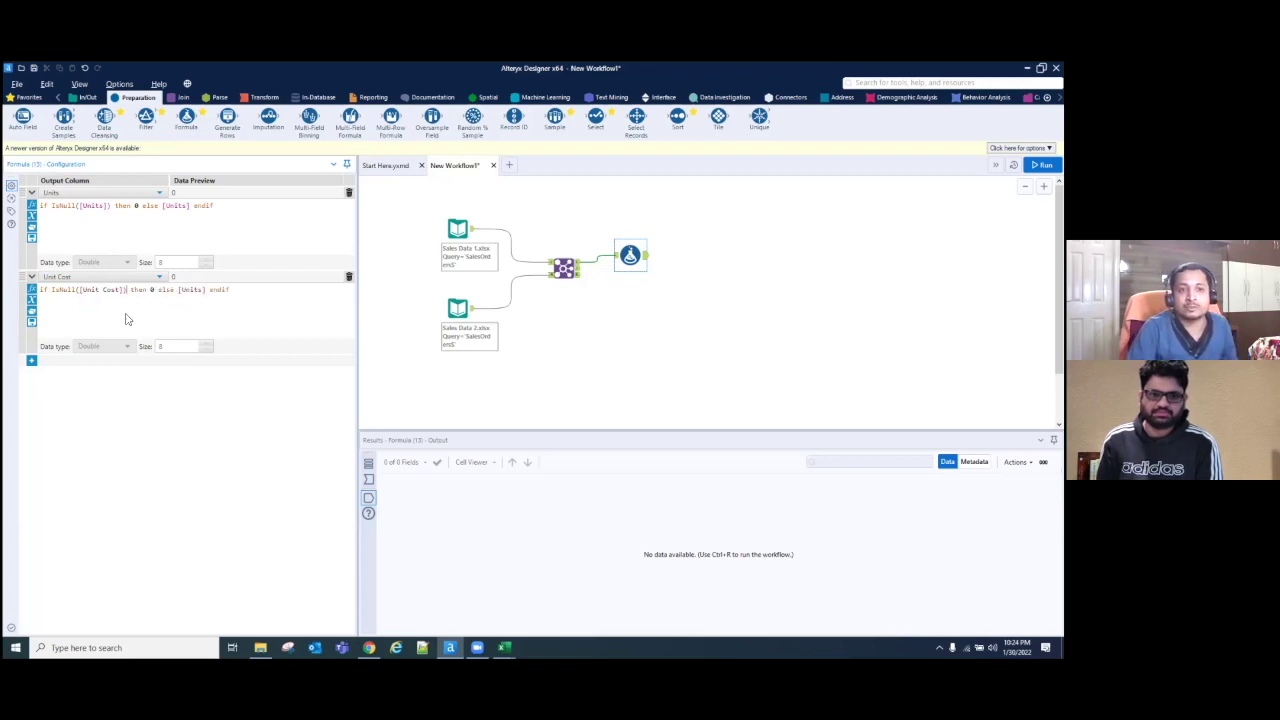
pyautogui.press('Right')
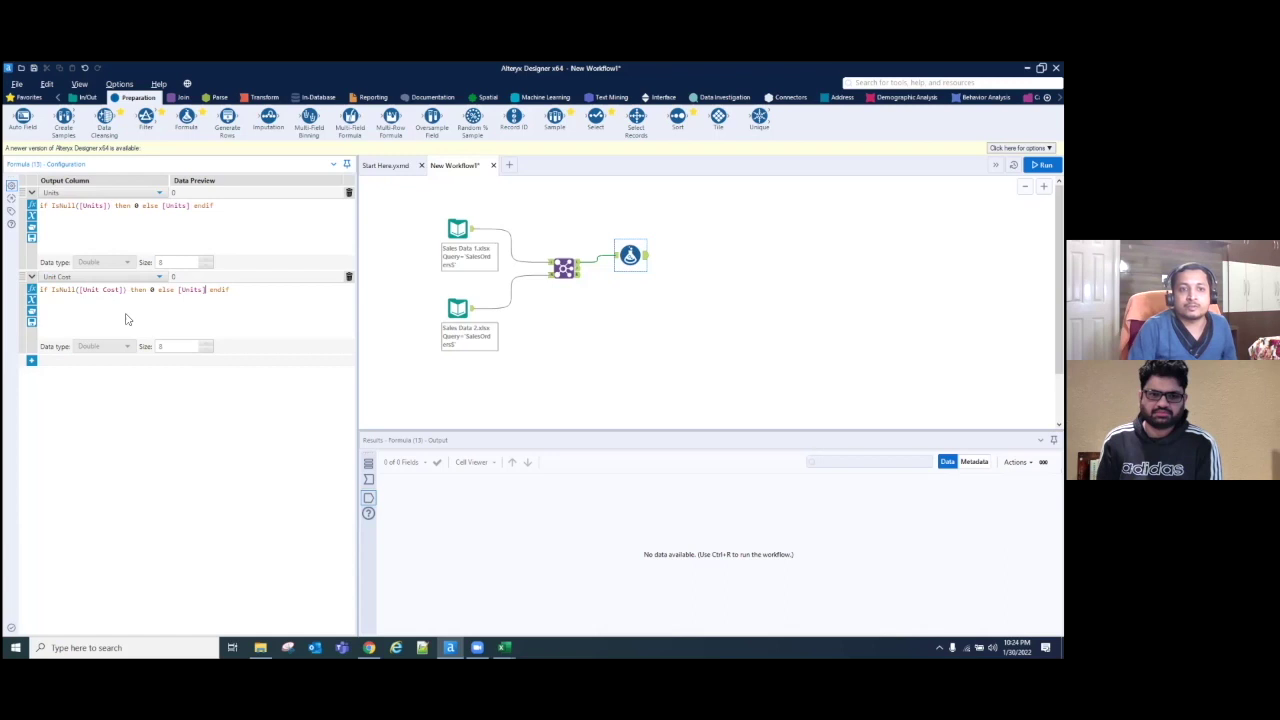
pyautogui.press('BackSpace')
pyautogui.press('BackSpace')
pyautogui.press('BackSpace')
pyautogui.press('BackSpace')
pyautogui.press('BackSpace')
pyautogui.press('BackSpace')
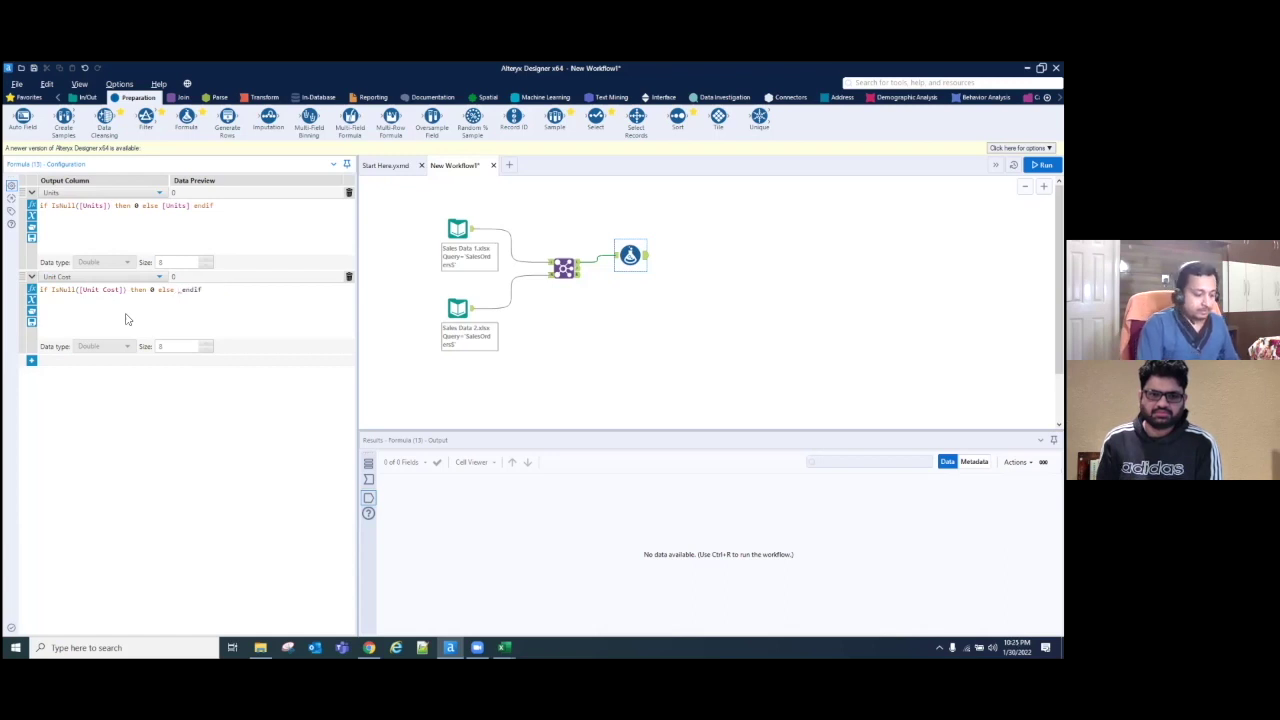
pyautogui.write('[un')
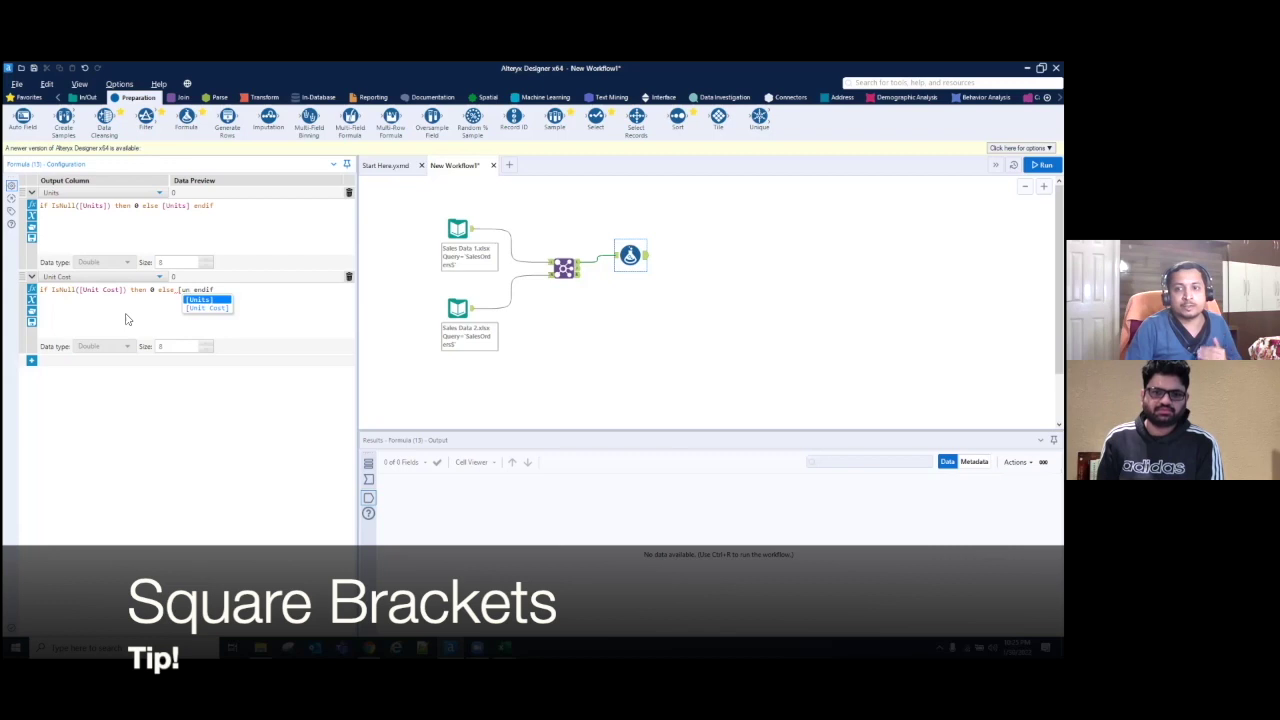
pyautogui.press('Down')
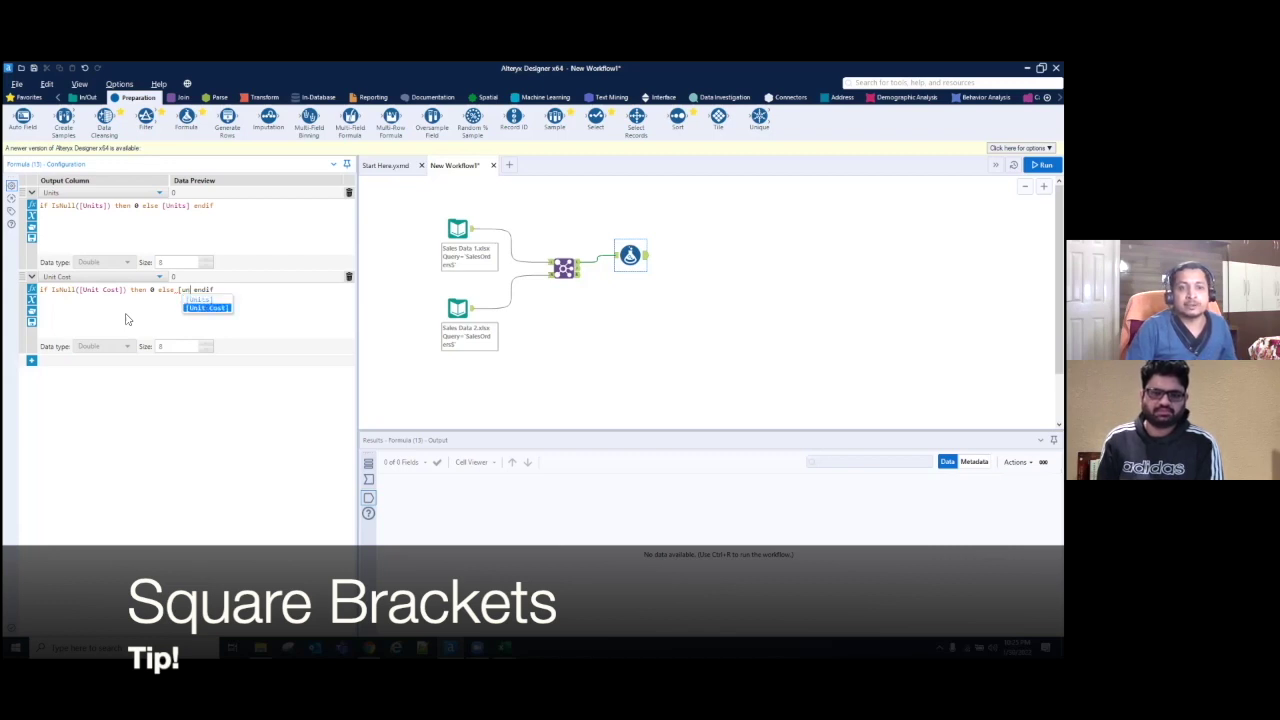
pyautogui.press('Return')
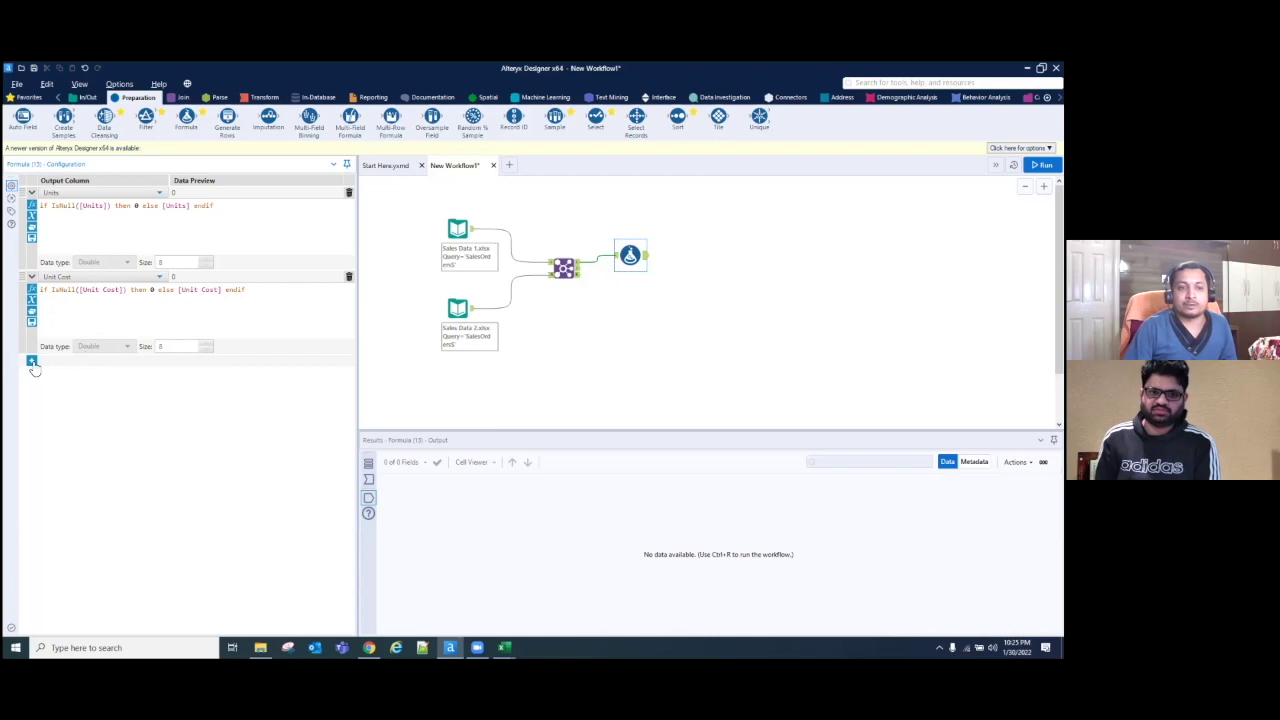
# Step: Add a third row outputting to Total and paste the Unit Cost expression into it
pyautogui.click(31, 361)
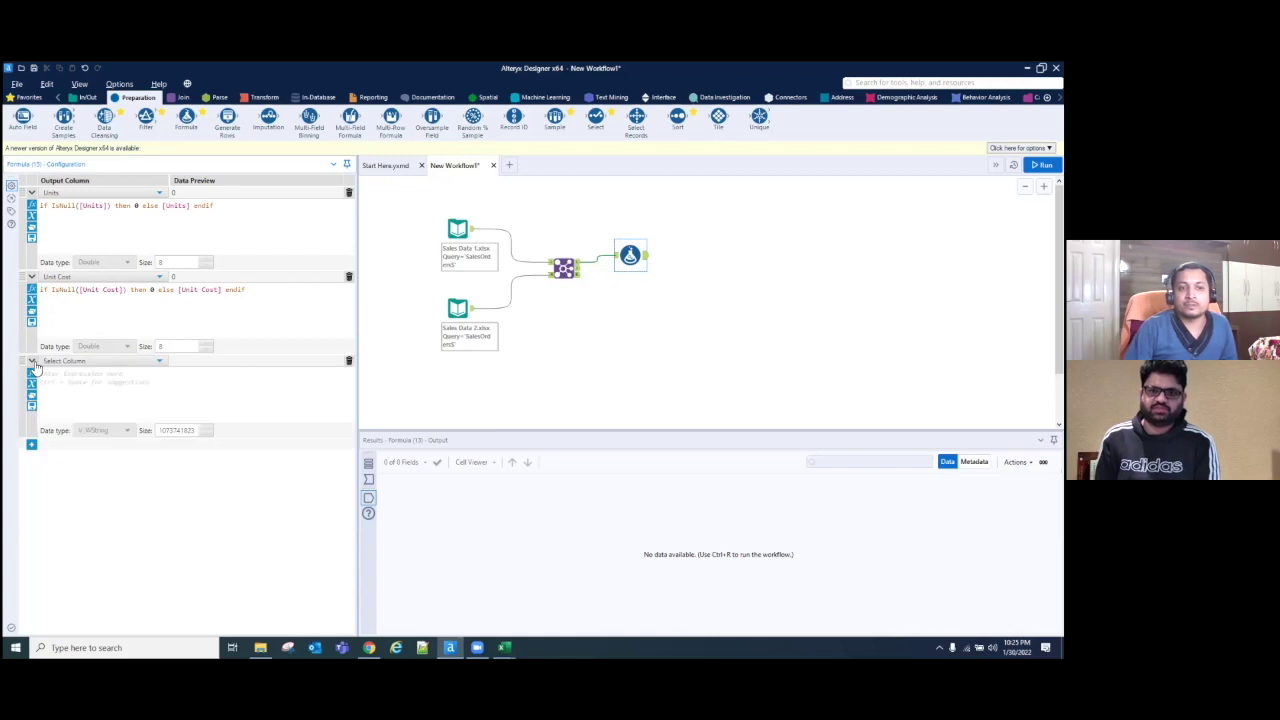
pyautogui.click(118, 366)
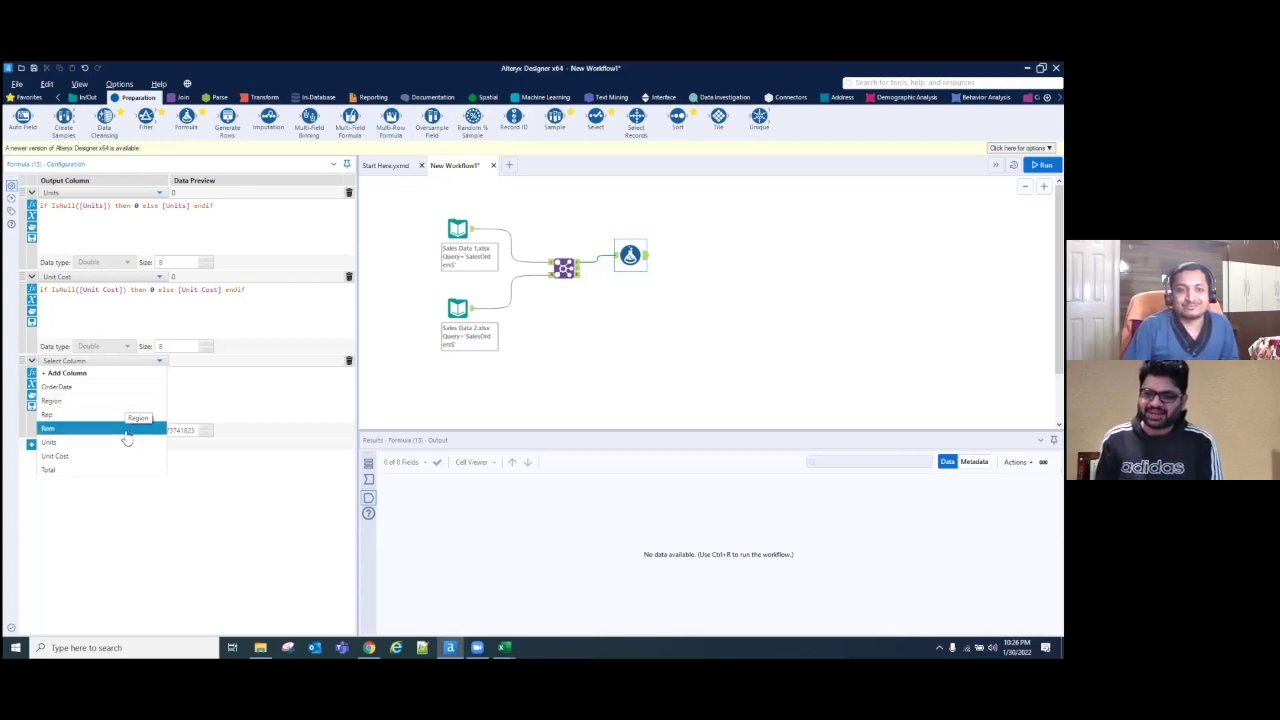
pyautogui.click(101, 470)
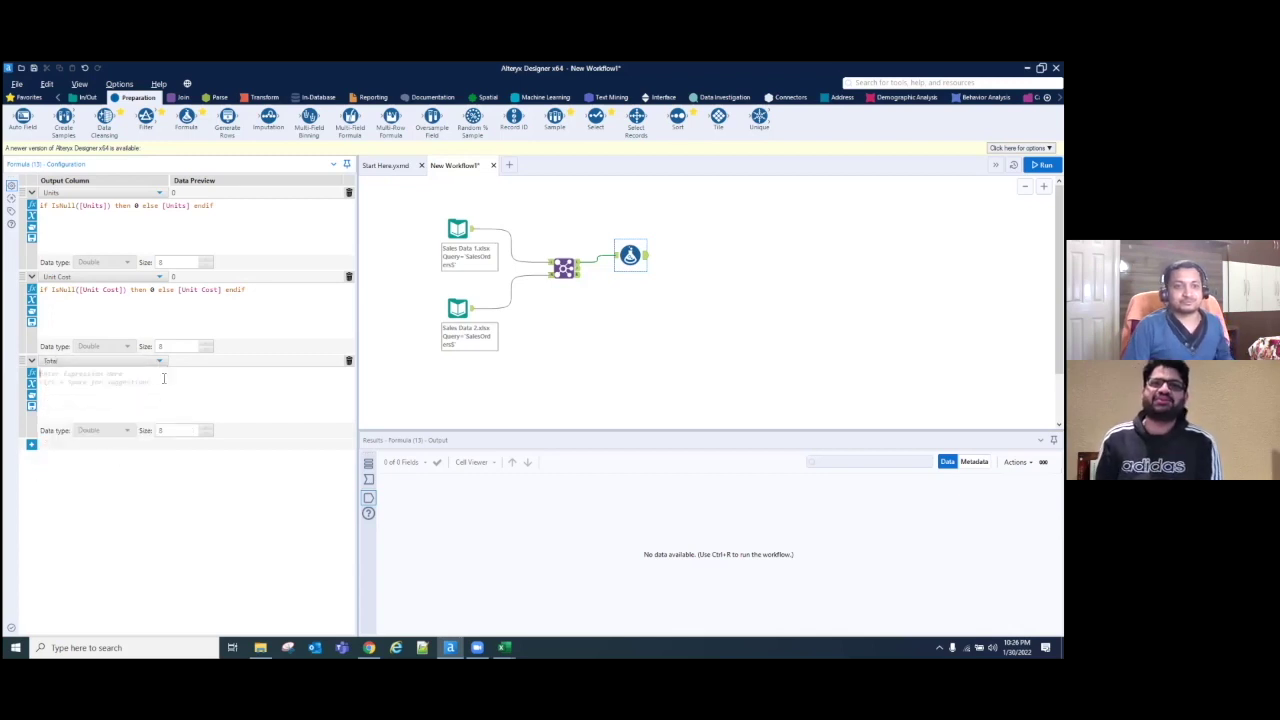
pyautogui.click(263, 289)
pyautogui.tripleClick(264, 289)
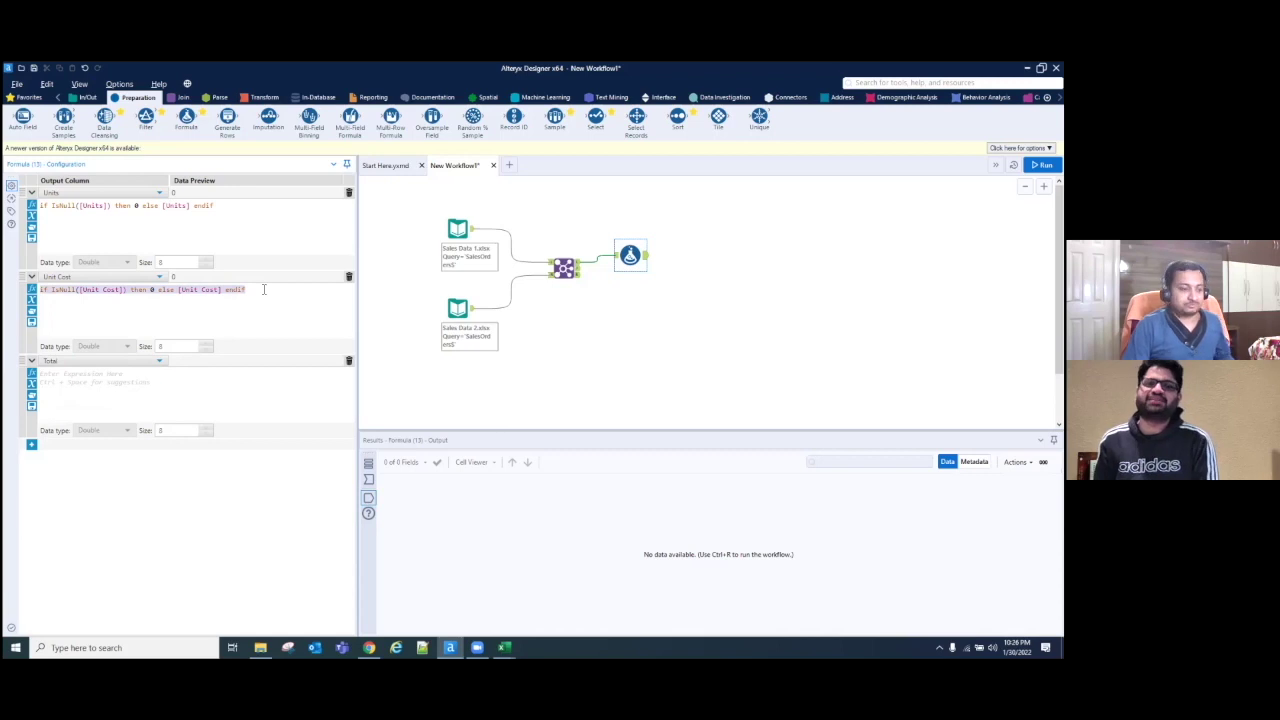
pyautogui.hotkey('ctrl', 'c')
pyautogui.click(149, 396)
pyautogui.hotkey('ctrl', 'v')
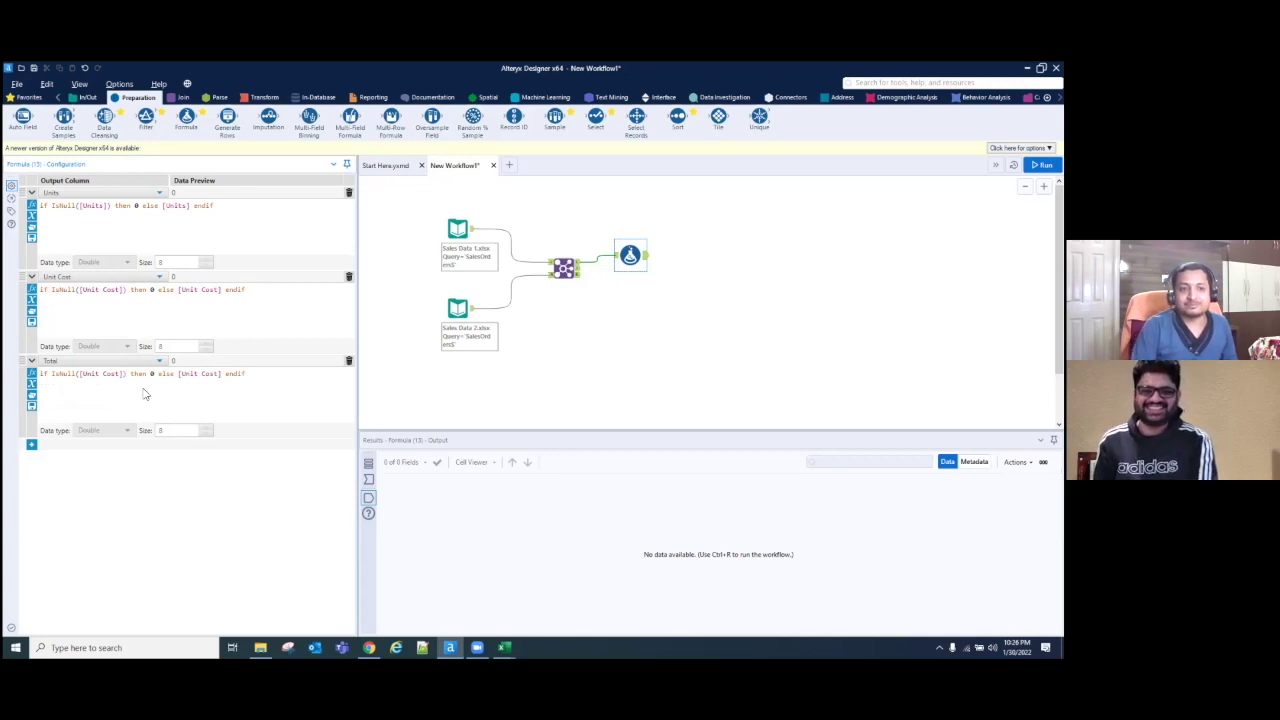
# Step: Change both field references in the Total expression to [Total]
pyautogui.press('BackSpace')
pyautogui.press('BackSpace')
pyautogui.press('BackSpace')
pyautogui.press('BackSpace')
pyautogui.press('BackSpace')
pyautogui.press('BackSpace')
pyautogui.press('BackSpace')
pyautogui.press('BackSpace')
pyautogui.press('BackSpace')
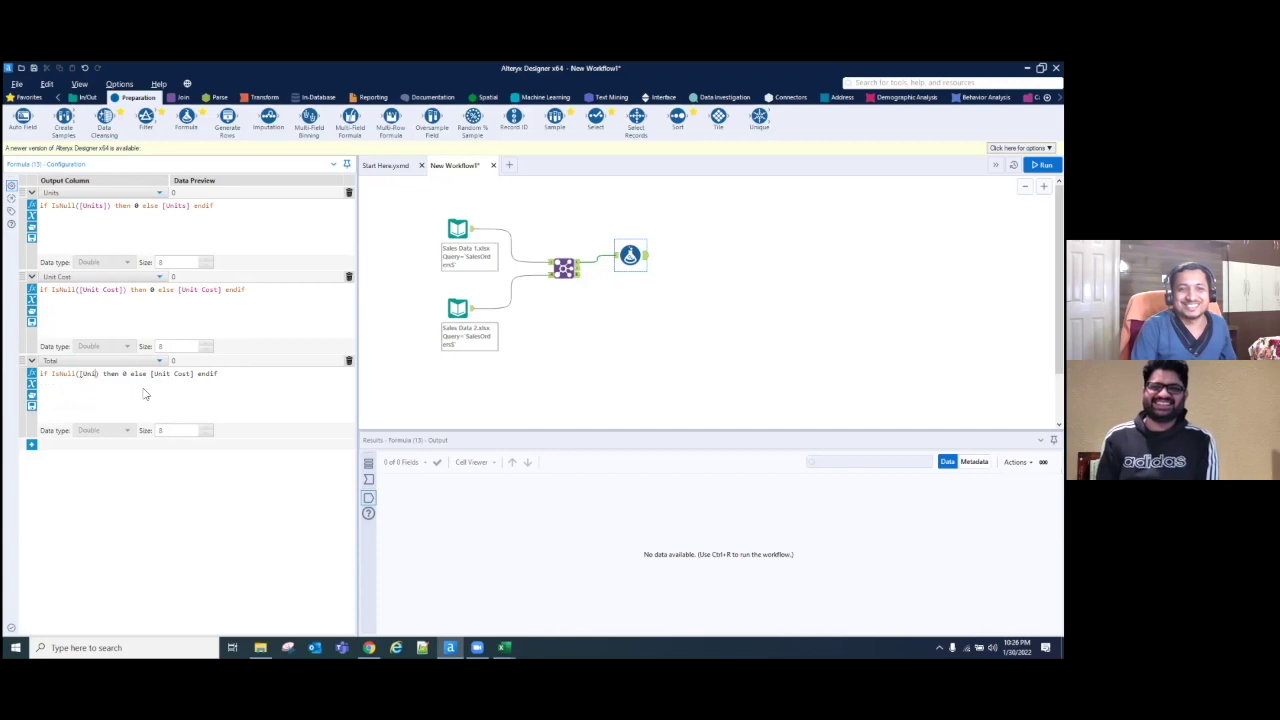
pyautogui.press('BackSpace')
pyautogui.press('BackSpace')
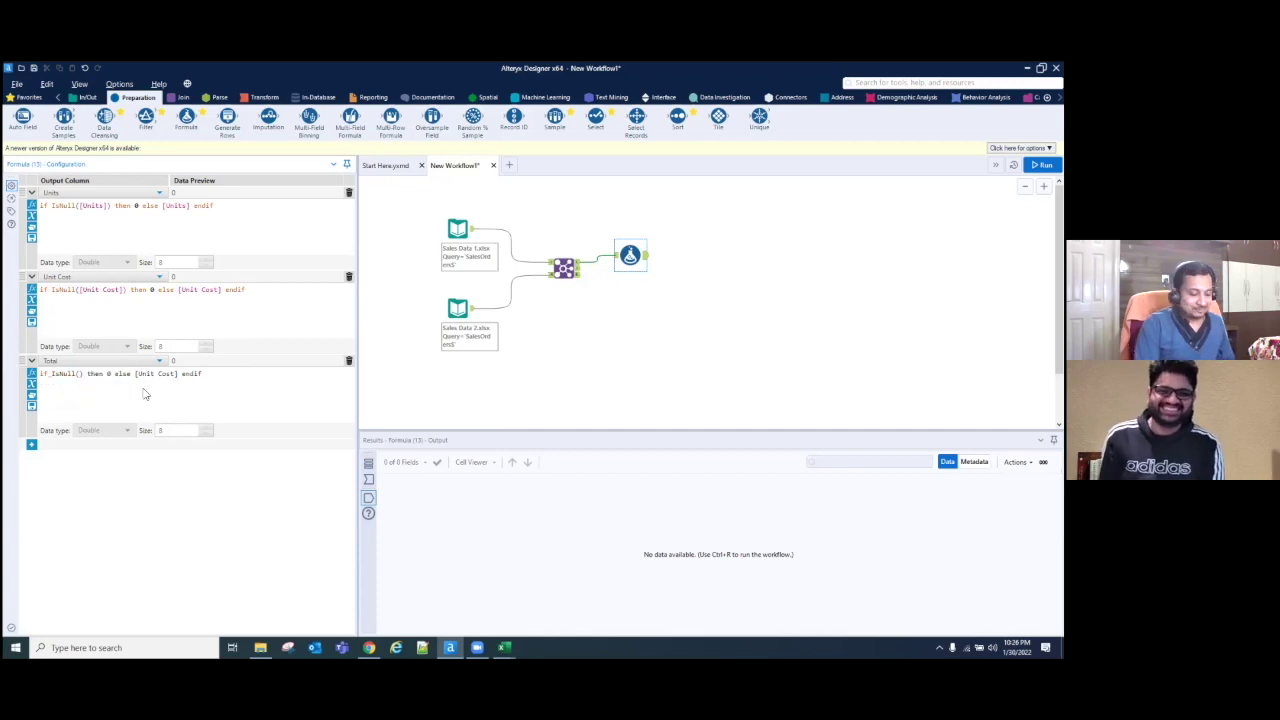
pyautogui.write('[')
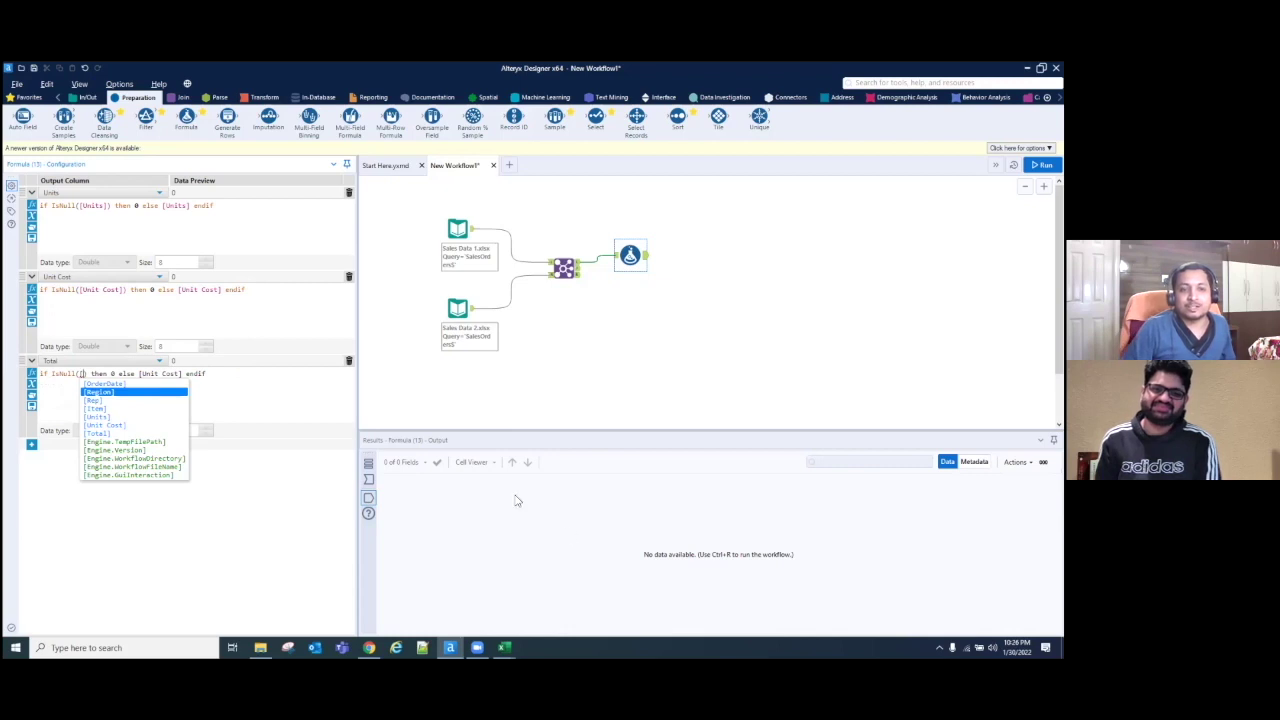
pyautogui.click(148, 434)
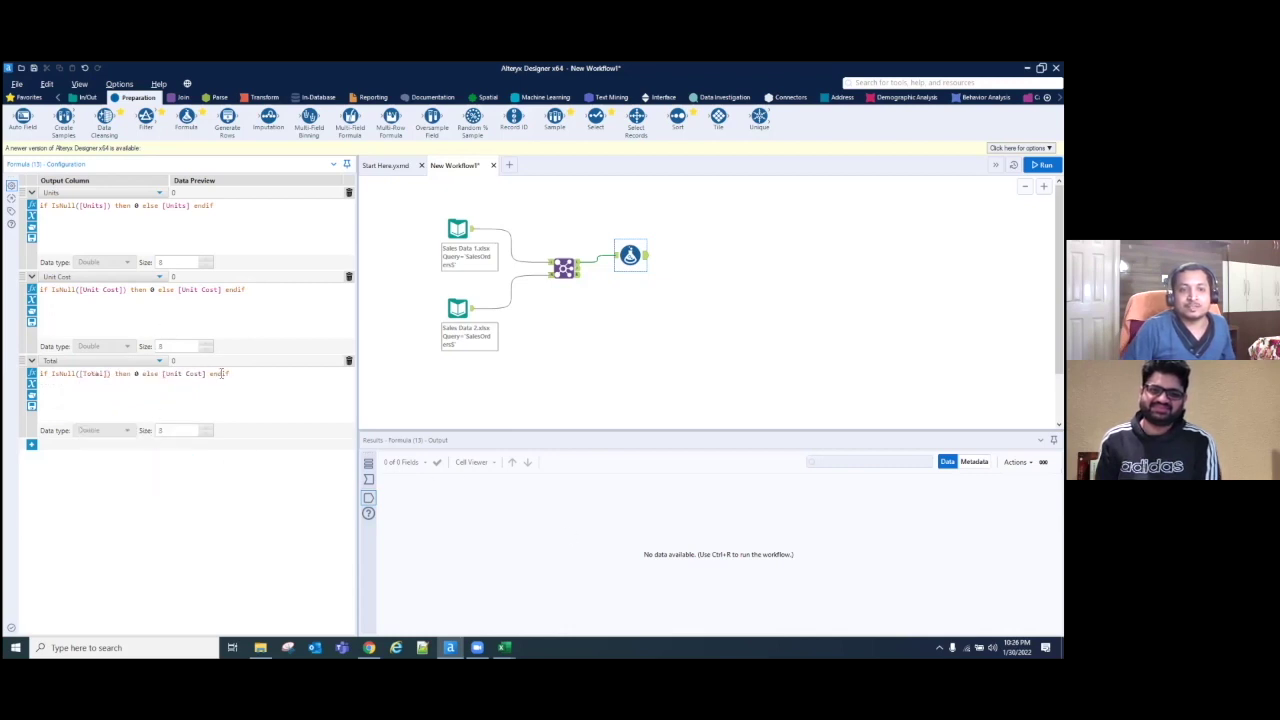
pyautogui.moveTo(205, 377); pyautogui.dragTo(163, 376)
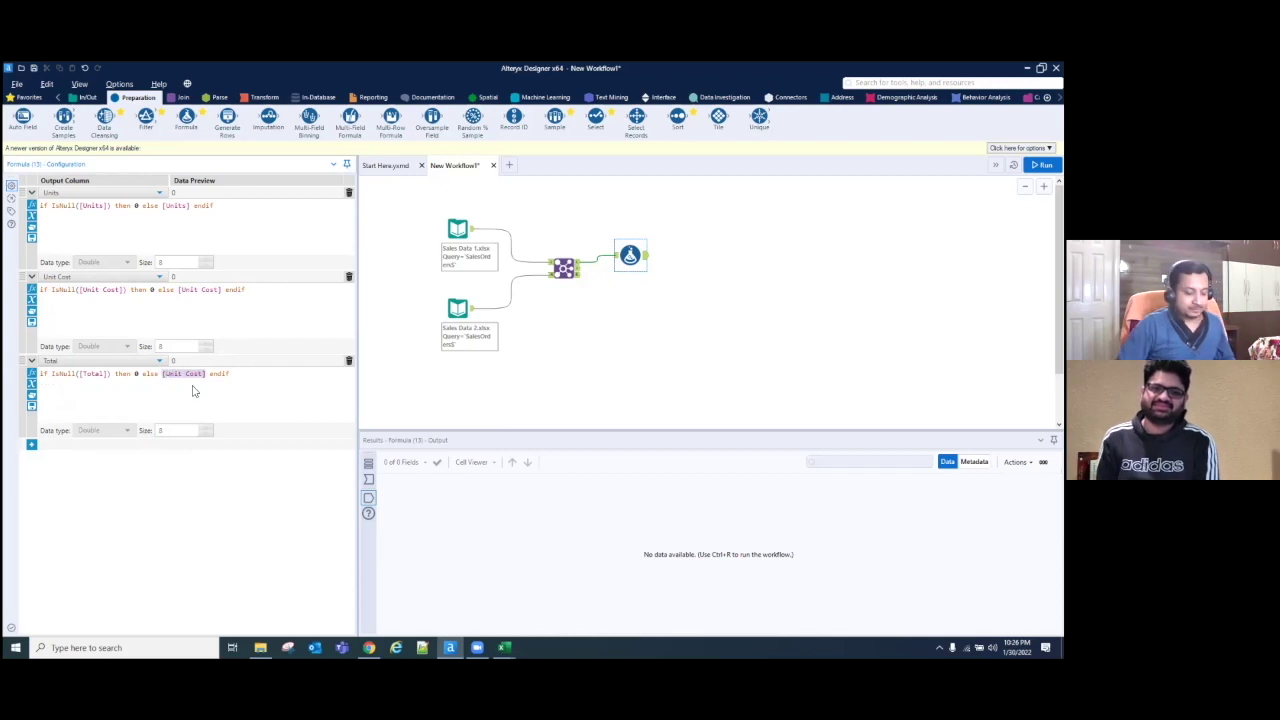
pyautogui.press('BackSpace')
pyautogui.write('[')
pyautogui.press('Escape')
pyautogui.write('T')
pyautogui.press('Return')
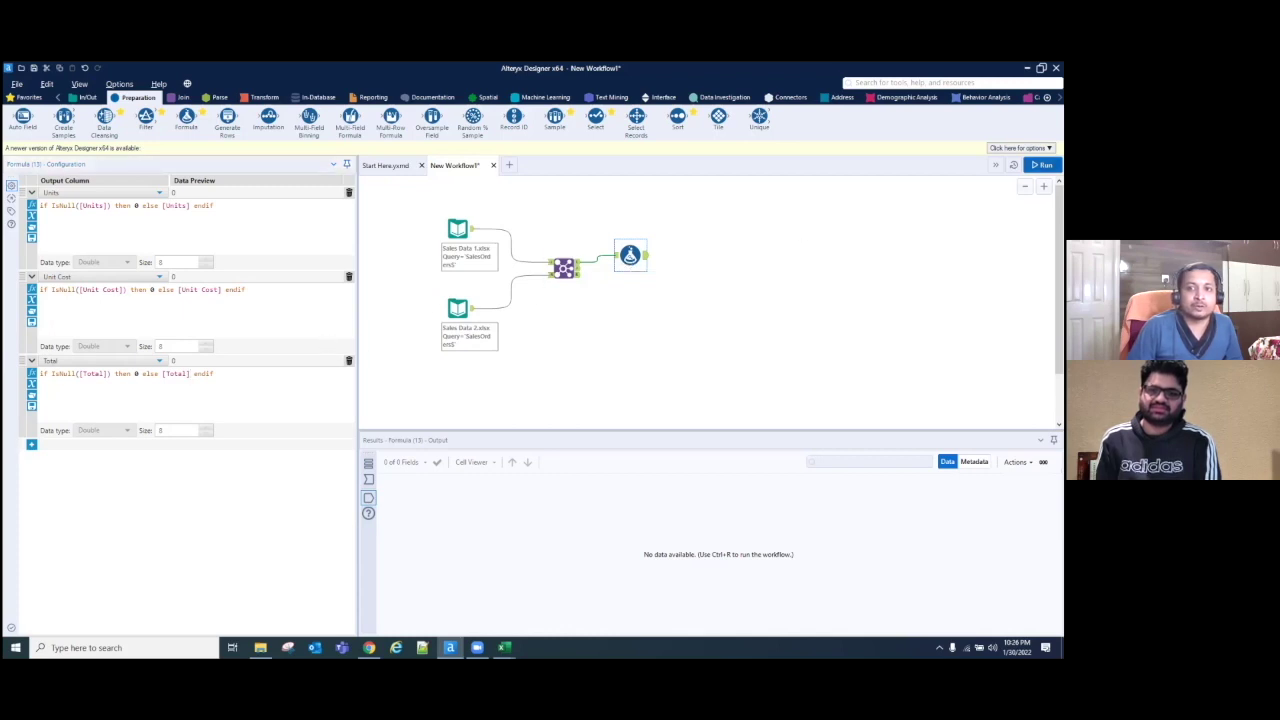
# Step: Run the workflow and check that the Formula output shows 7 records with nulls now 0
pyautogui.hotkey('ctrl', 'r')
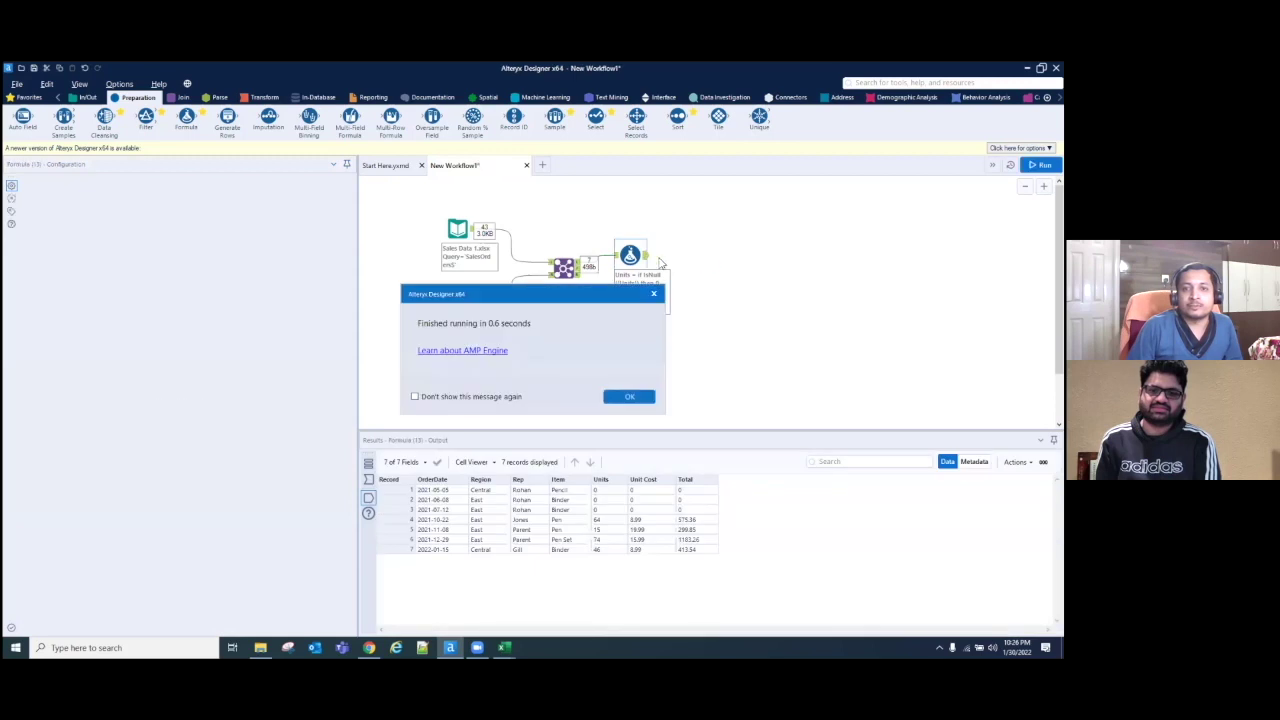
pyautogui.click(646, 394)
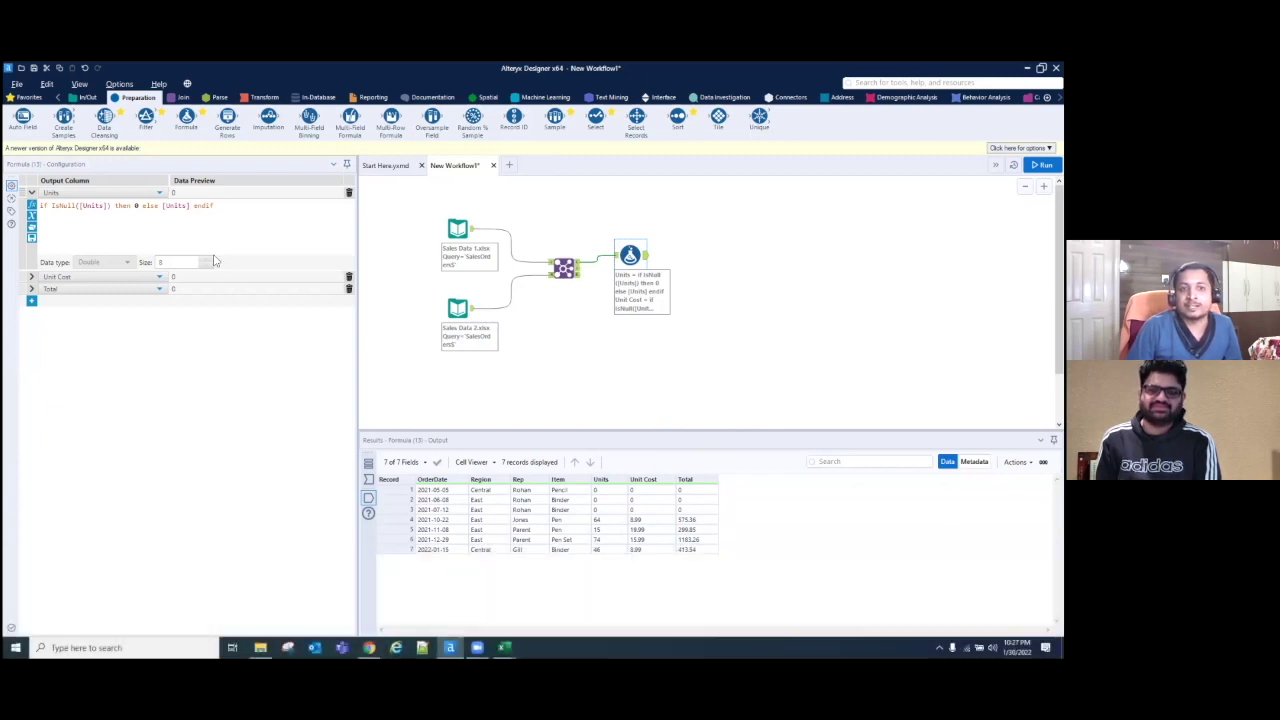
pyautogui.click(241, 222)
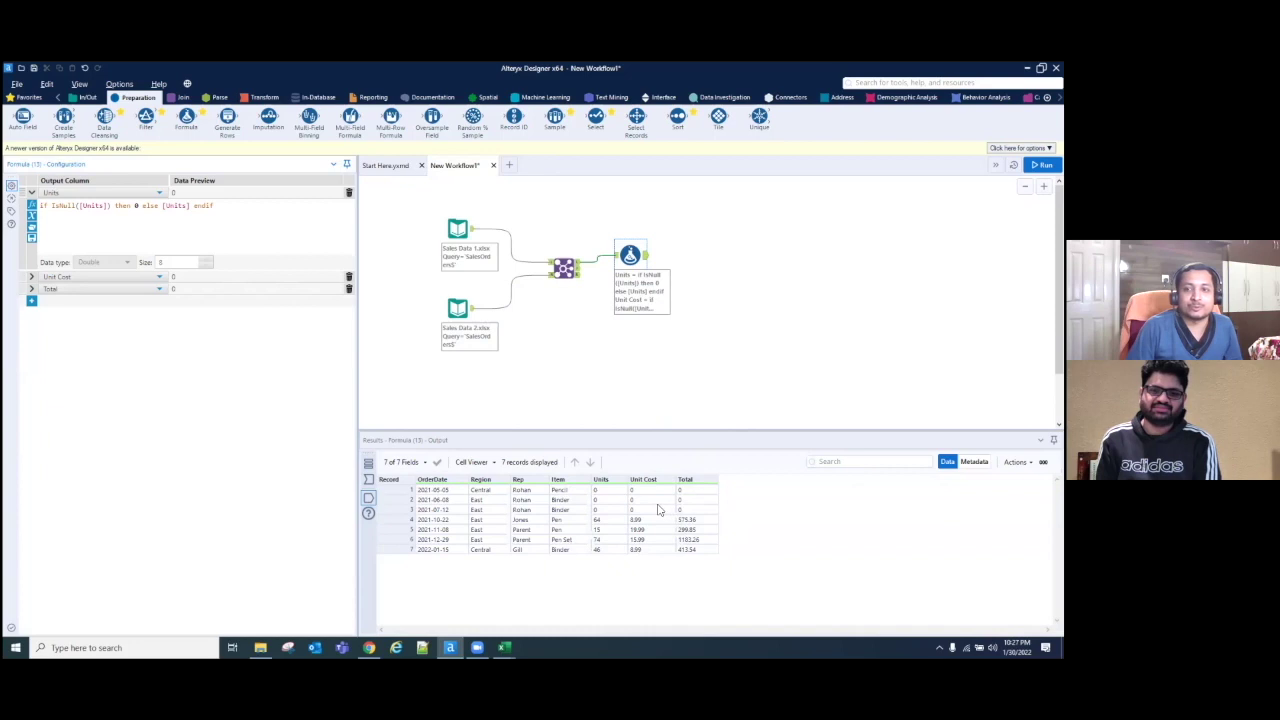
# Step: Browse the Join's outputs, ending on the R output's 7 unmatched right records
pyautogui.click(574, 270)
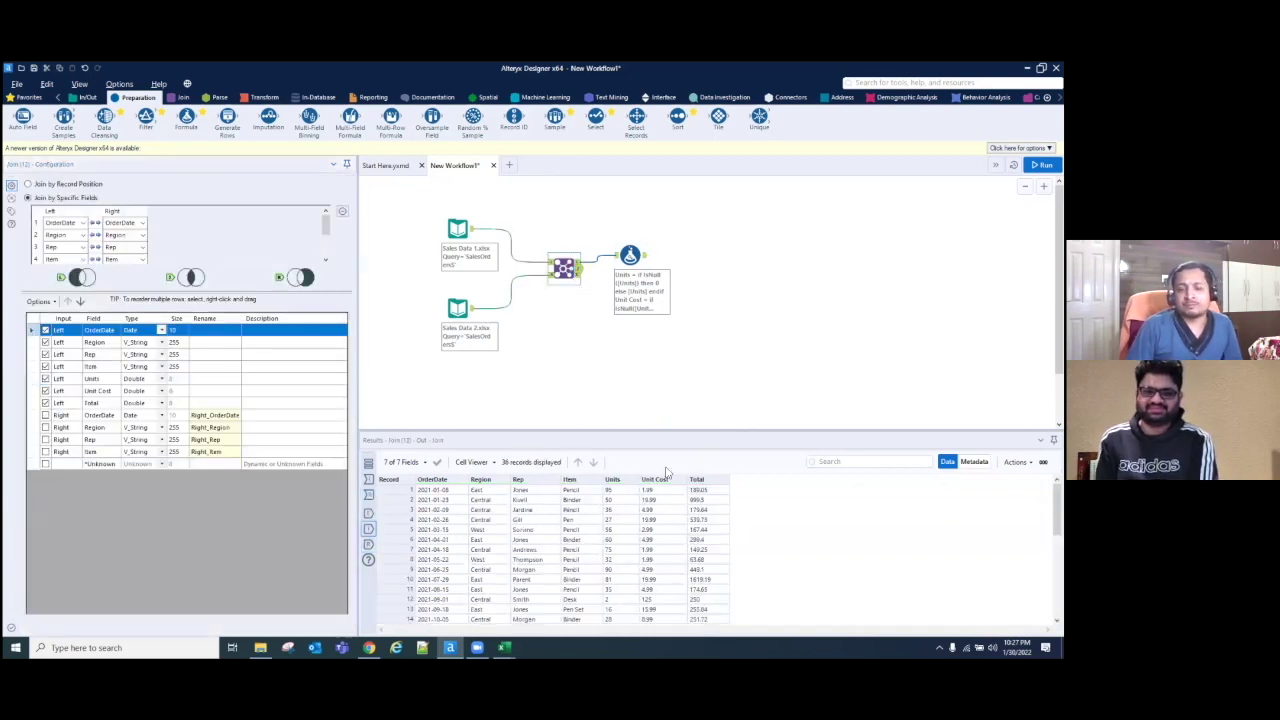
pyautogui.scroll(-7, 634, 553)
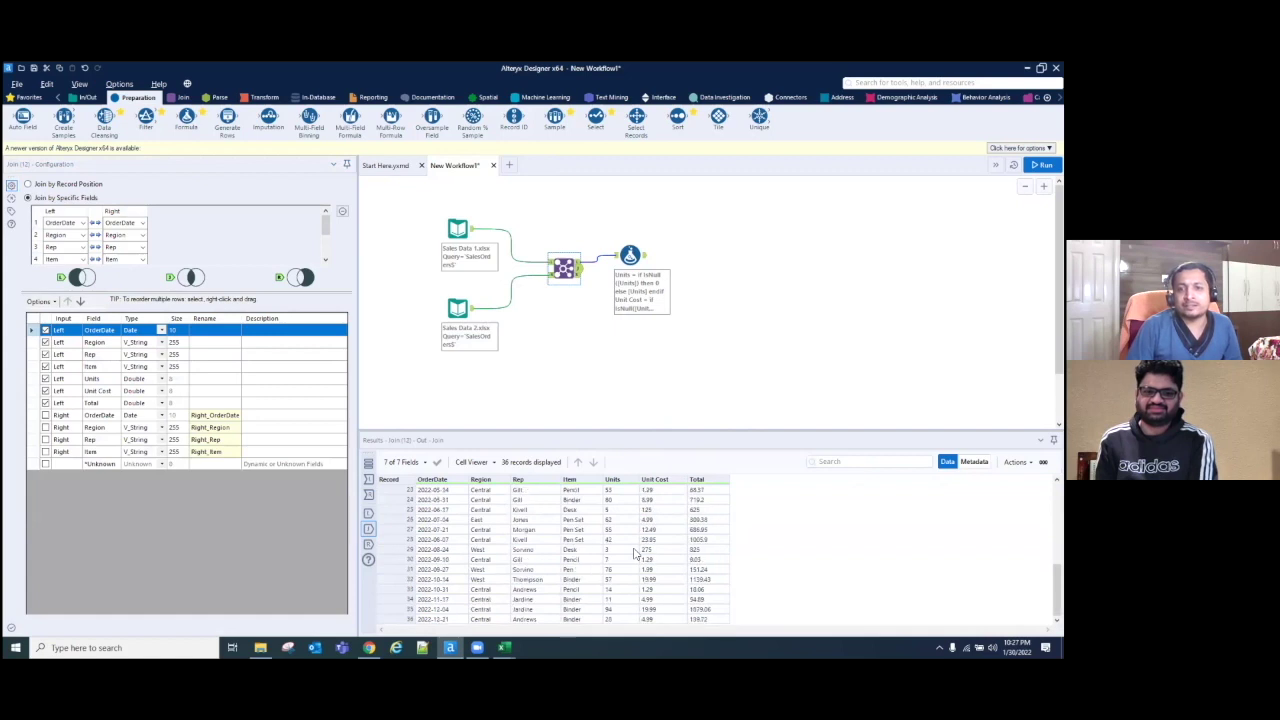
pyautogui.click(578, 278)
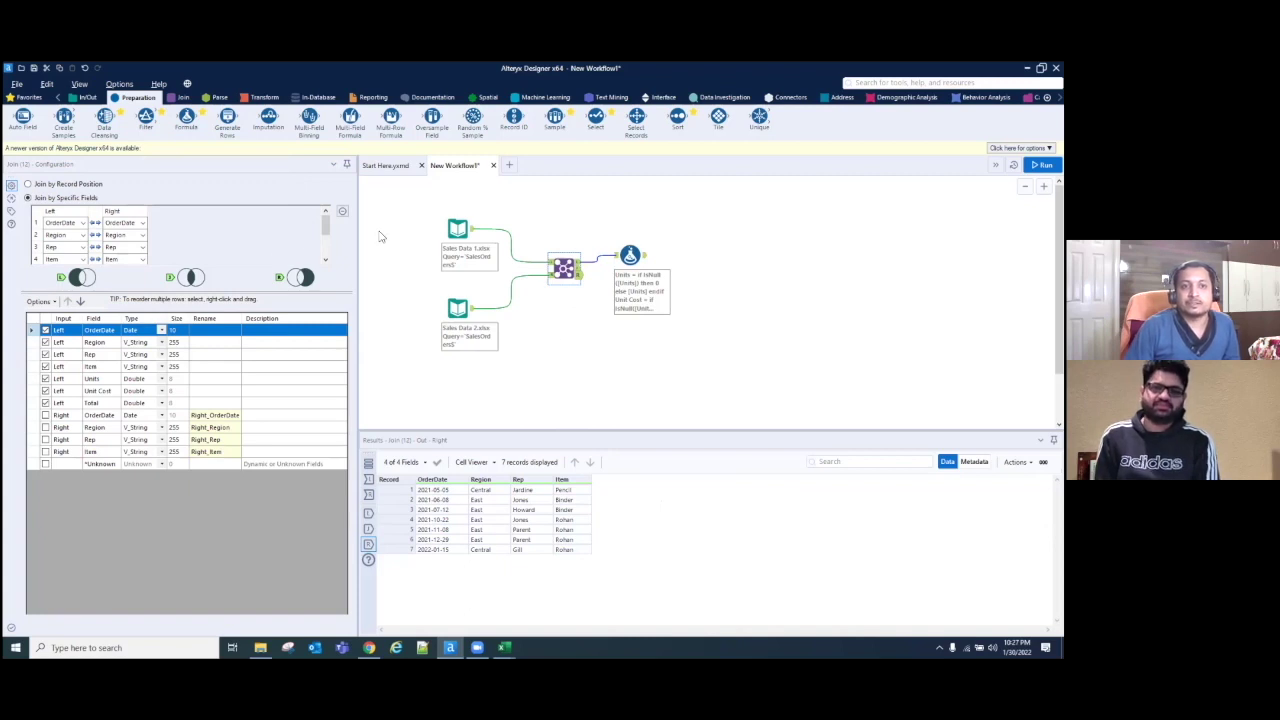
# Step: Place a second Formula tool on the Join's output, undoing one misplaced drop
pyautogui.moveTo(187, 118)
pyautogui.mouseDown()
pyautogui.moveTo(496, 262)
pyautogui.moveTo(629, 287)
pyautogui.mouseUp()
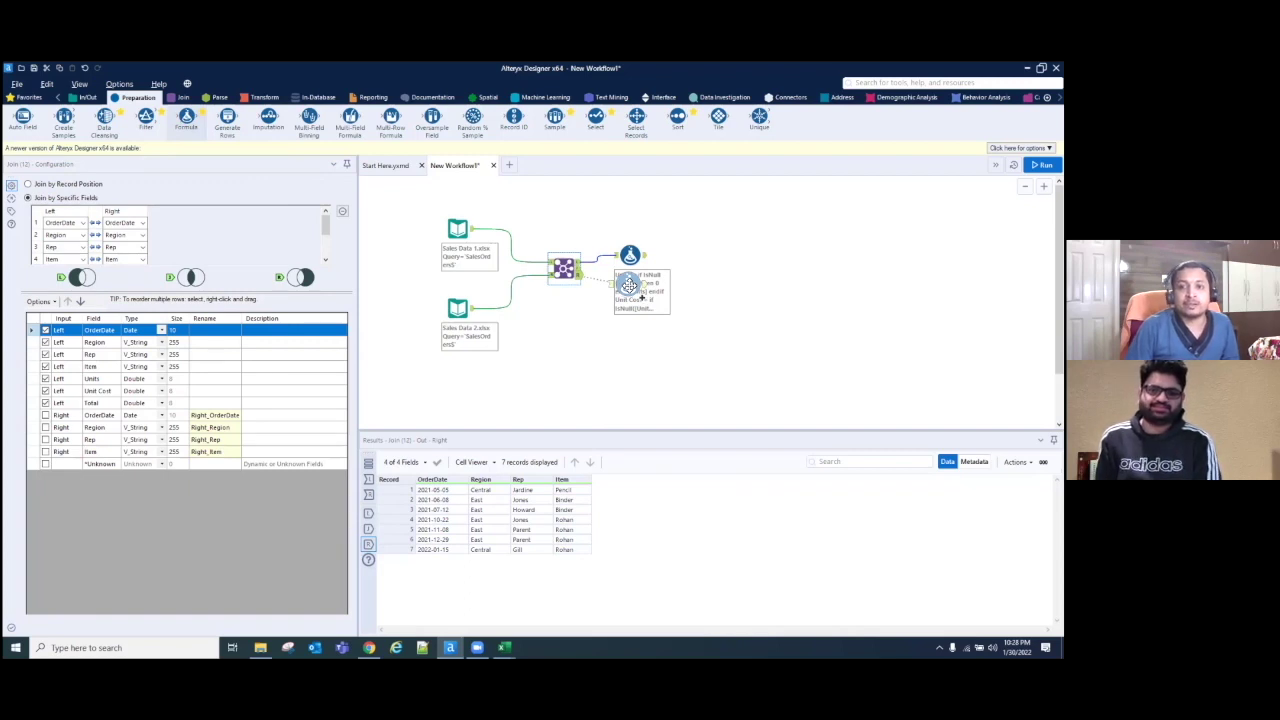
pyautogui.moveTo(629, 287); pyautogui.dragTo(625, 283)
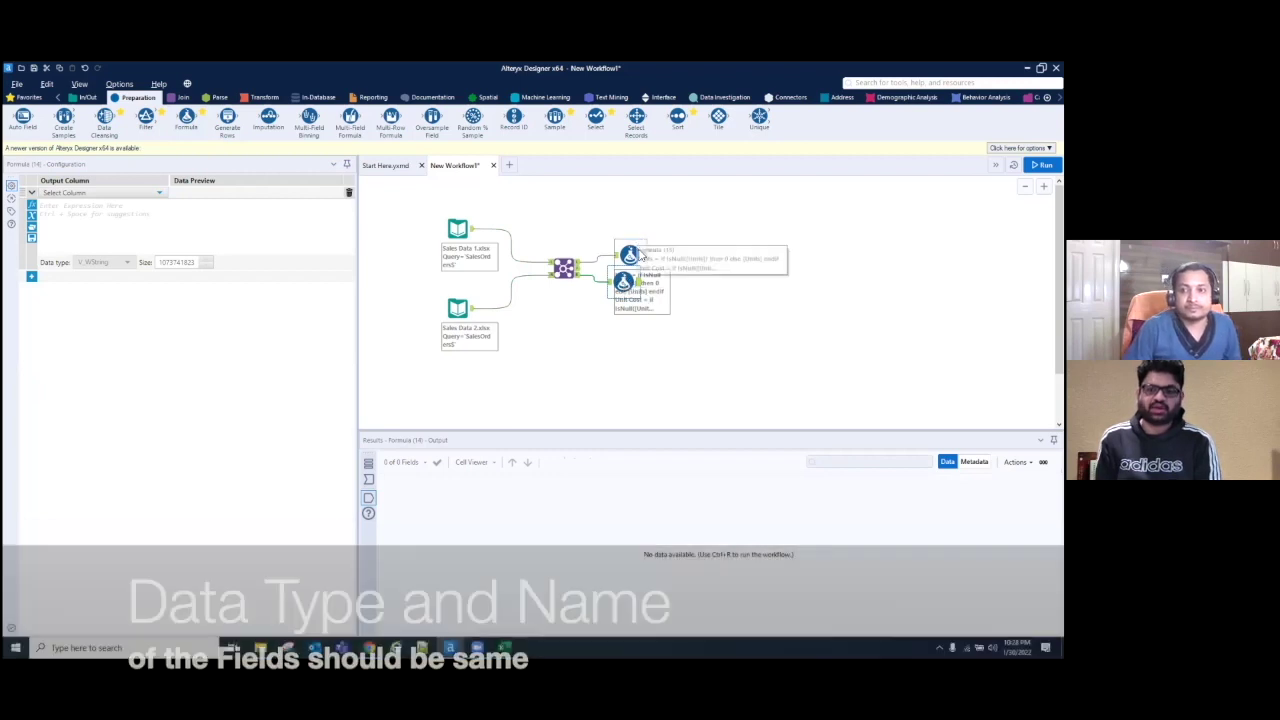
pyautogui.hotkey('ctrl', 'z')
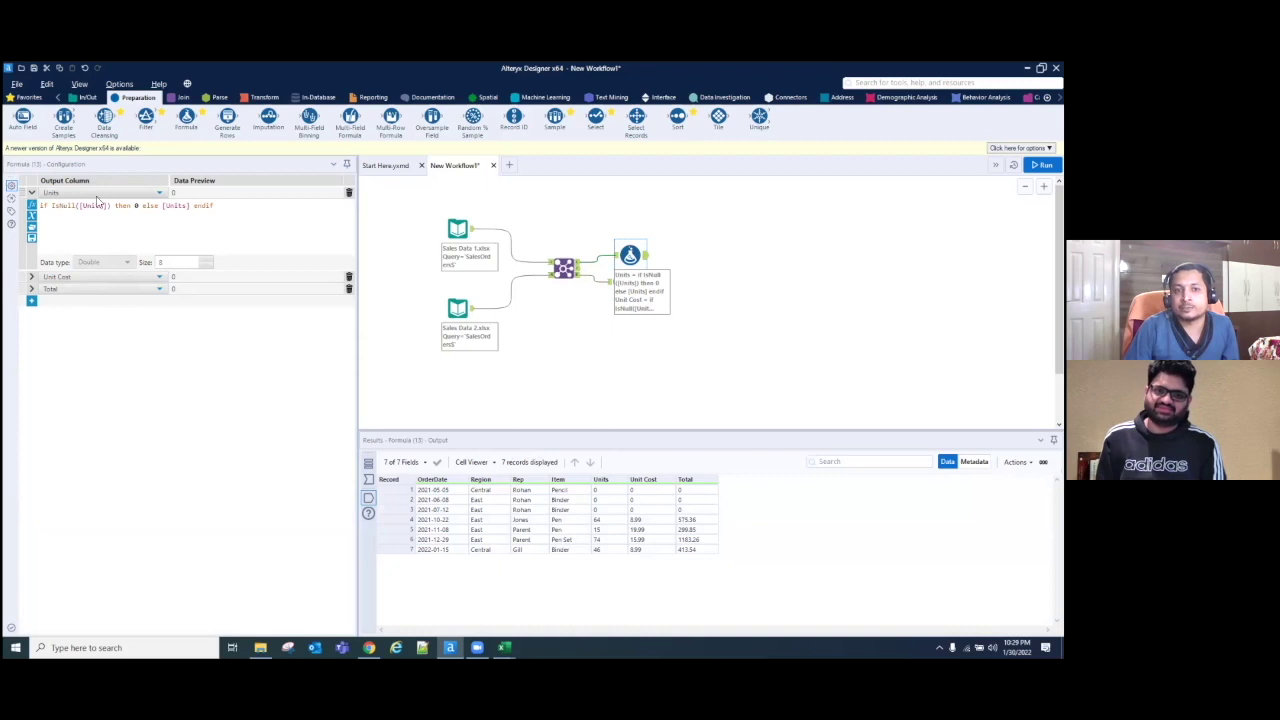
pyautogui.moveTo(186, 118); pyautogui.dragTo(623, 283)
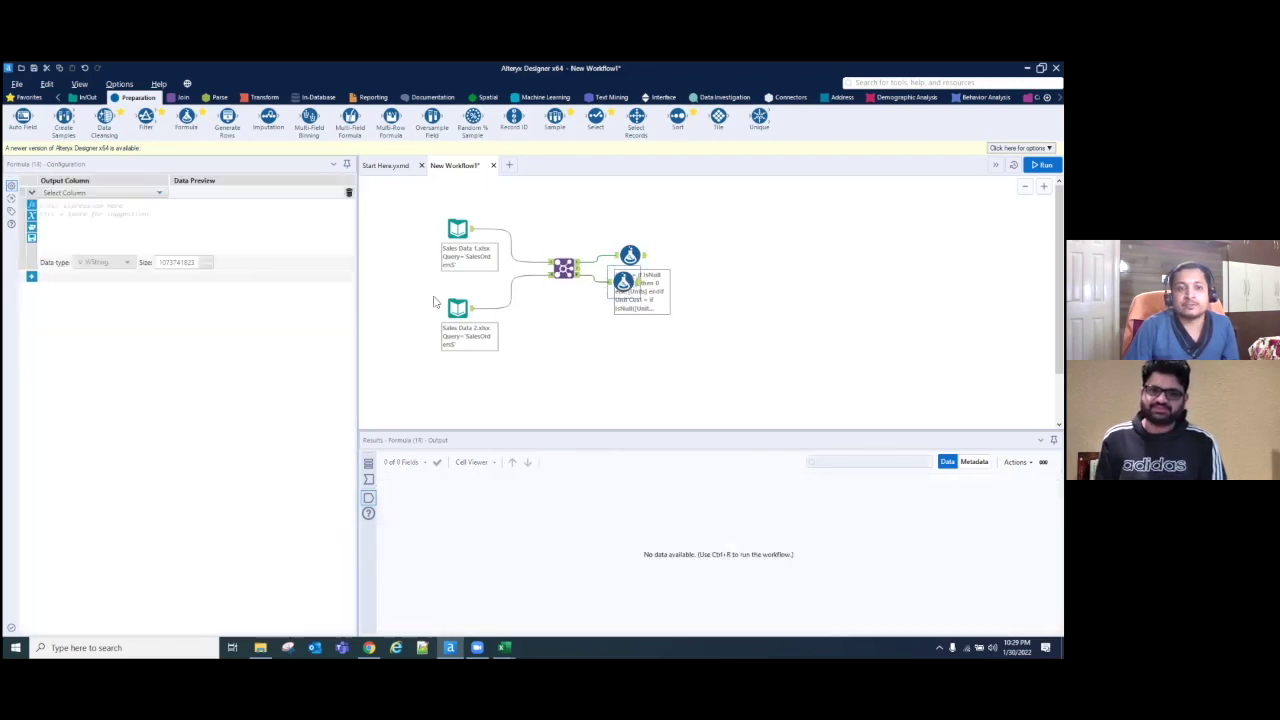
# Step: Create a new Double column Units with expression 0, comparing against the first Formula
pyautogui.click(135, 195)
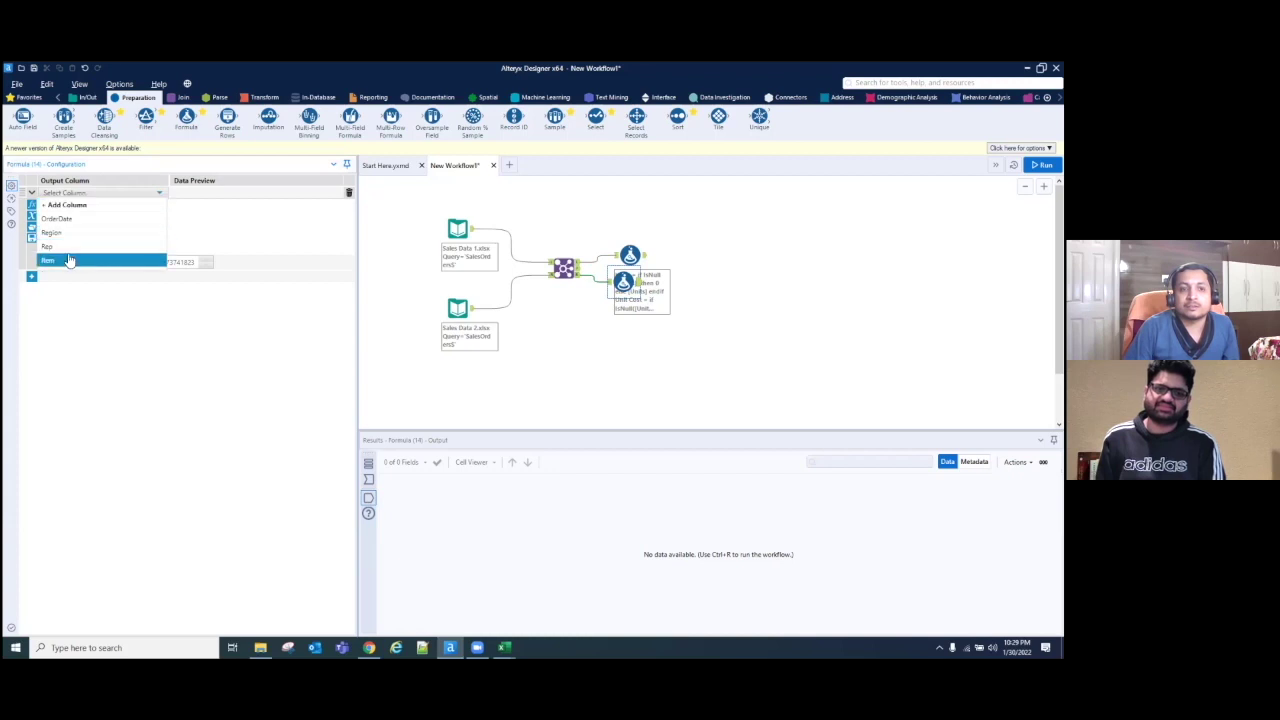
pyautogui.click(66, 204)
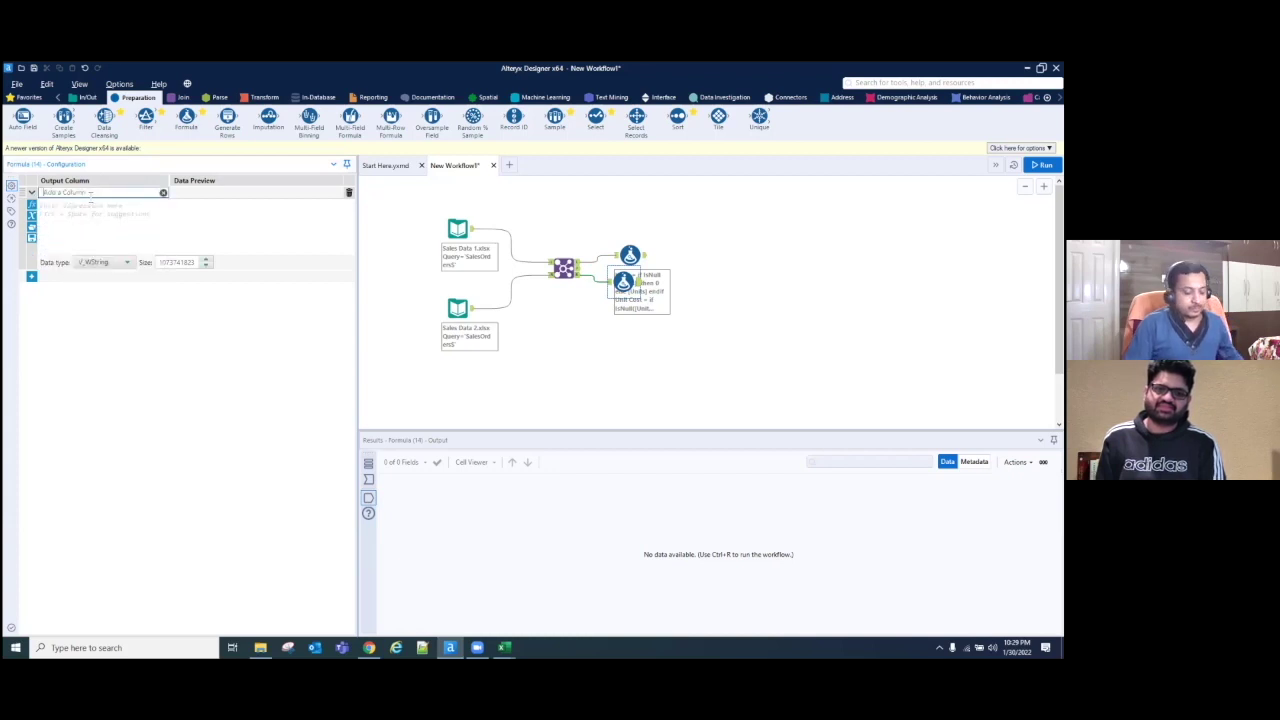
pyautogui.write('Units')
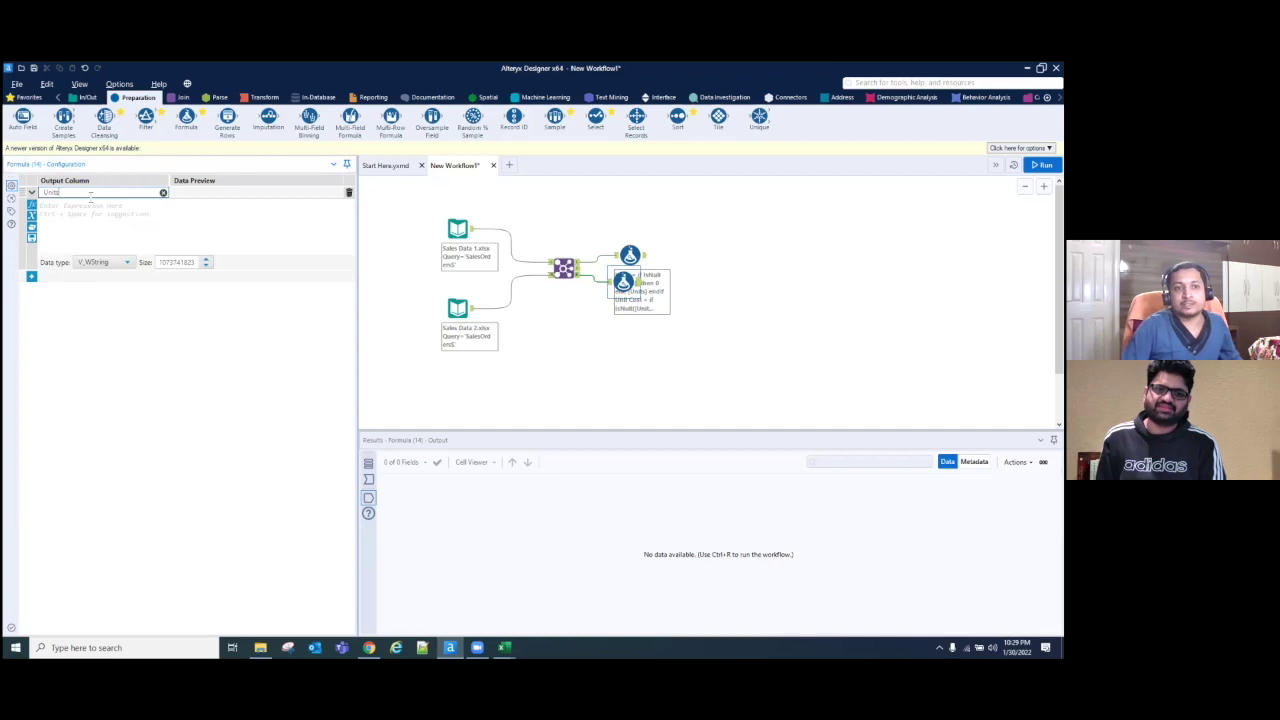
pyautogui.click(120, 262)
pyautogui.scroll(-3, 112, 332)
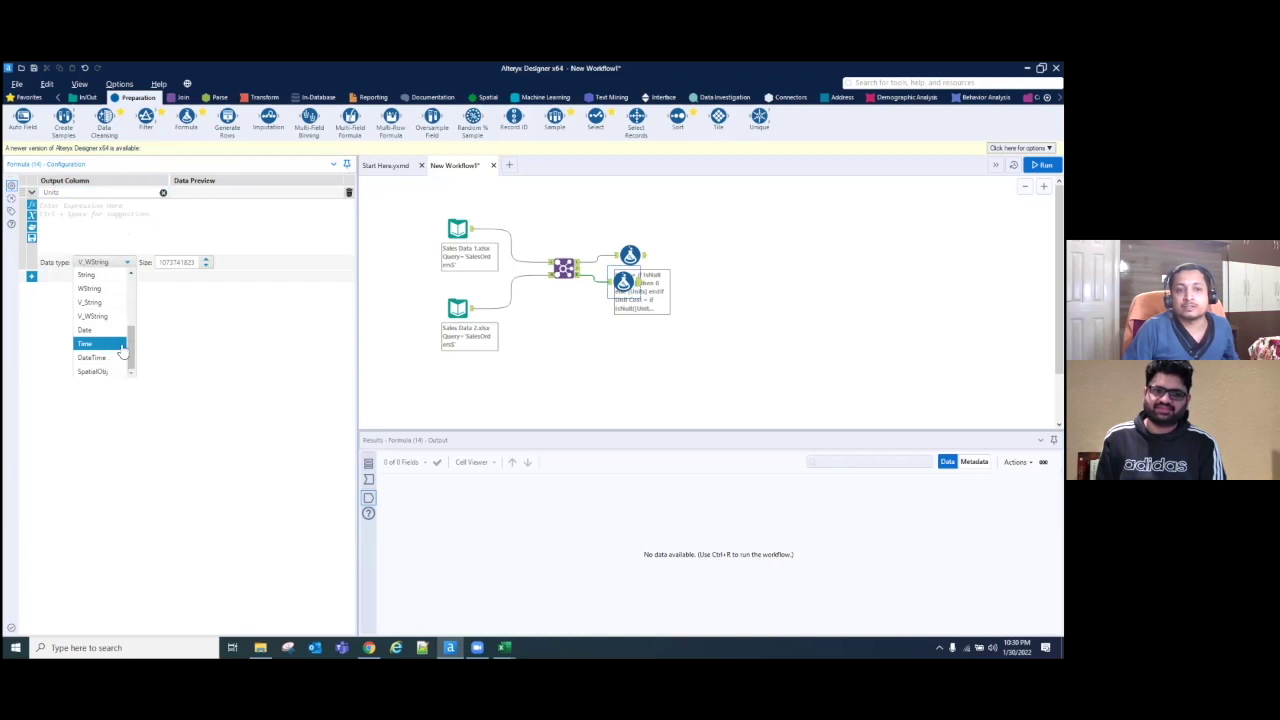
pyautogui.moveTo(133, 343); pyautogui.dragTo(134, 323)
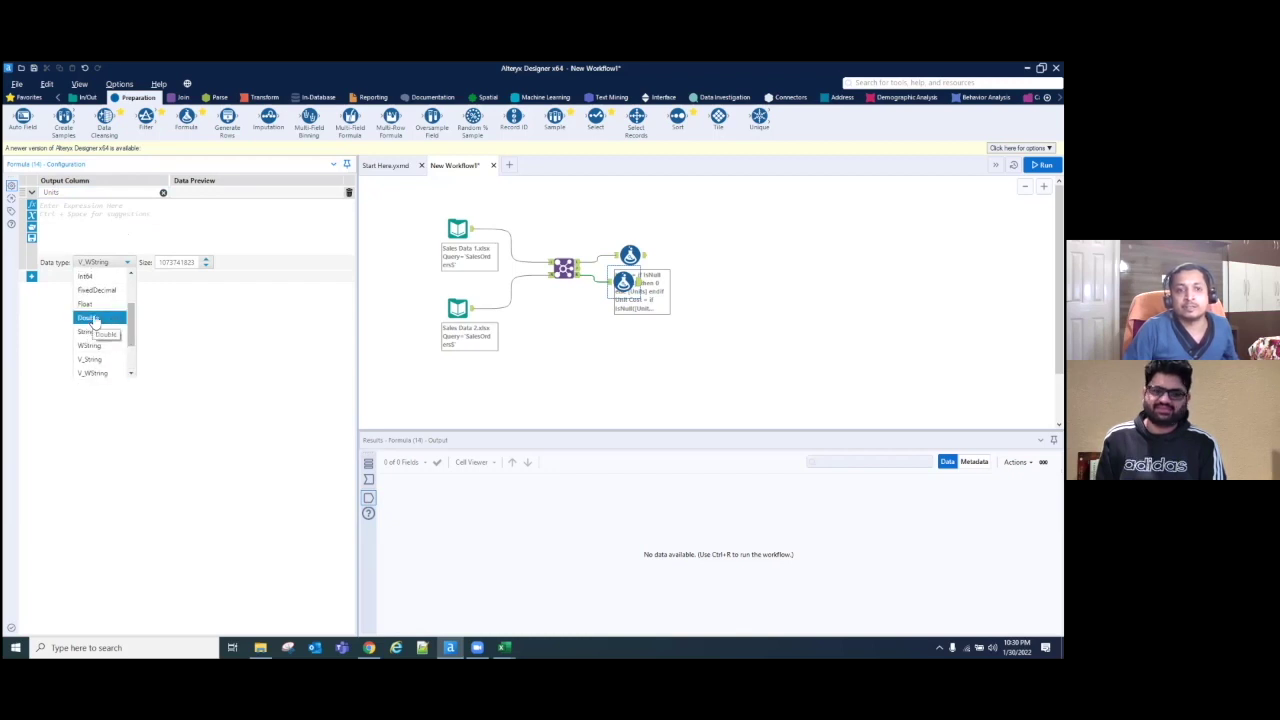
pyautogui.click(93, 319)
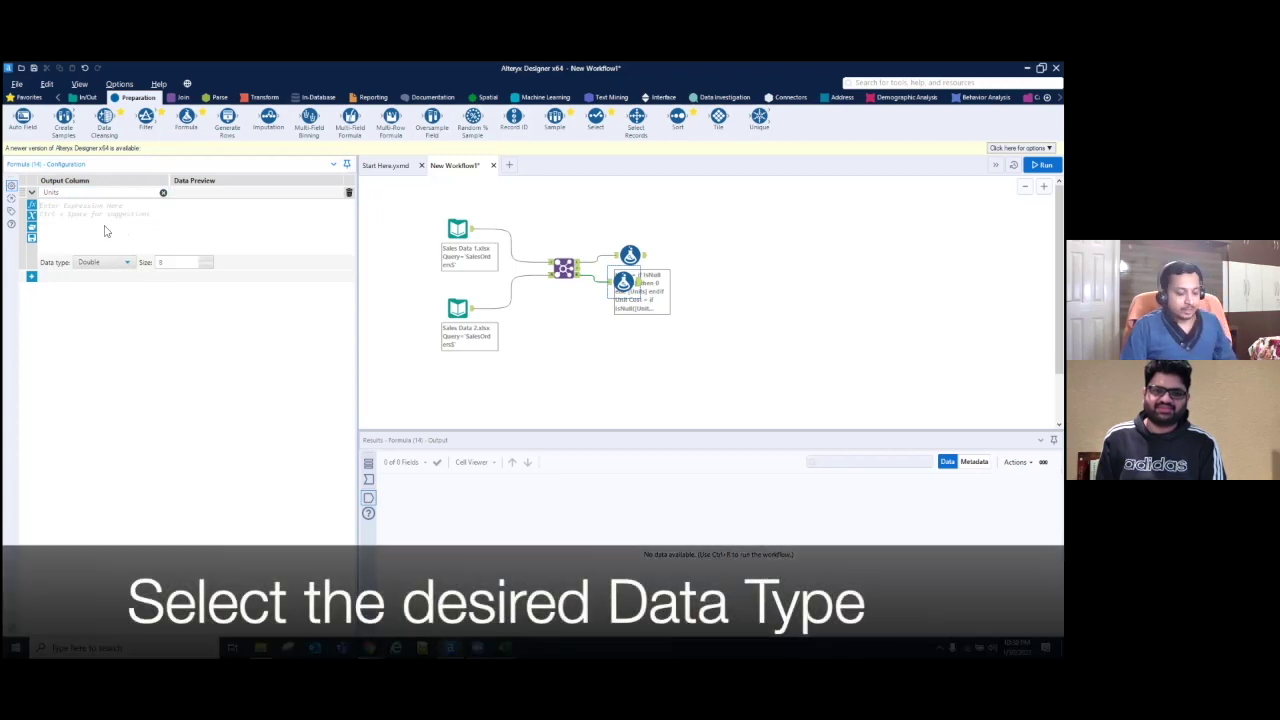
pyautogui.click(113, 235)
pyautogui.write('0')
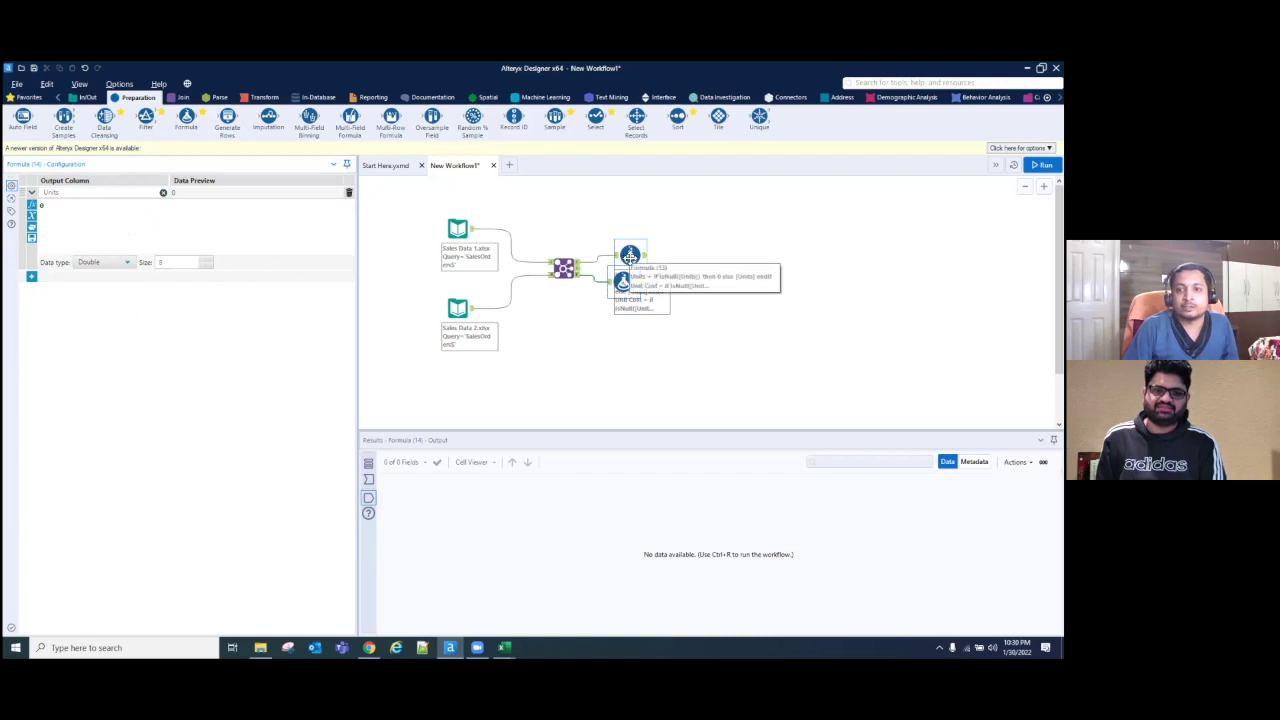
pyautogui.click(630, 257)
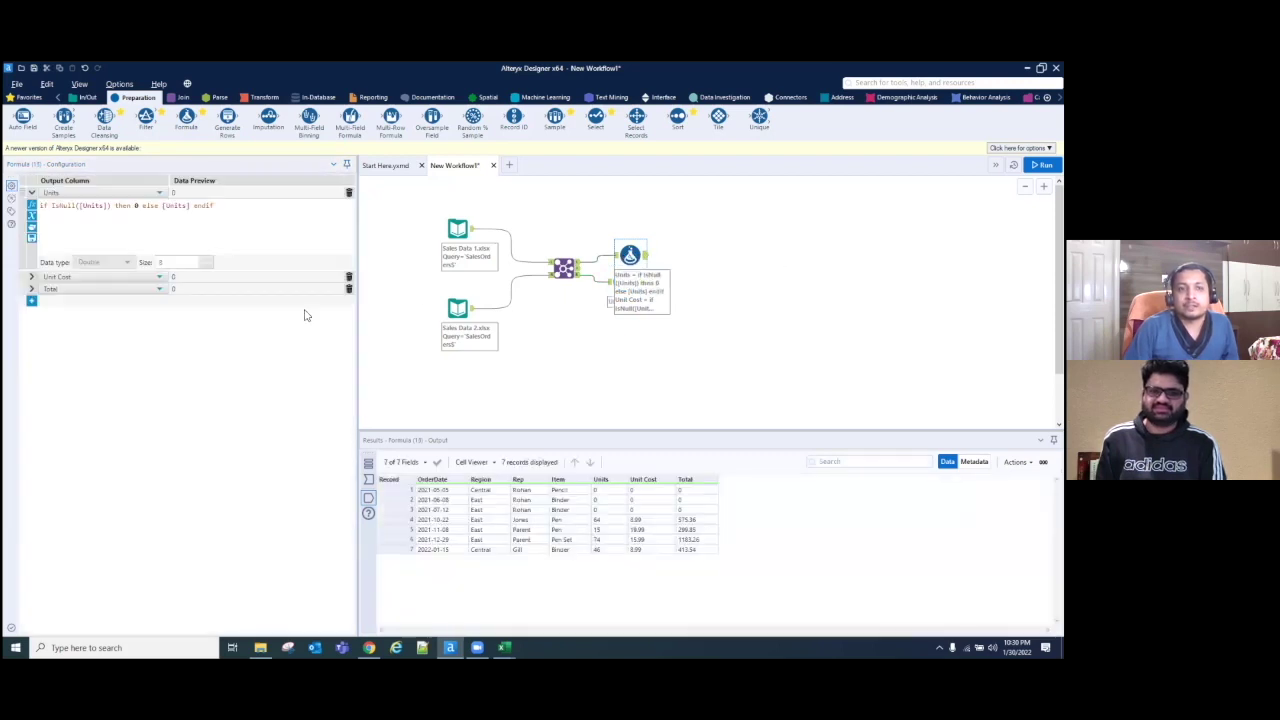
pyautogui.click(31, 277)
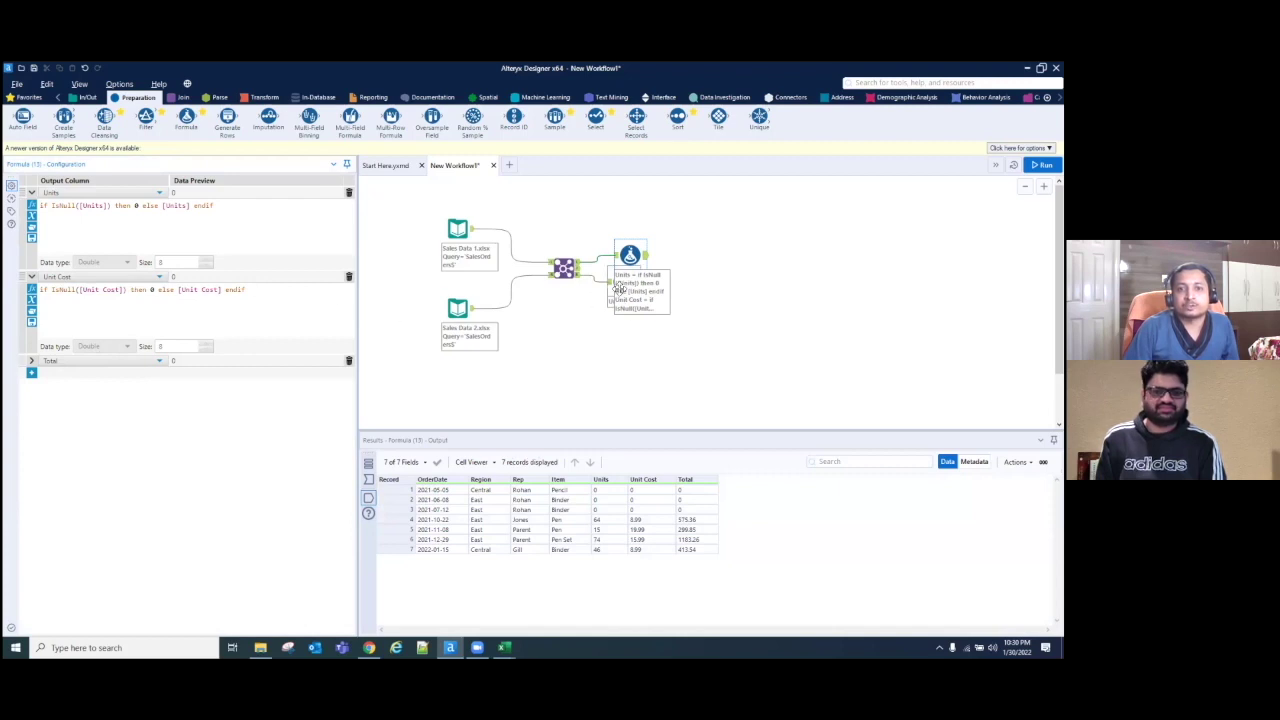
pyautogui.hotkey('ctrl', 'v')
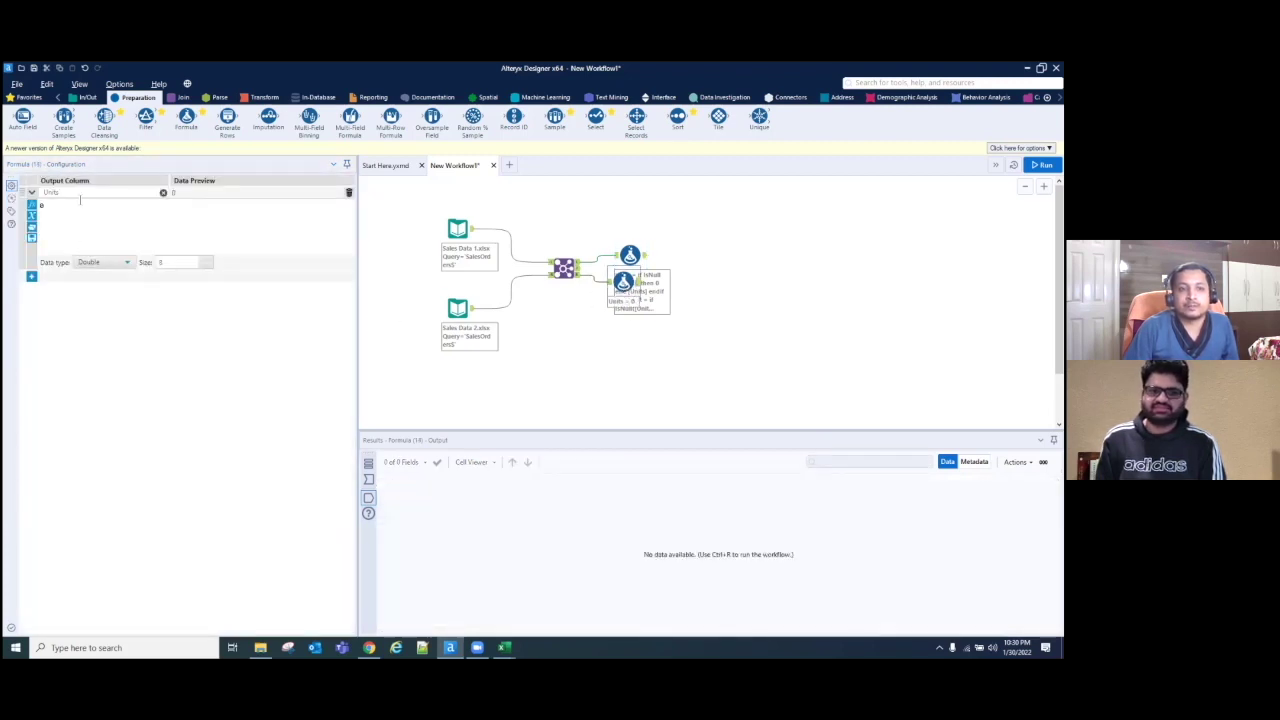
# Step: Add a new Double column Unit Cost with expression 0
pyautogui.click(31, 276)
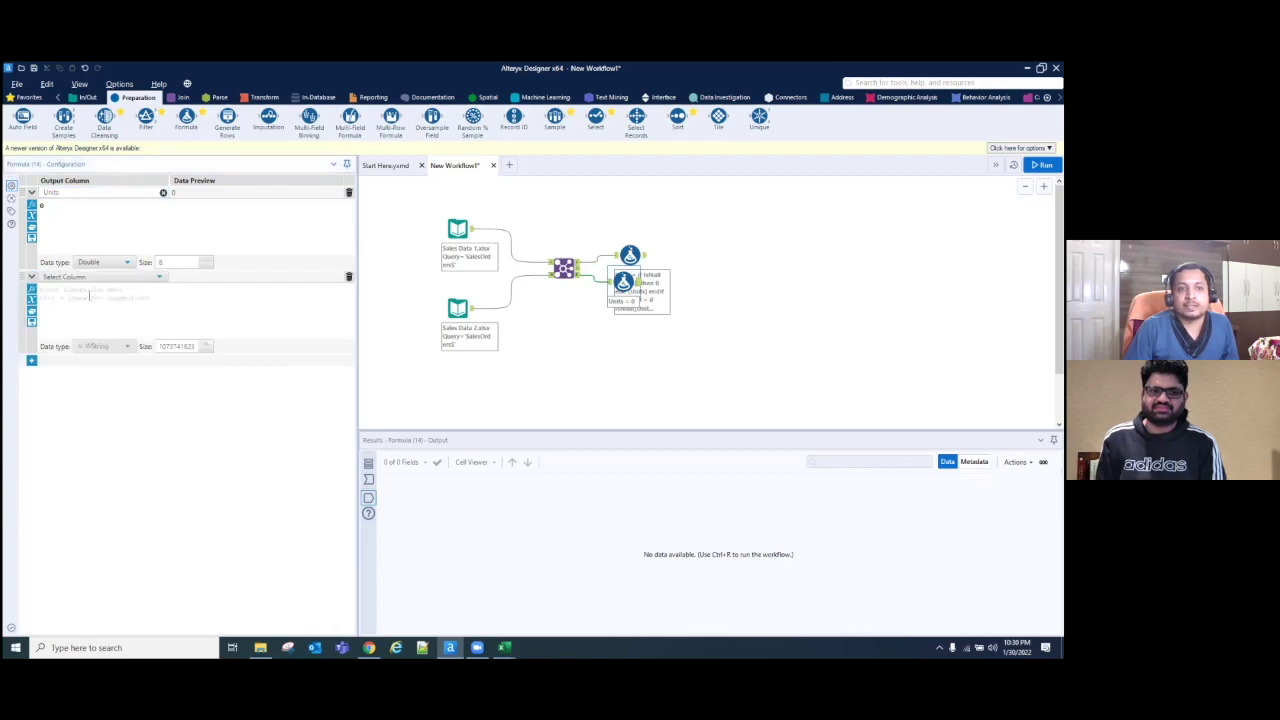
pyautogui.click(100, 277)
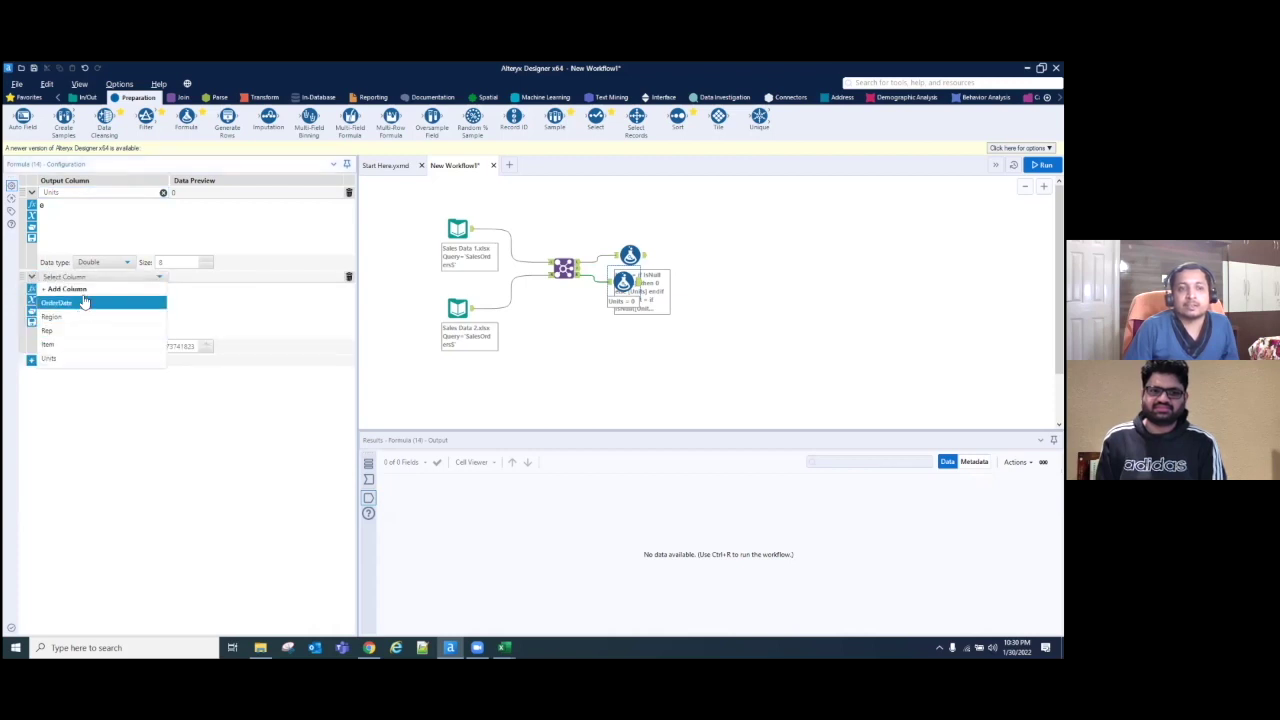
pyautogui.click(88, 289)
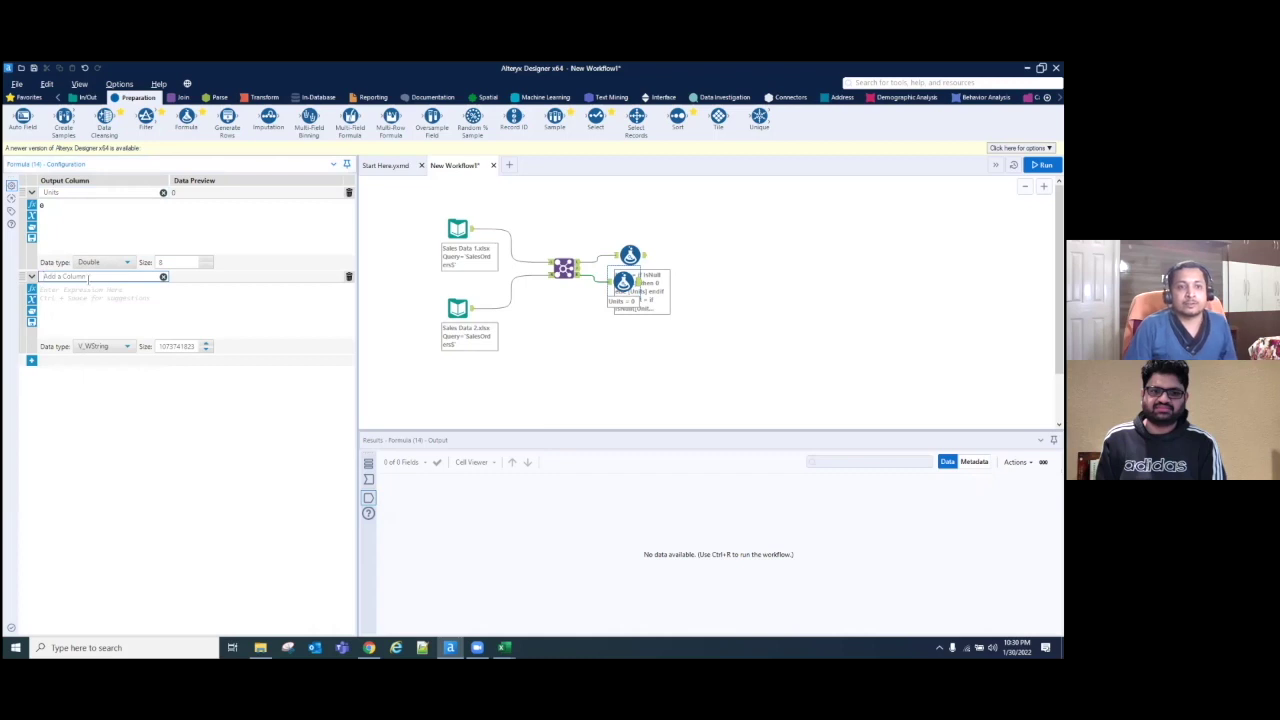
pyautogui.write('Unit C')
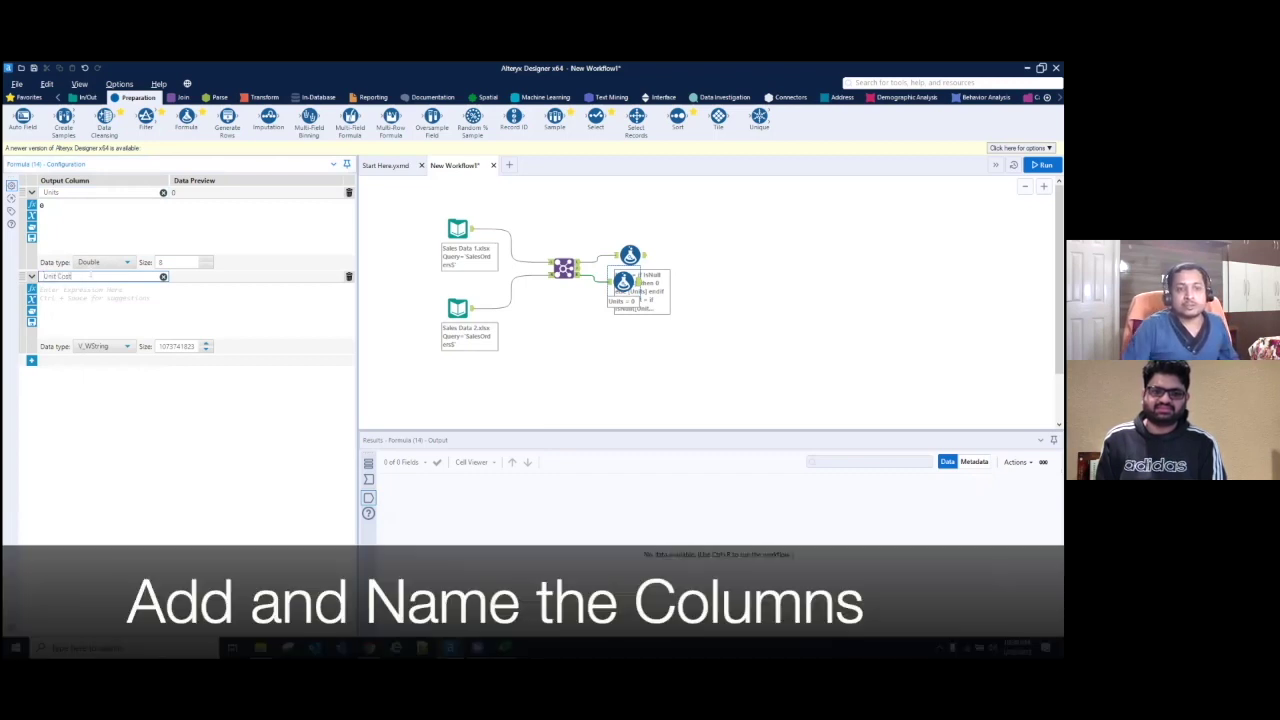
pyautogui.write('ost')
pyautogui.click(92, 319)
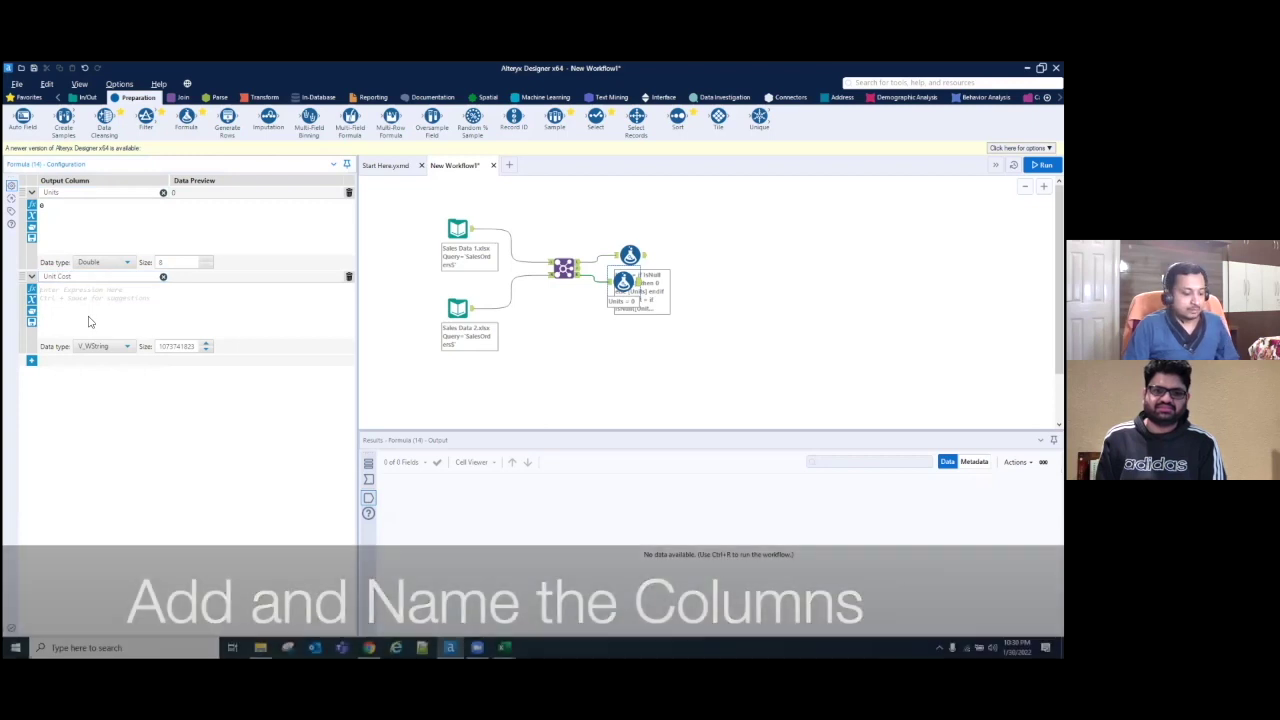
pyautogui.write('0')
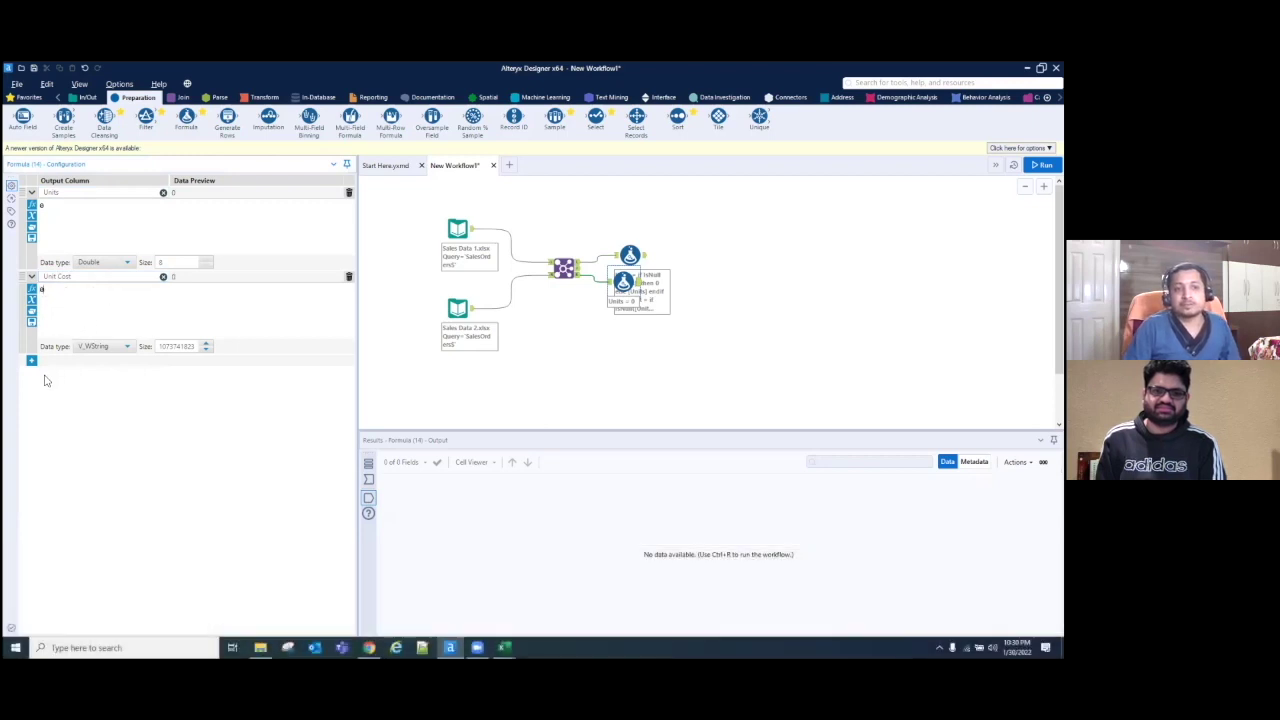
pyautogui.click(103, 348)
pyautogui.scroll(-3, 100, 410)
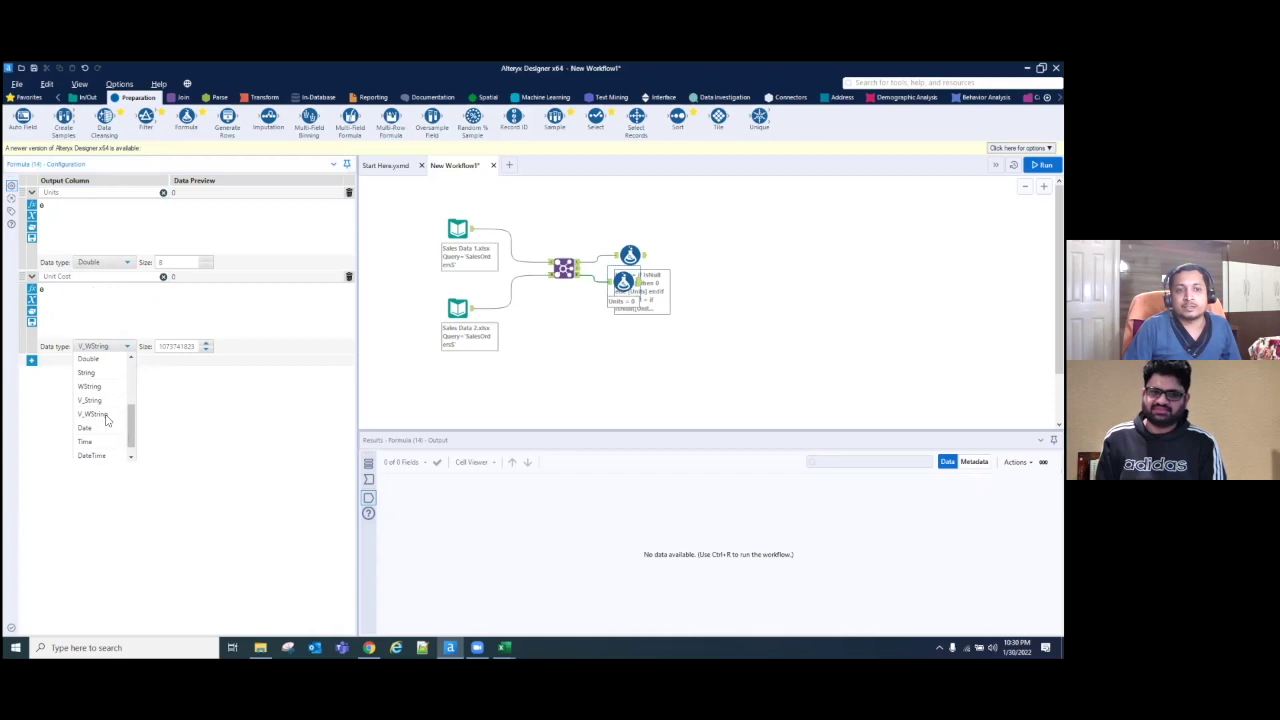
pyautogui.scroll(3, 108, 428)
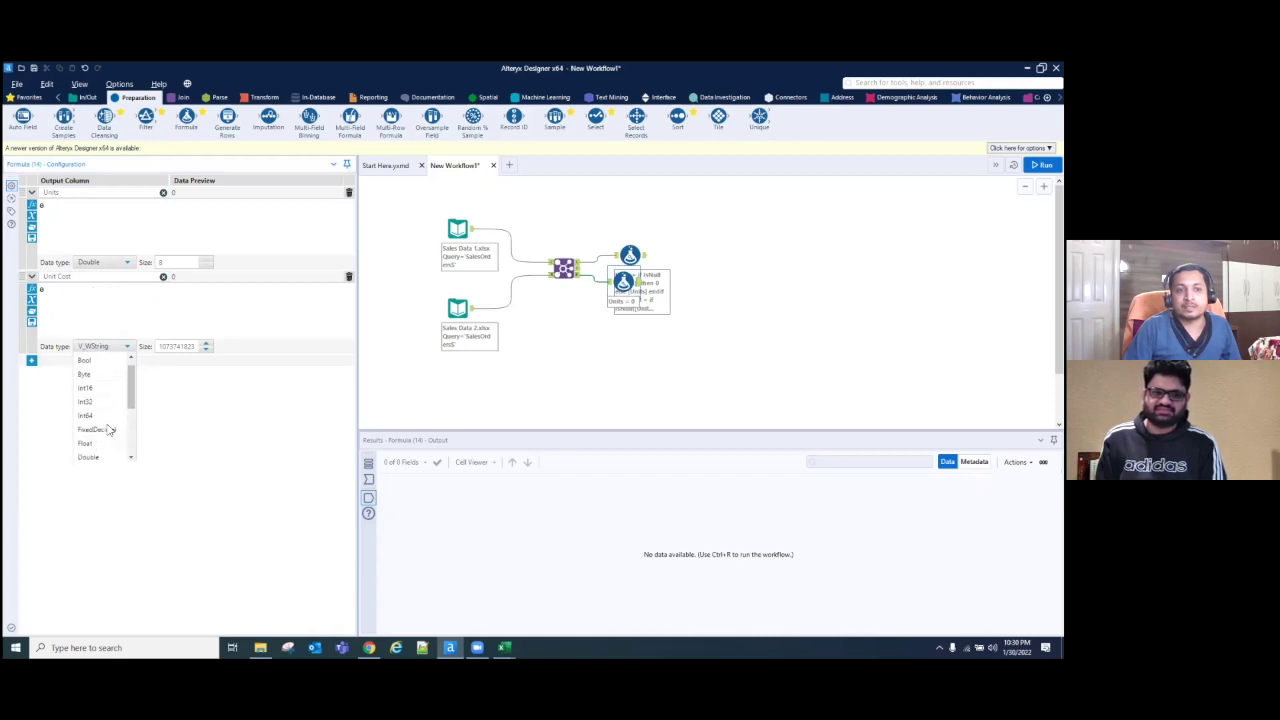
pyautogui.scroll(-1, 110, 410)
pyautogui.click(112, 412)
# Step: Add a new Double column Total with expression 0
pyautogui.click(31, 360)
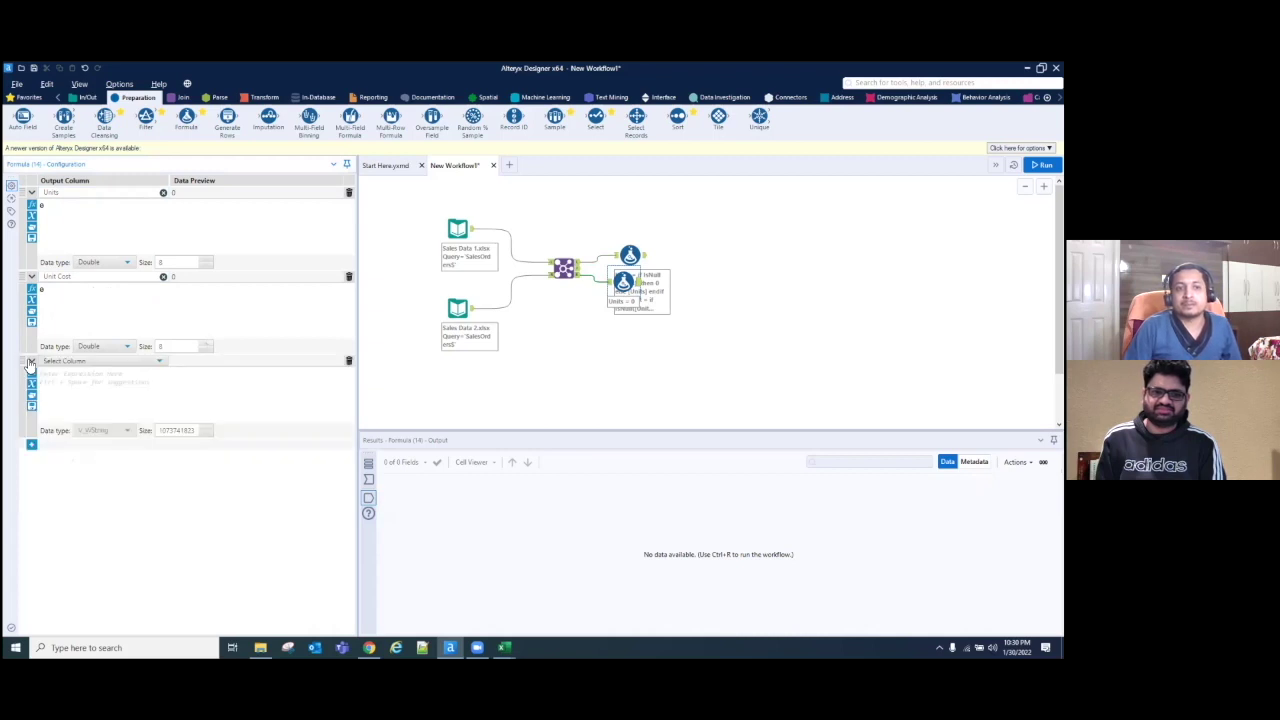
pyautogui.click(100, 361)
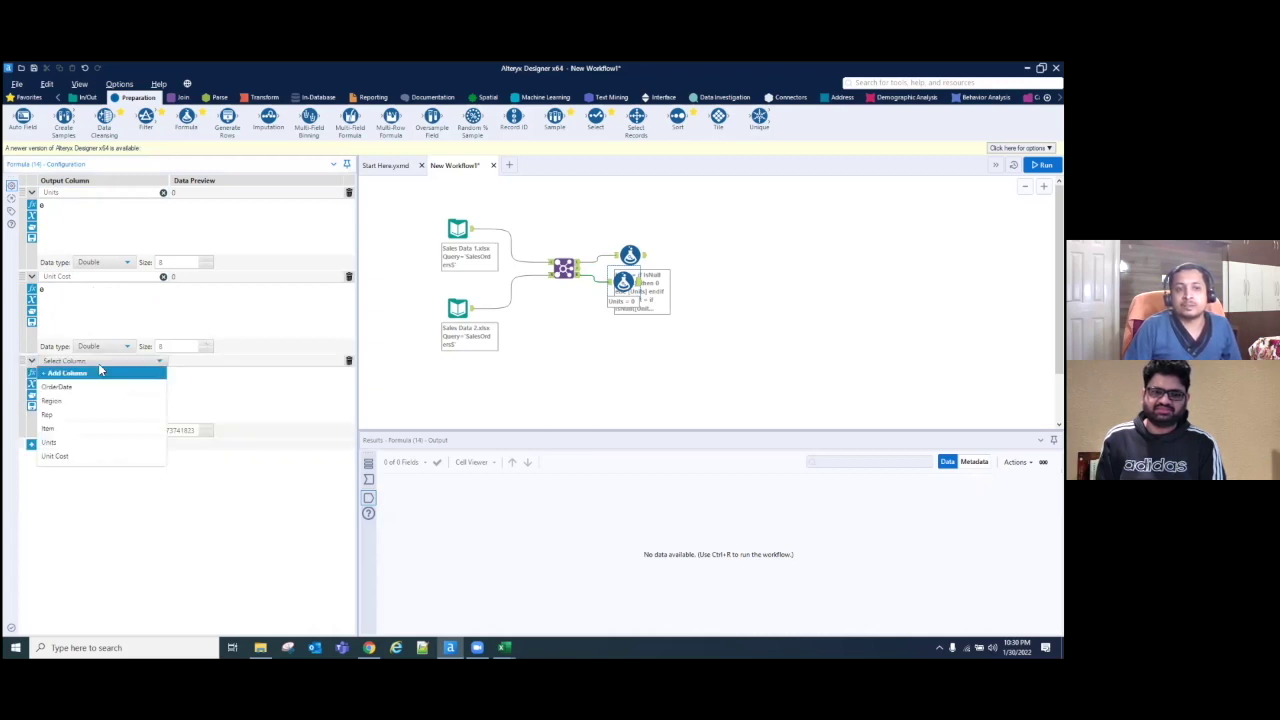
pyautogui.click(92, 372)
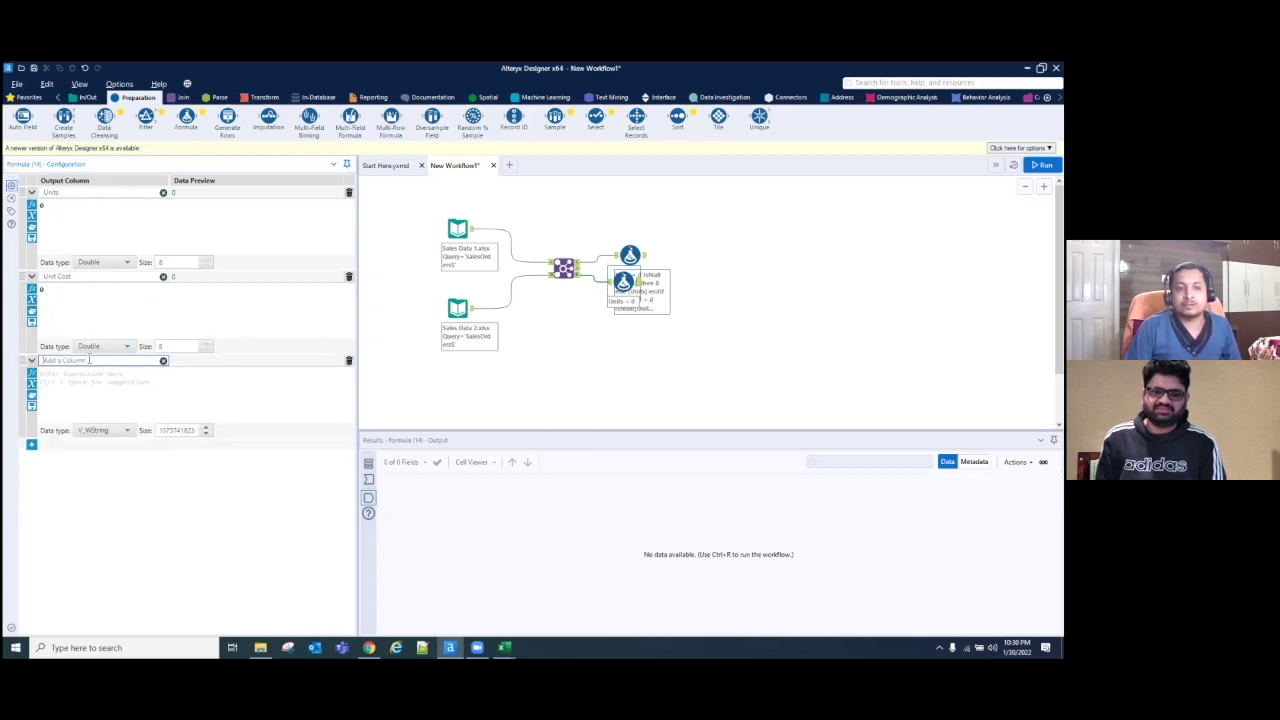
pyautogui.write('Total')
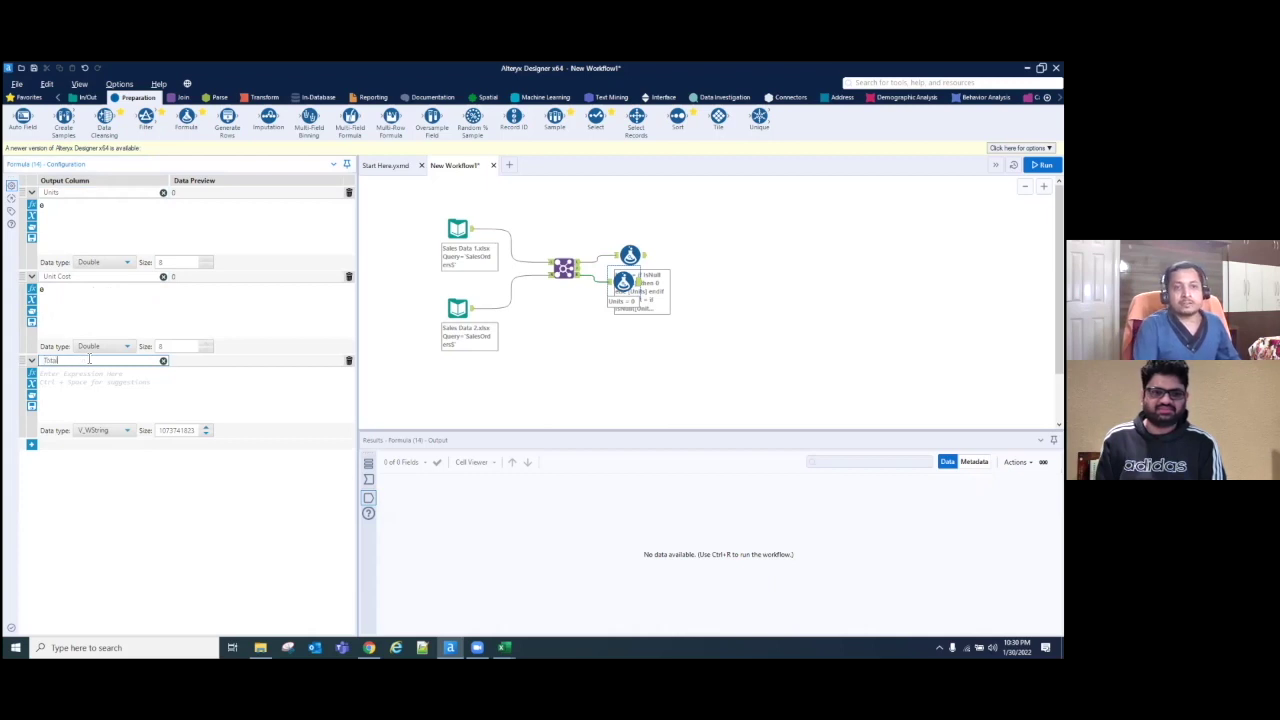
pyautogui.click(114, 430)
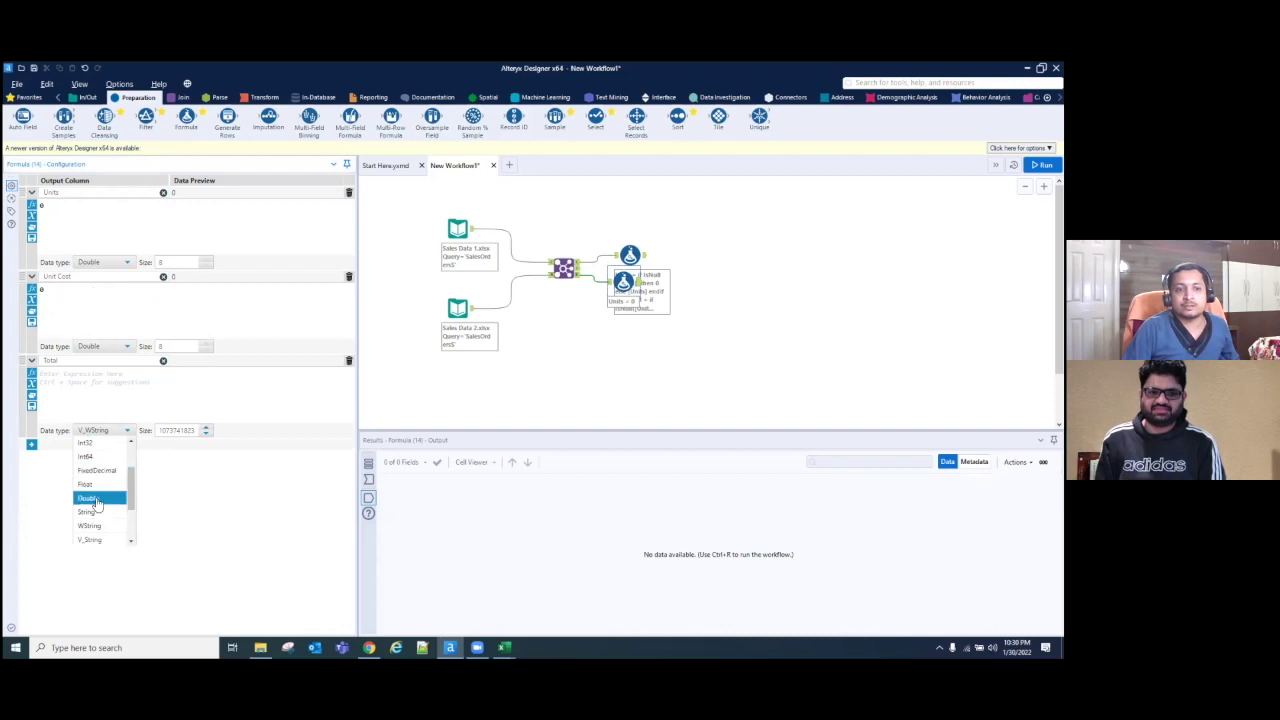
pyautogui.click(99, 498)
pyautogui.click(97, 396)
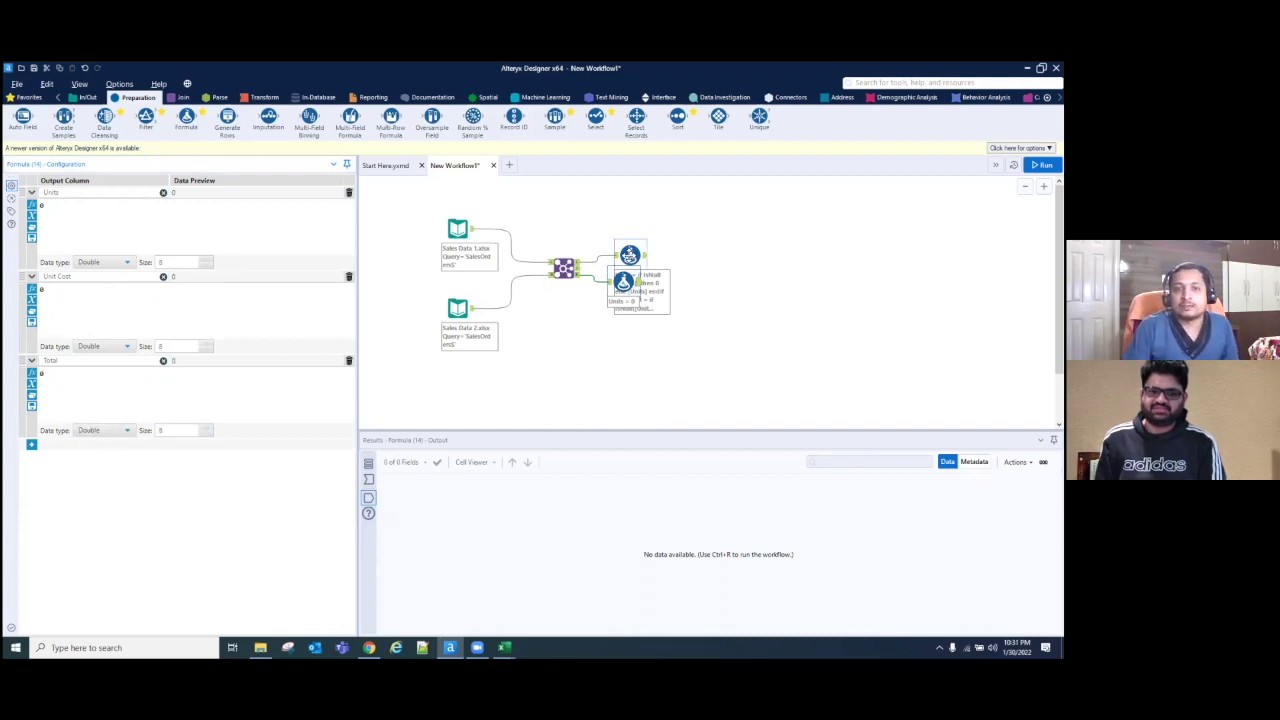
pyautogui.click(629, 256)
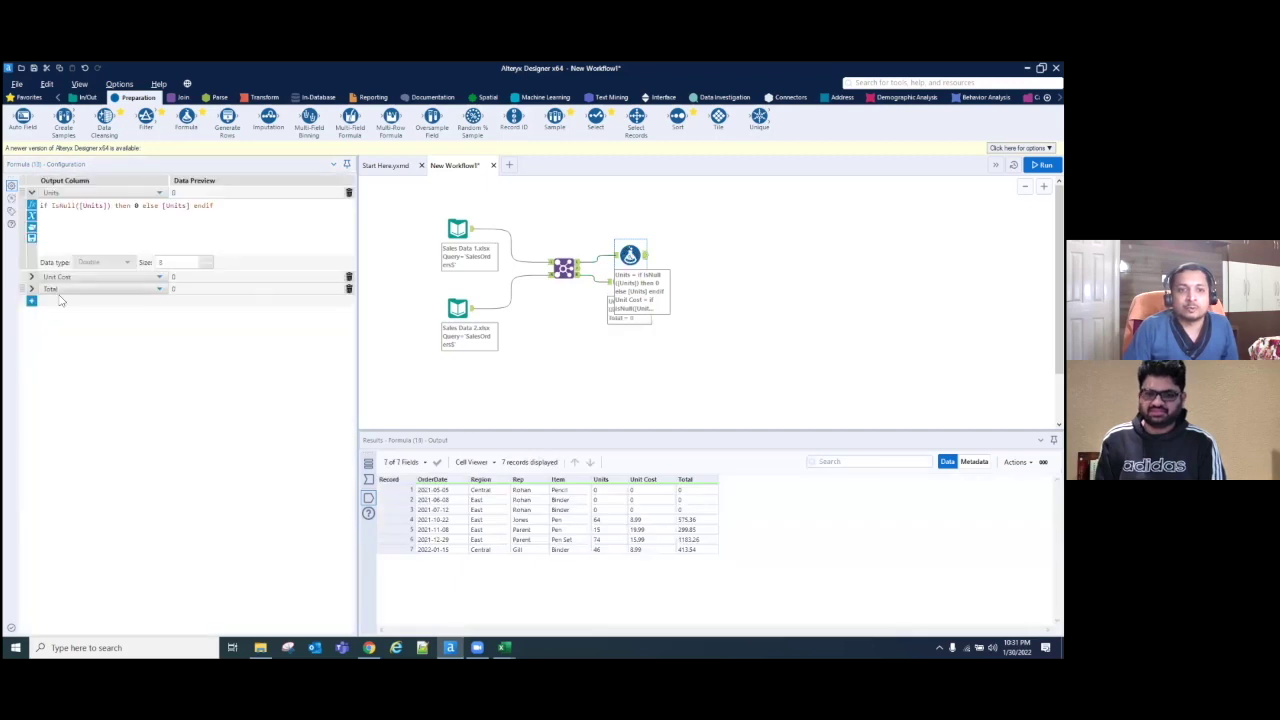
# Step: Expand the first Formula's Total null-handling expression and show the Join tool category
pyautogui.click(31, 289)
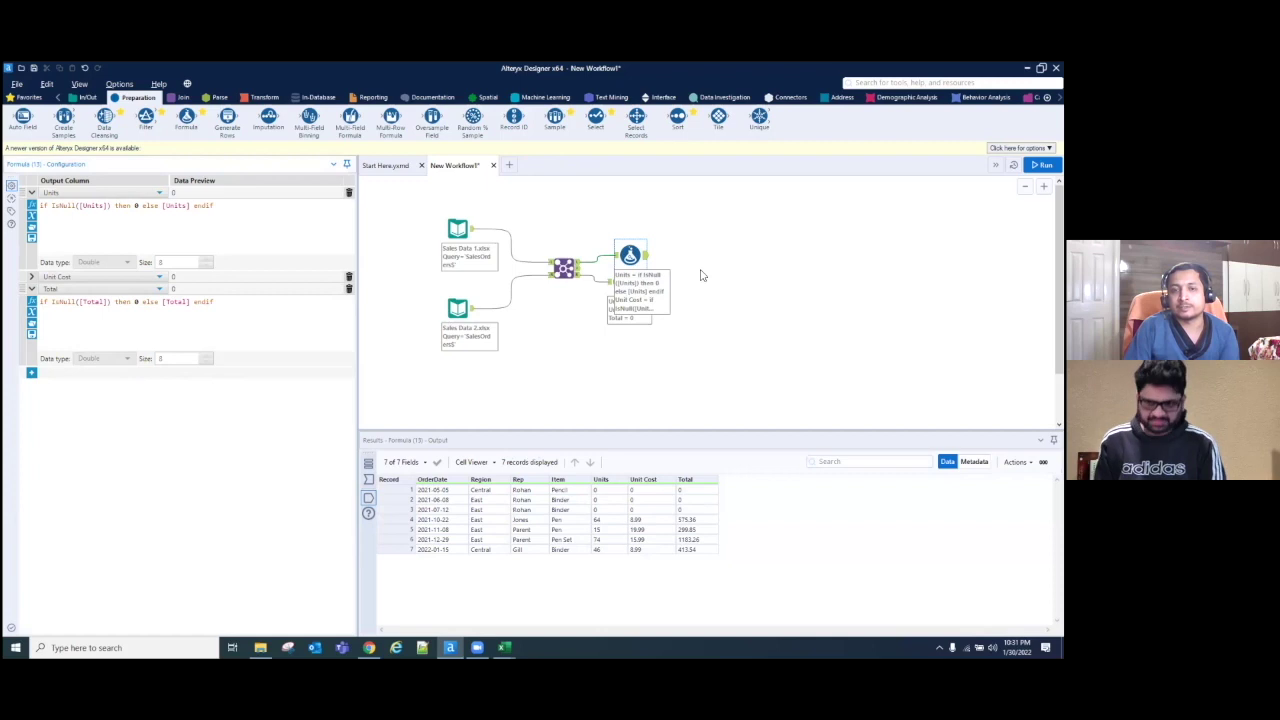
pyautogui.click(194, 99)
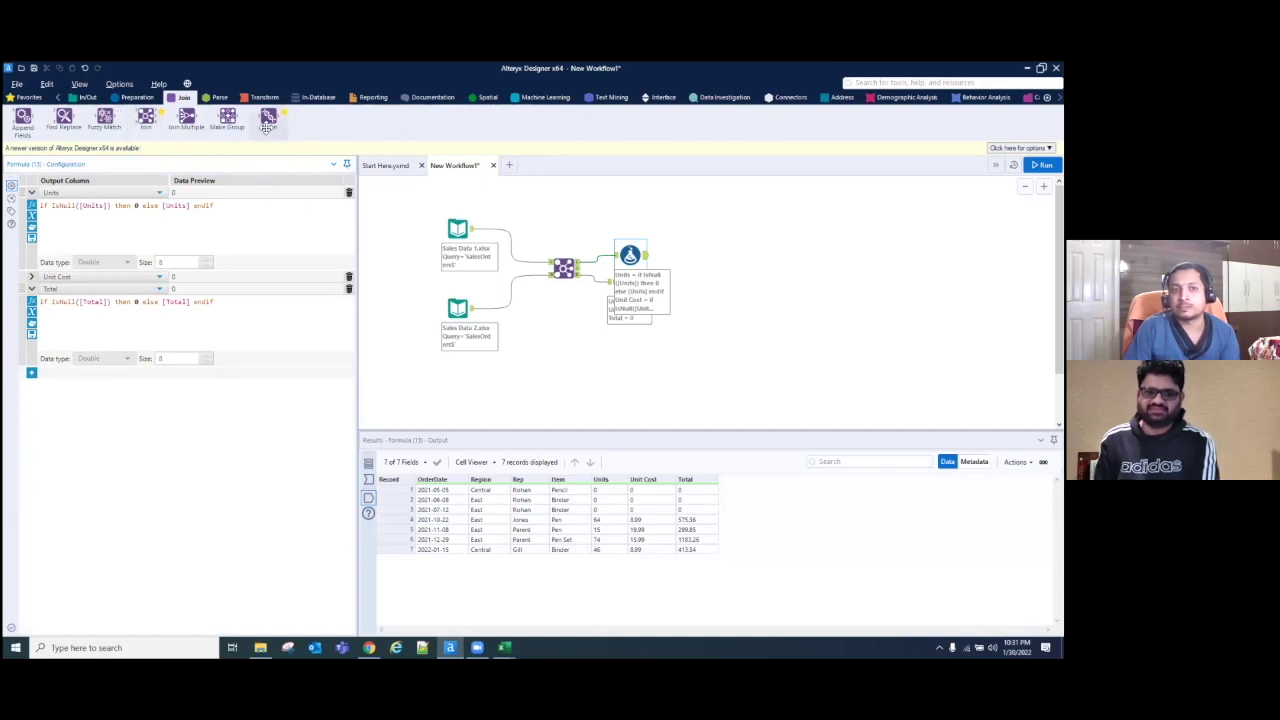
# Step: Place a Union tool fed by both Formula tools and a Join output
pyautogui.moveTo(268, 120); pyautogui.dragTo(752, 257)
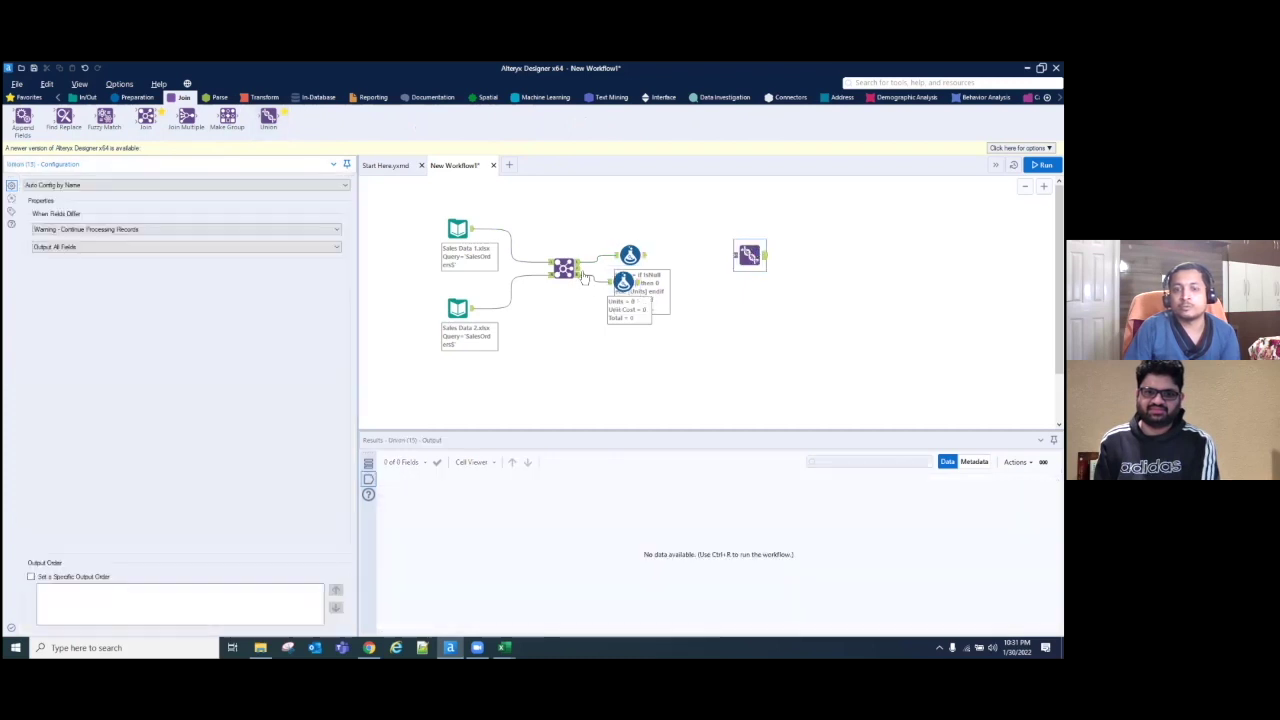
pyautogui.moveTo(648, 258); pyautogui.dragTo(737, 254)
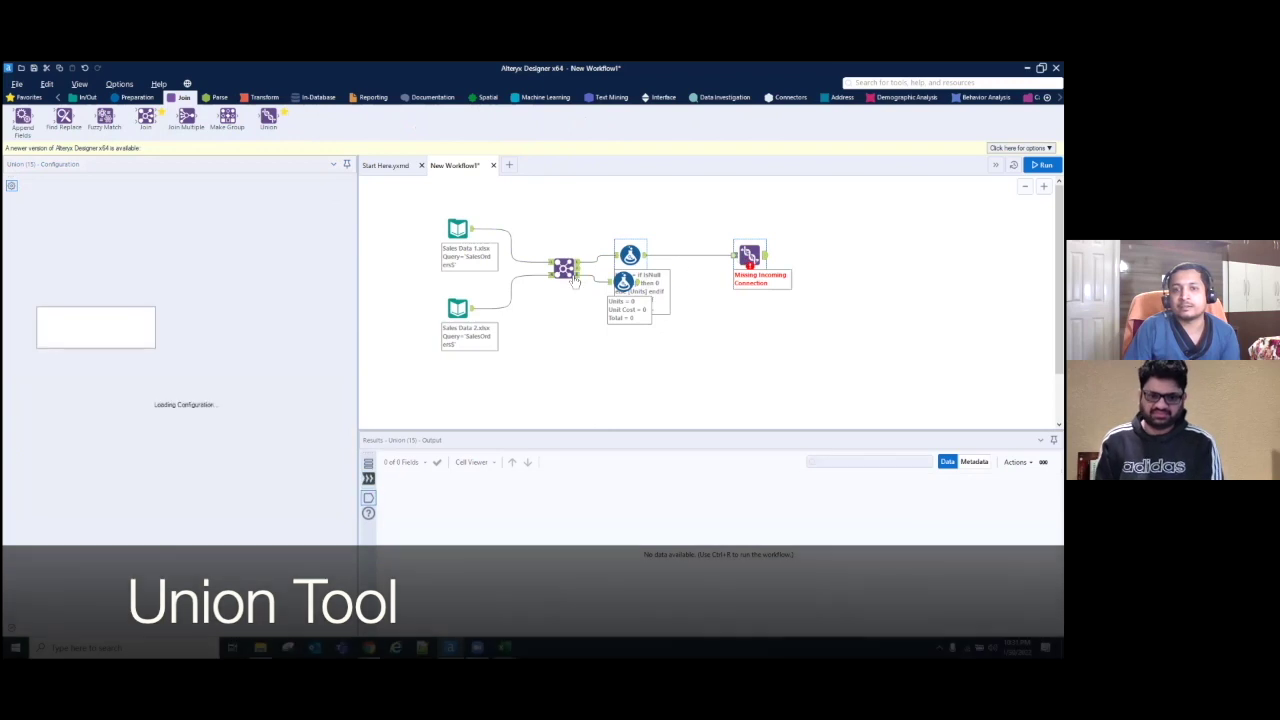
pyautogui.moveTo(579, 268); pyautogui.dragTo(740, 261)
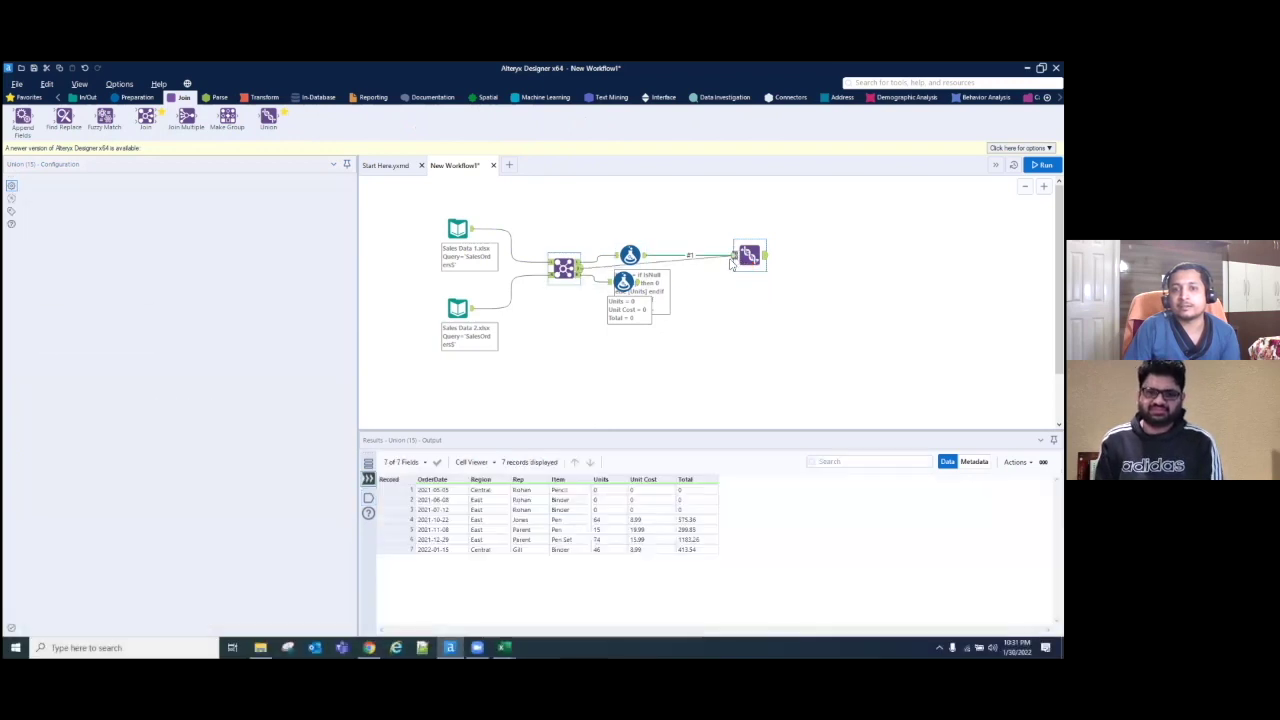
pyautogui.moveTo(640, 289); pyautogui.dragTo(740, 258)
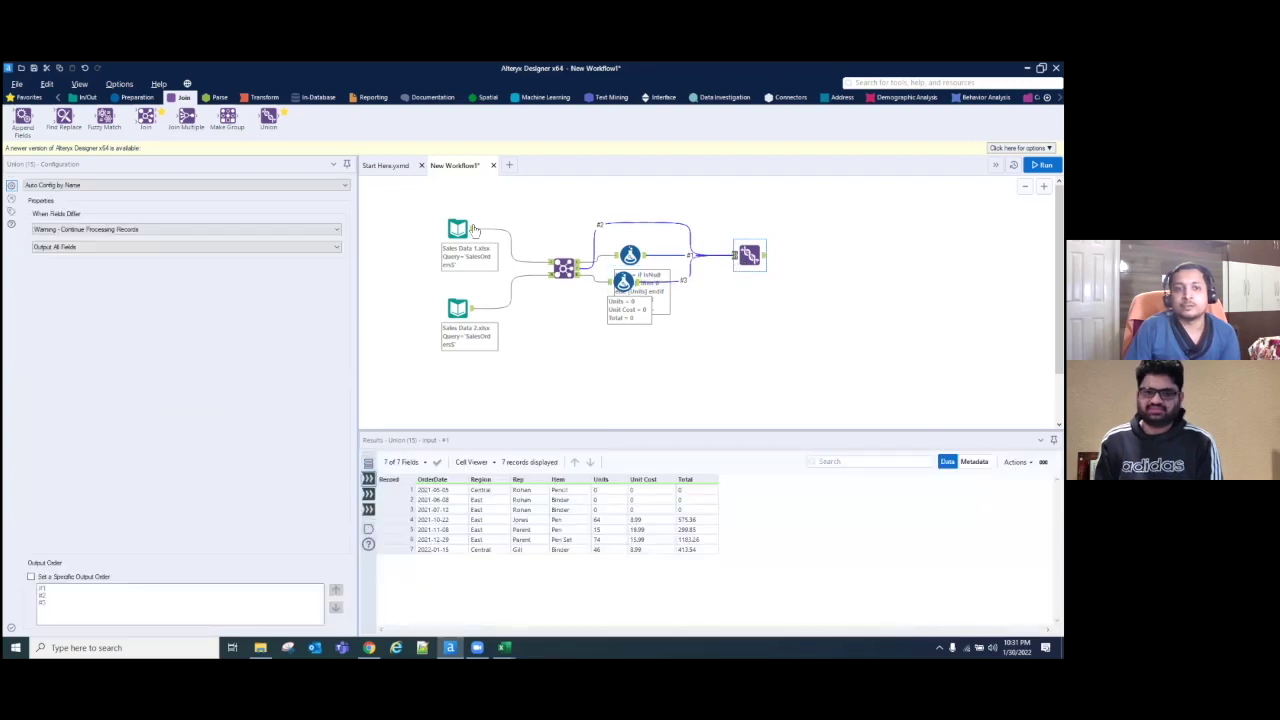
# Step: Add a second Union below, fed by two Join outputs, undoing a mistaken Formula link
pyautogui.moveTo(268, 118); pyautogui.dragTo(776, 366)
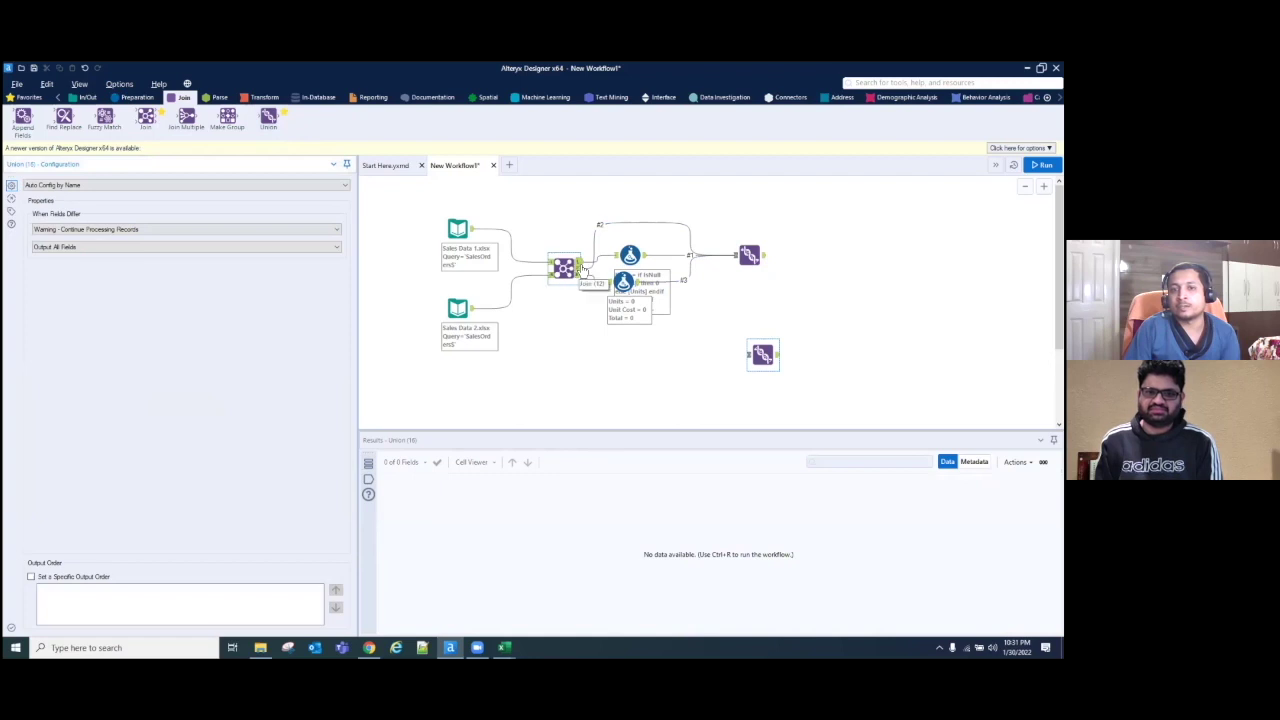
pyautogui.moveTo(579, 266); pyautogui.dragTo(760, 354)
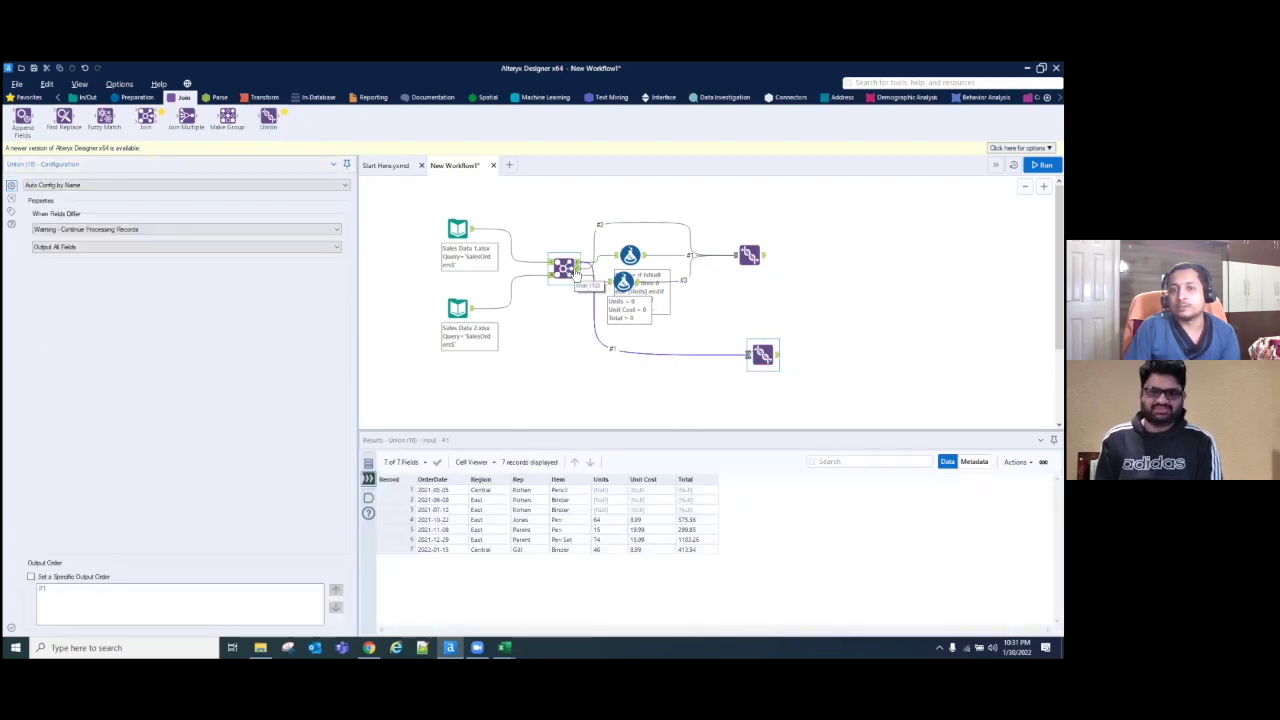
pyautogui.moveTo(600, 296); pyautogui.dragTo(748, 360)
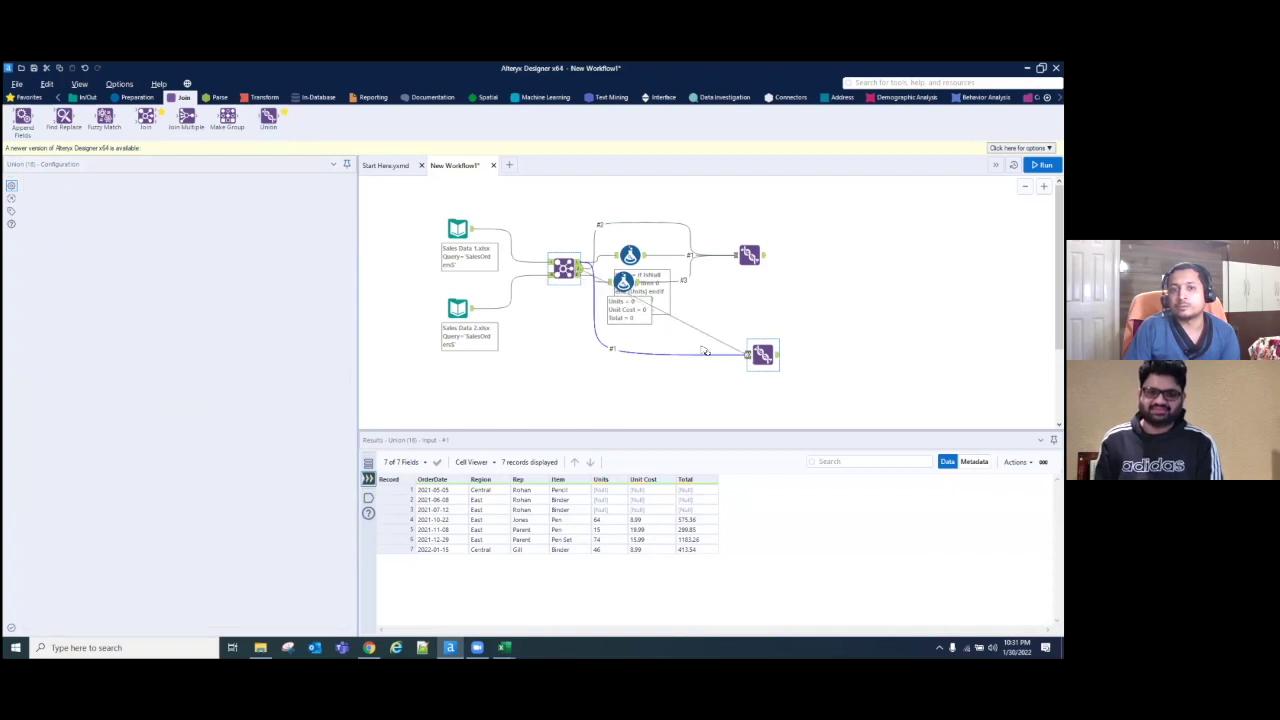
pyautogui.hotkey('ctrl', 'z')
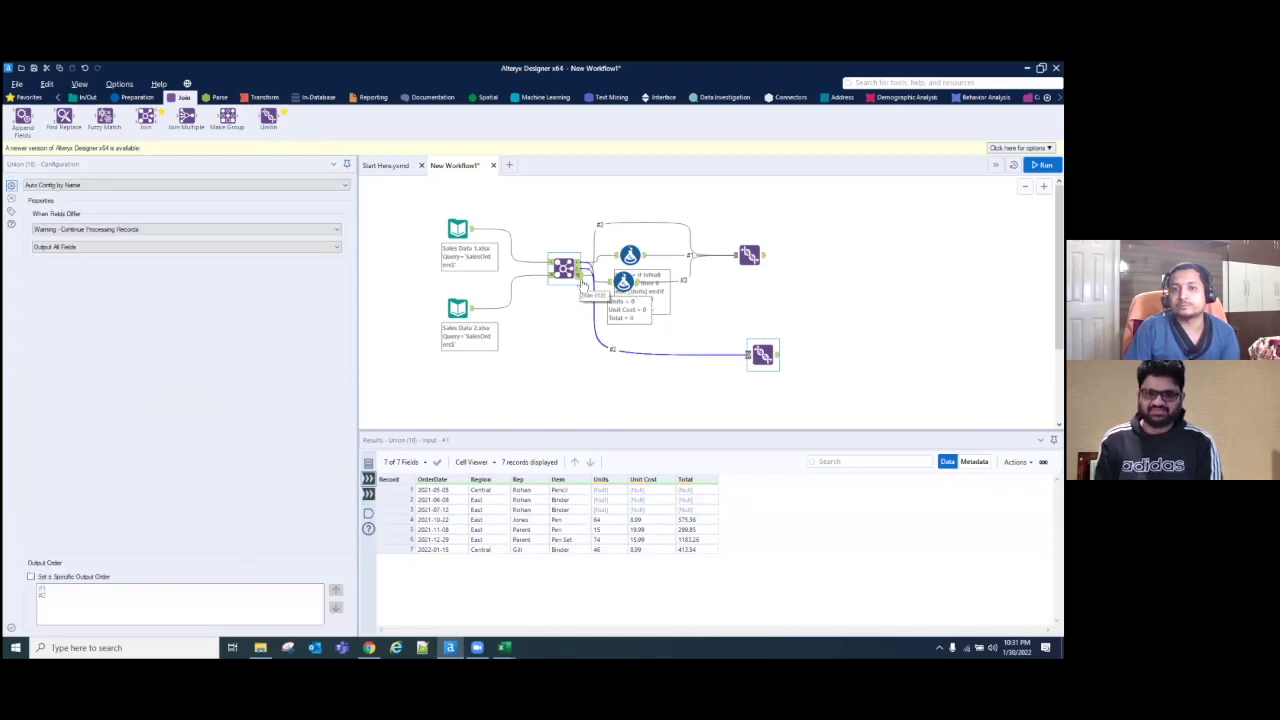
pyautogui.moveTo(583, 285); pyautogui.dragTo(750, 374)
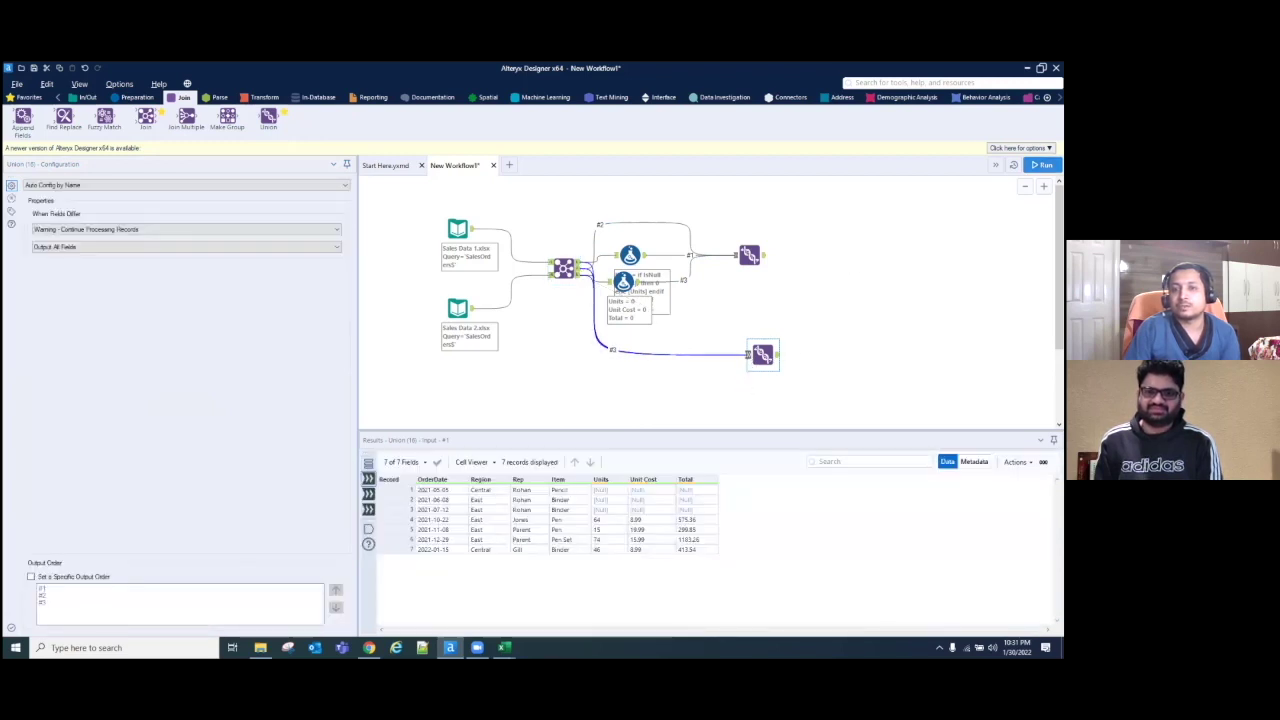
# Step: Run the workflow and browse the top Union's 50 output records, where missing values show as 0
pyautogui.click(1040, 165)
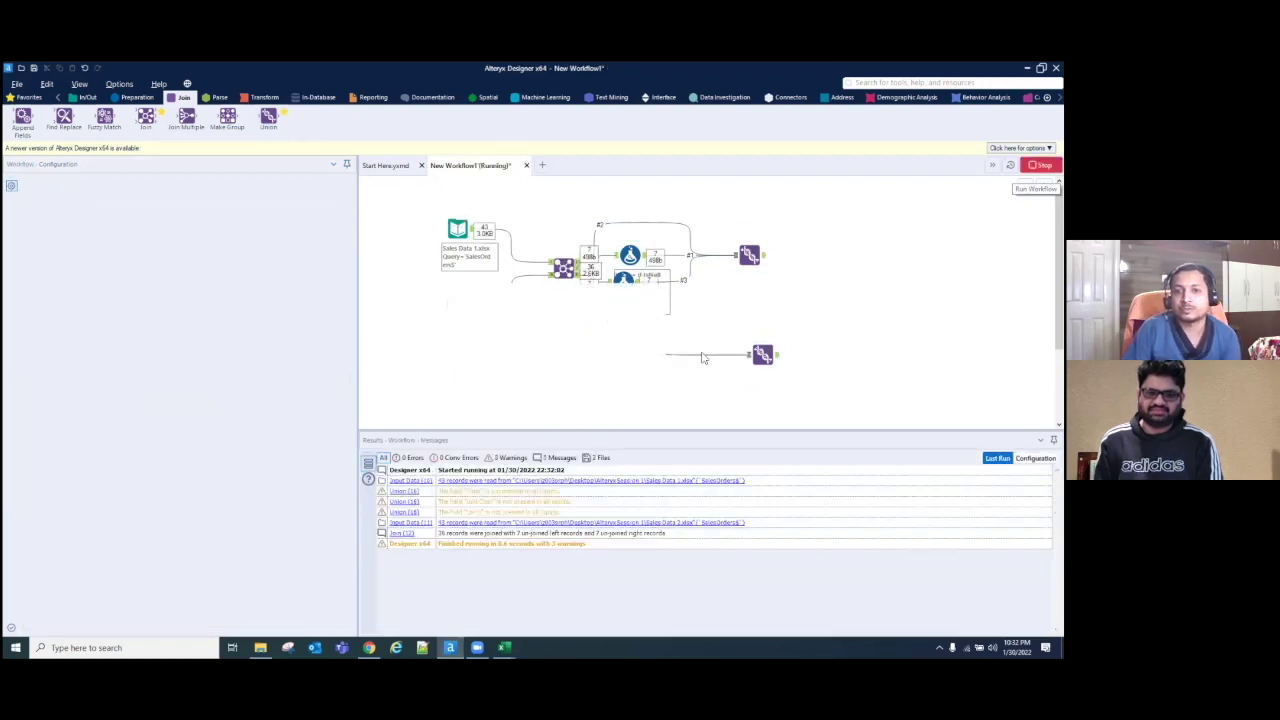
pyautogui.click(650, 400)
pyautogui.click(764, 258)
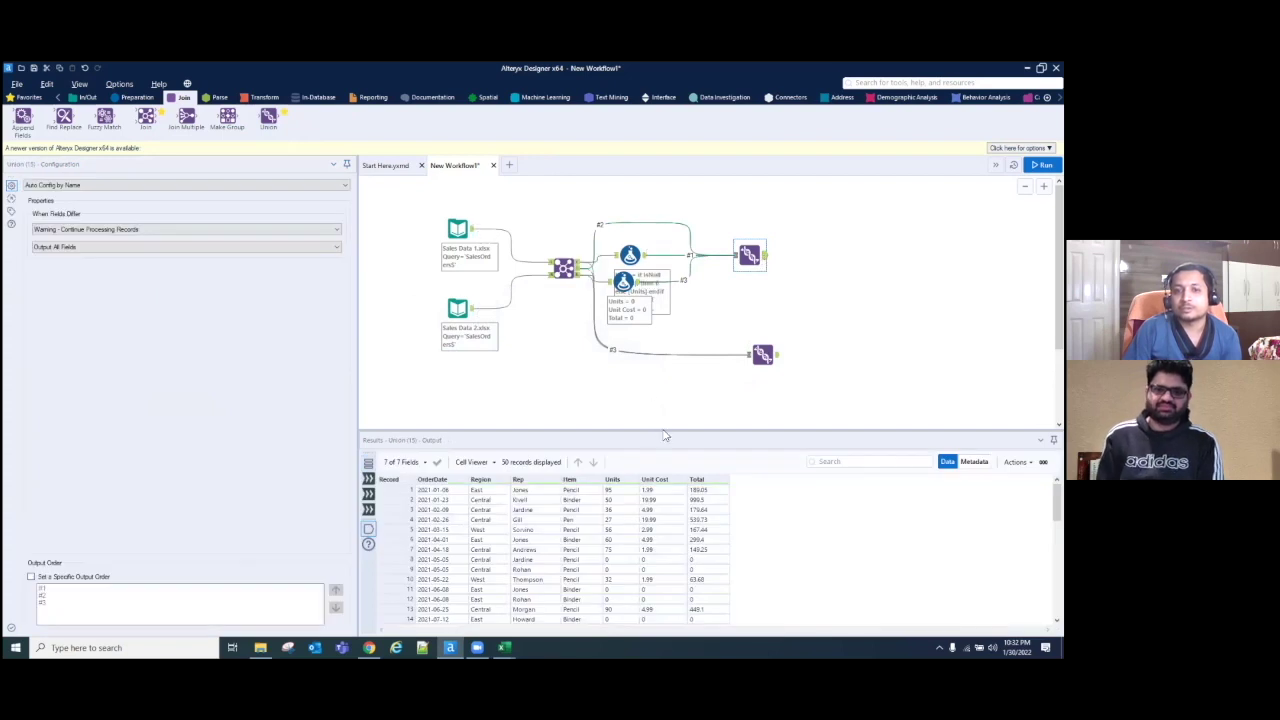
pyautogui.moveTo(668, 431); pyautogui.dragTo(683, 322)
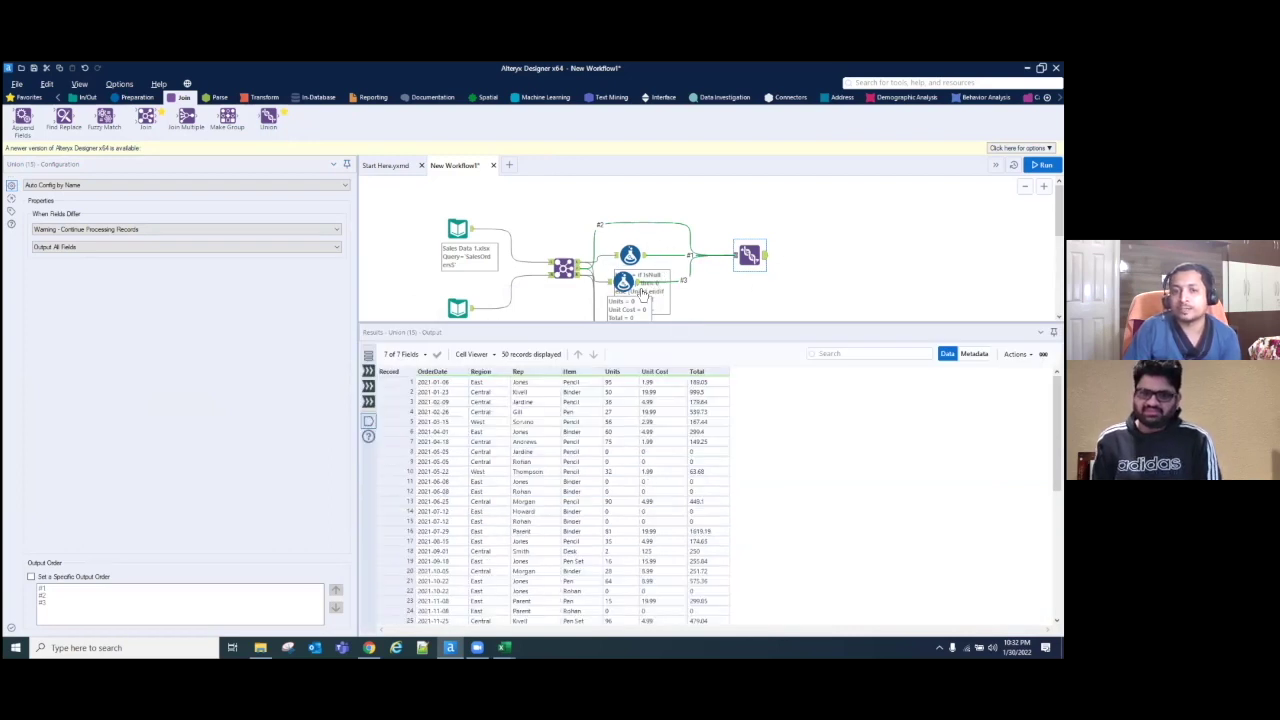
pyautogui.scroll(-4, 675, 452)
pyautogui.scroll(-6, 675, 452)
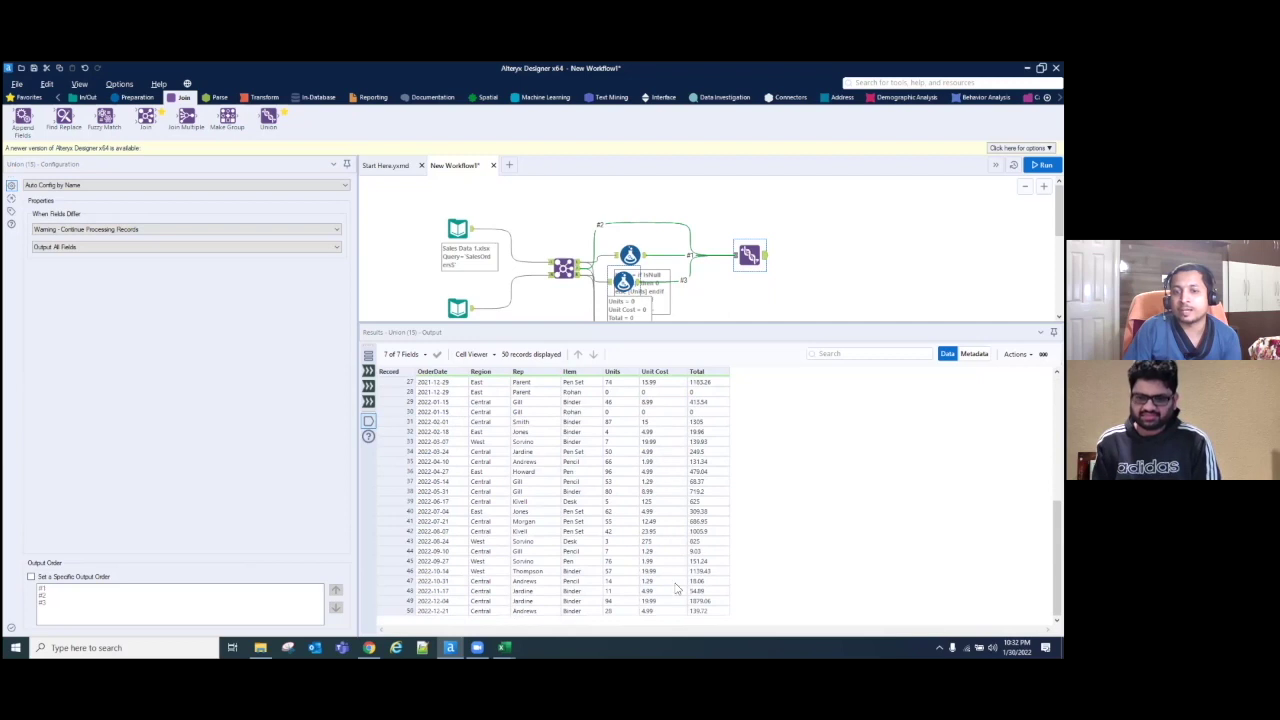
pyautogui.scroll(10, 686, 512)
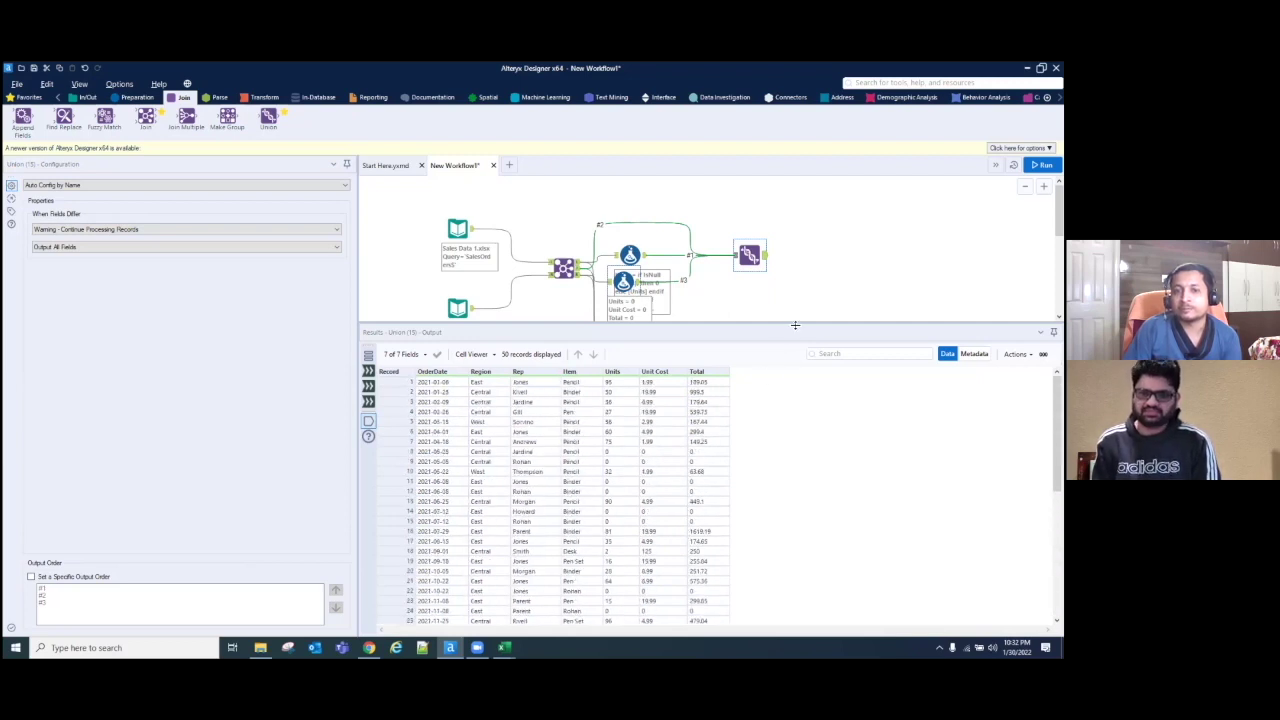
# Step: Browse the lower Union's 50 records, where missing Units, Unit Cost and Total remain [Null]
pyautogui.moveTo(795, 326); pyautogui.dragTo(777, 432)
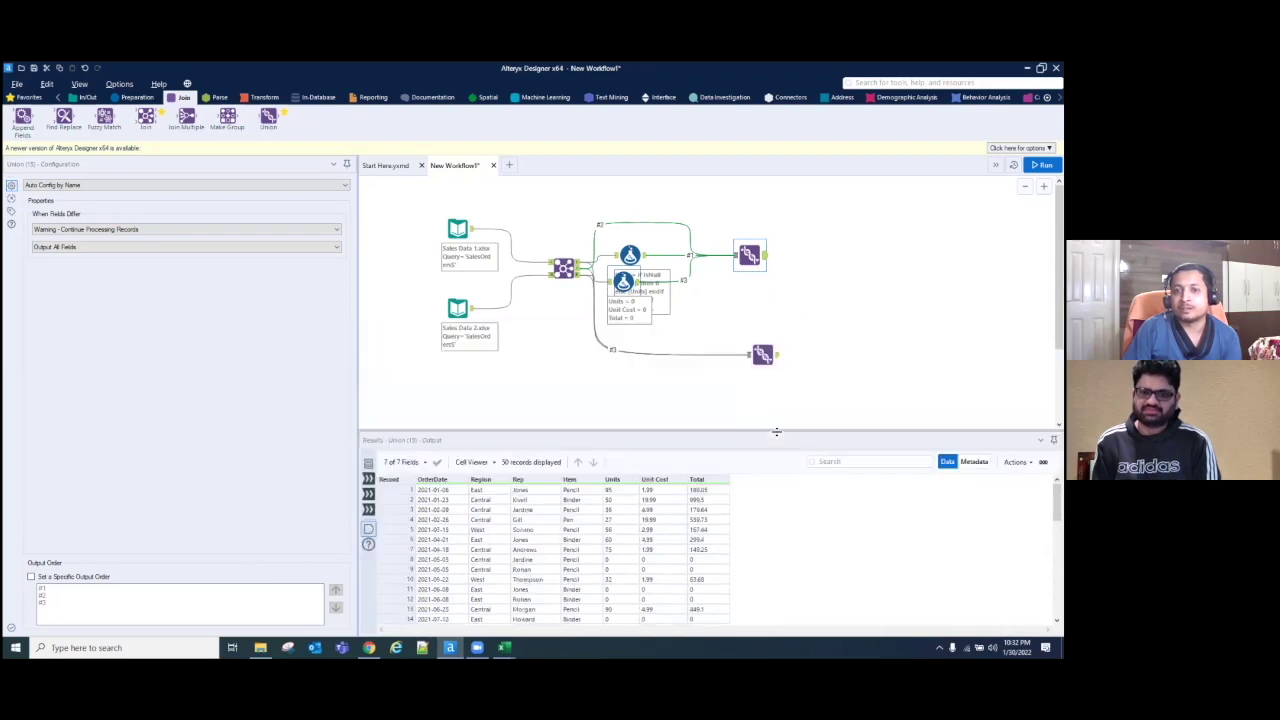
pyautogui.click(776, 358)
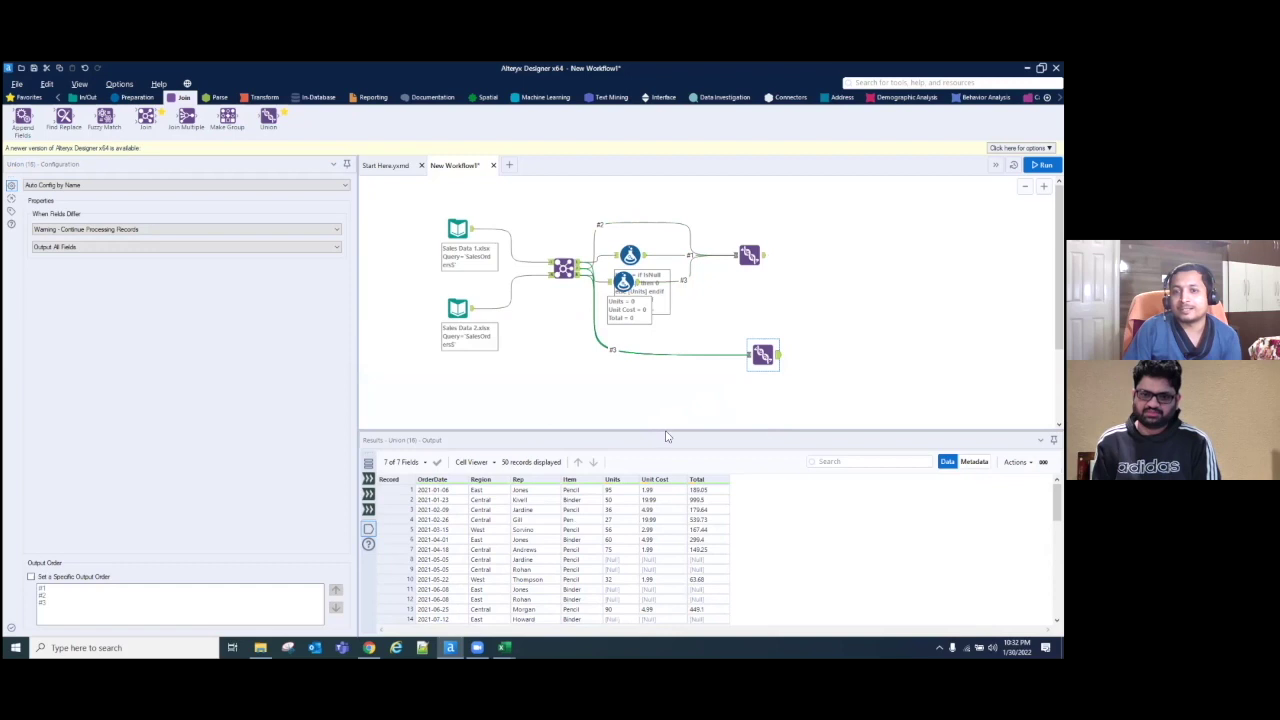
pyautogui.moveTo(662, 433); pyautogui.dragTo(675, 268)
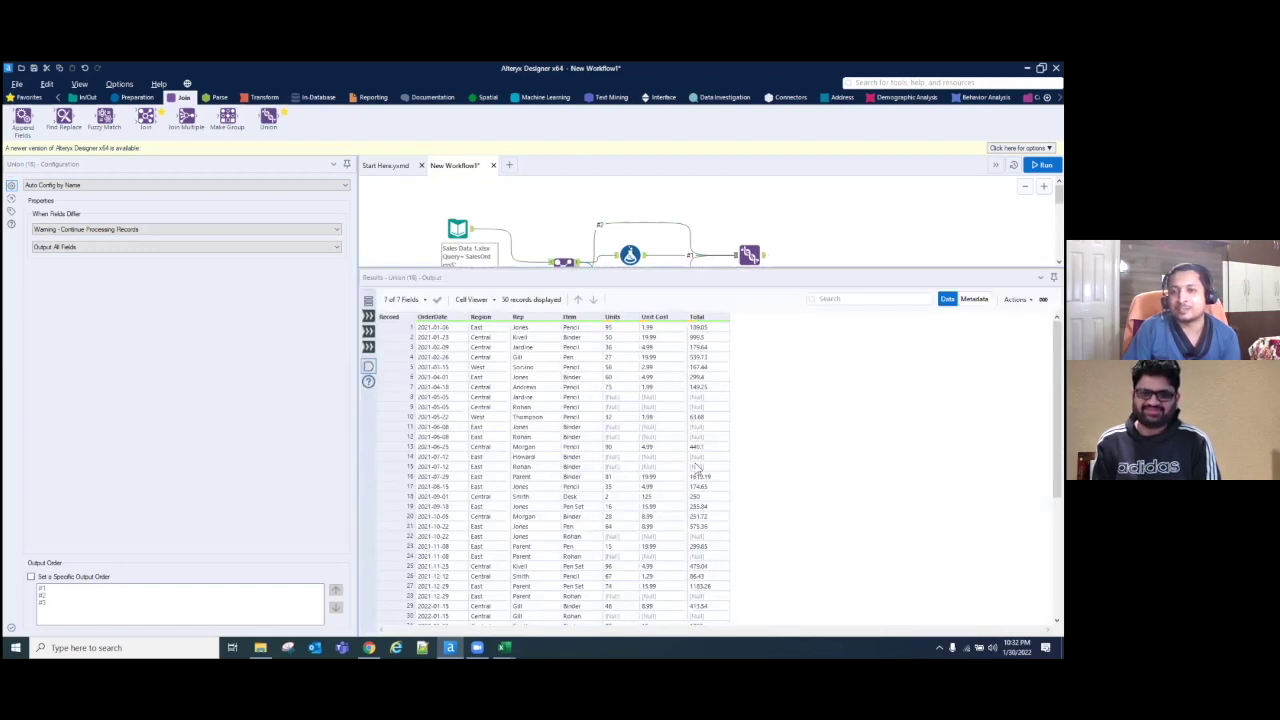
pyautogui.scroll(-4, 698, 468)
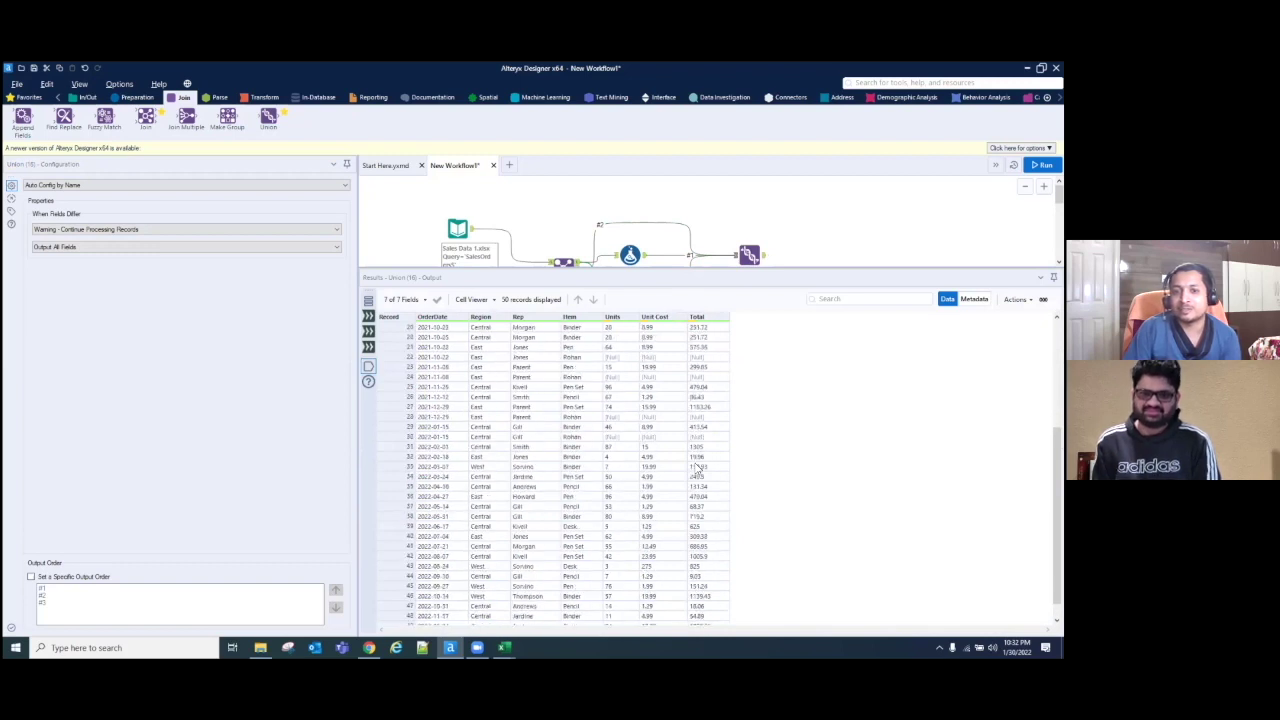
pyautogui.scroll(4, 698, 468)
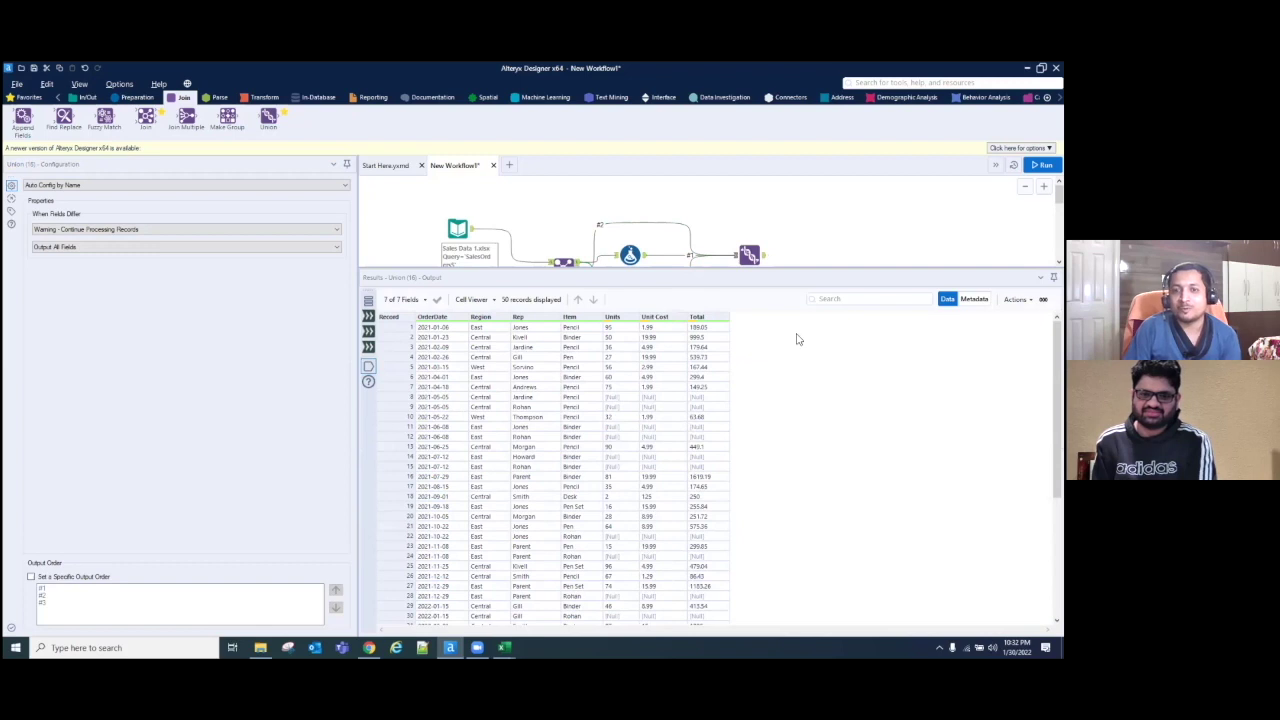
pyautogui.moveTo(841, 272); pyautogui.dragTo(826, 398)
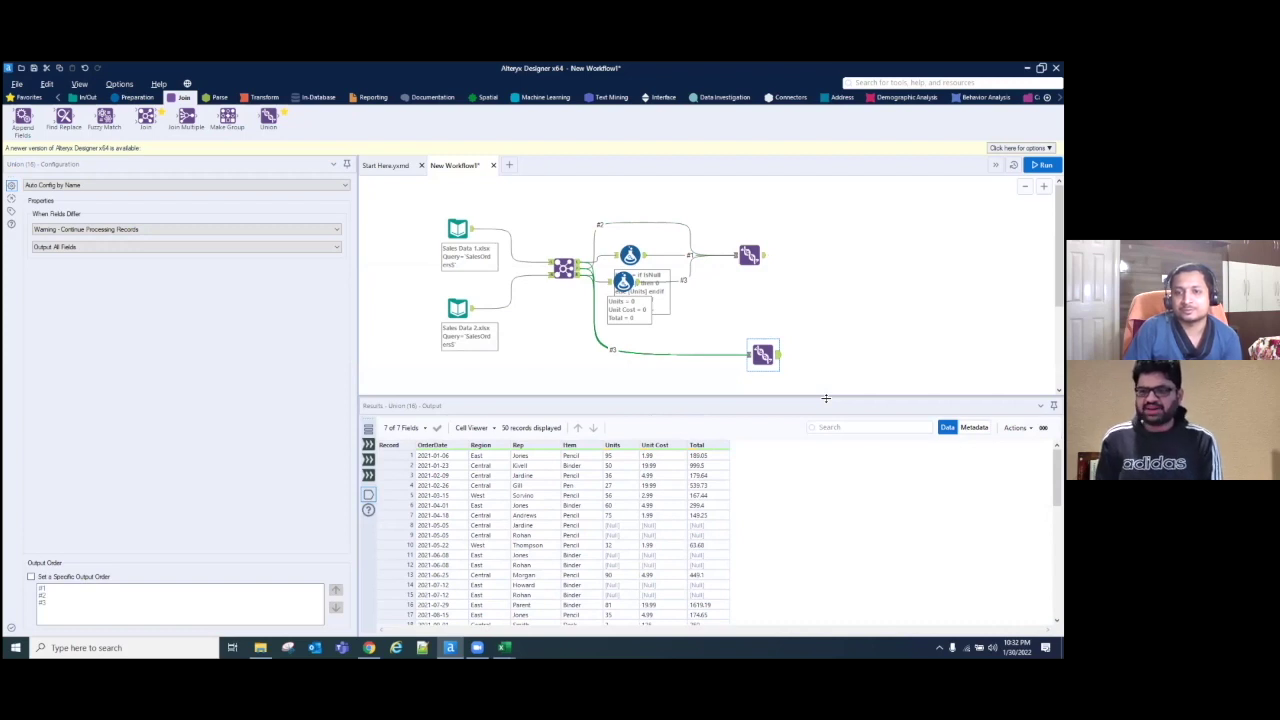